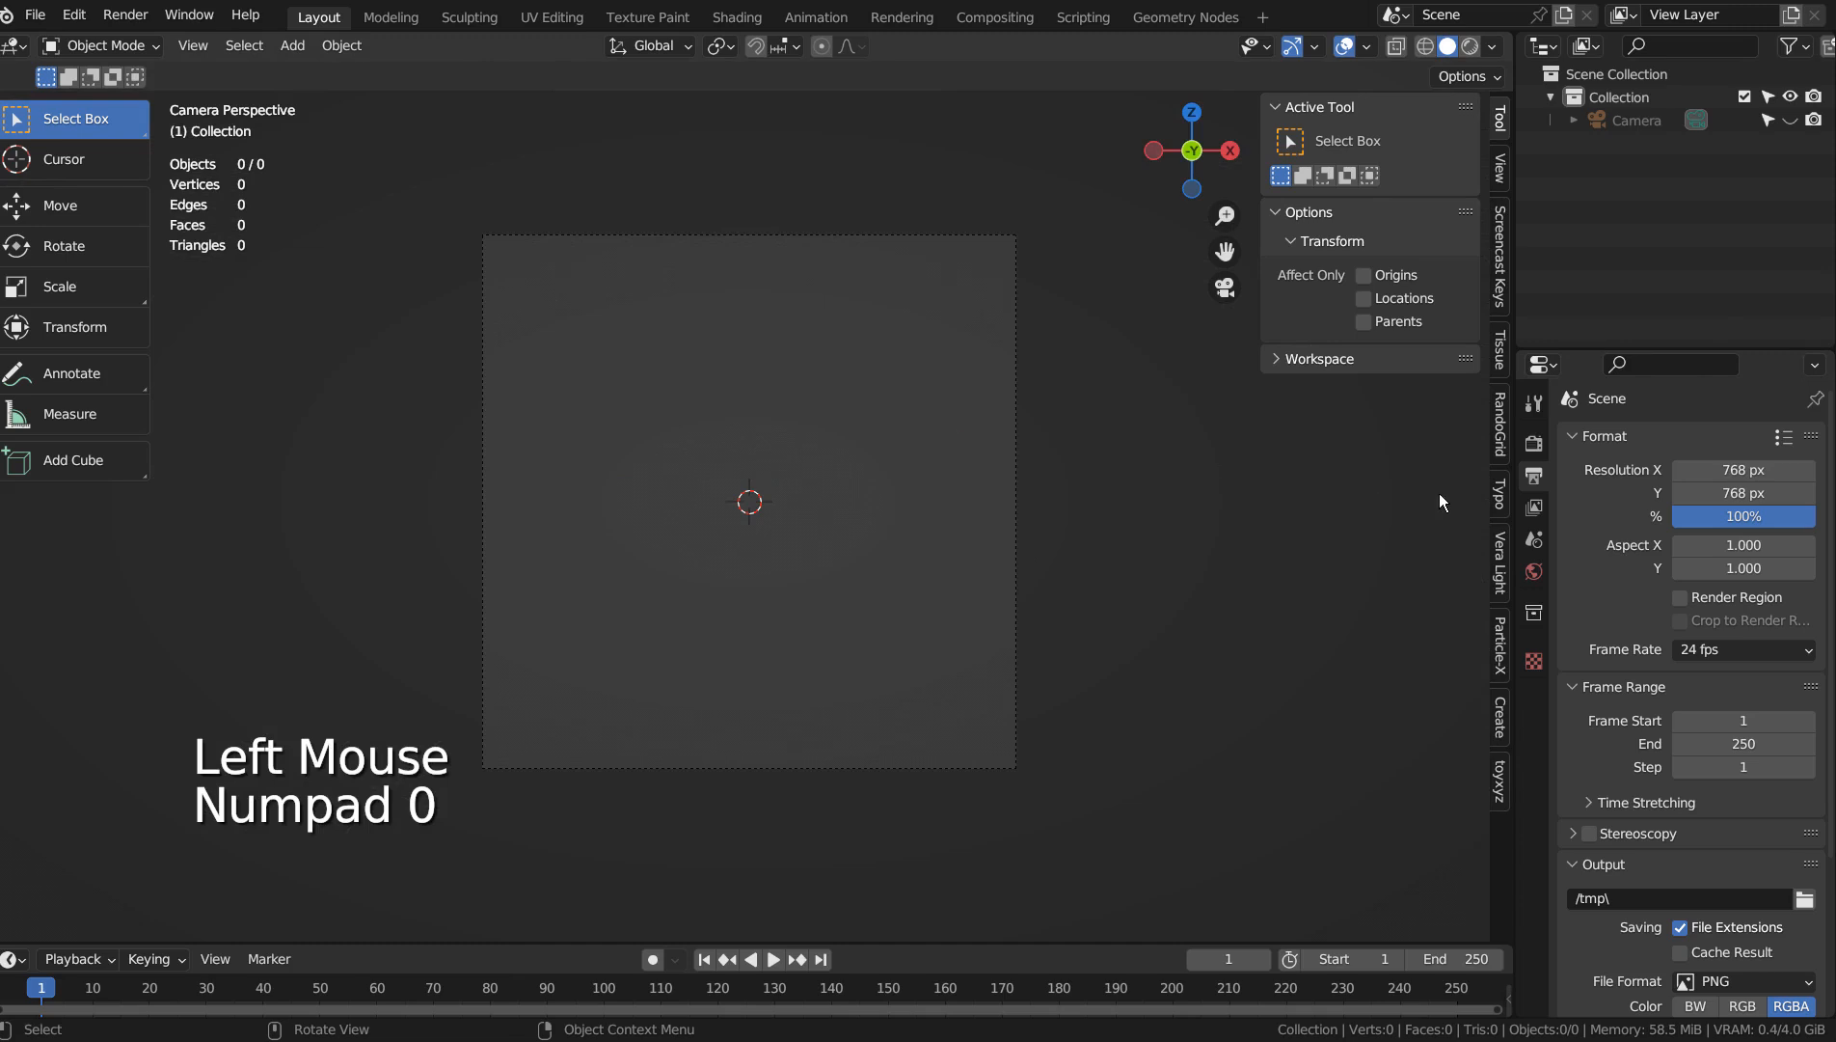
Review the scene's render engine settings, output resolution and compositing node setup.
{"action": "left_click", "coordinate": [1533, 442]}
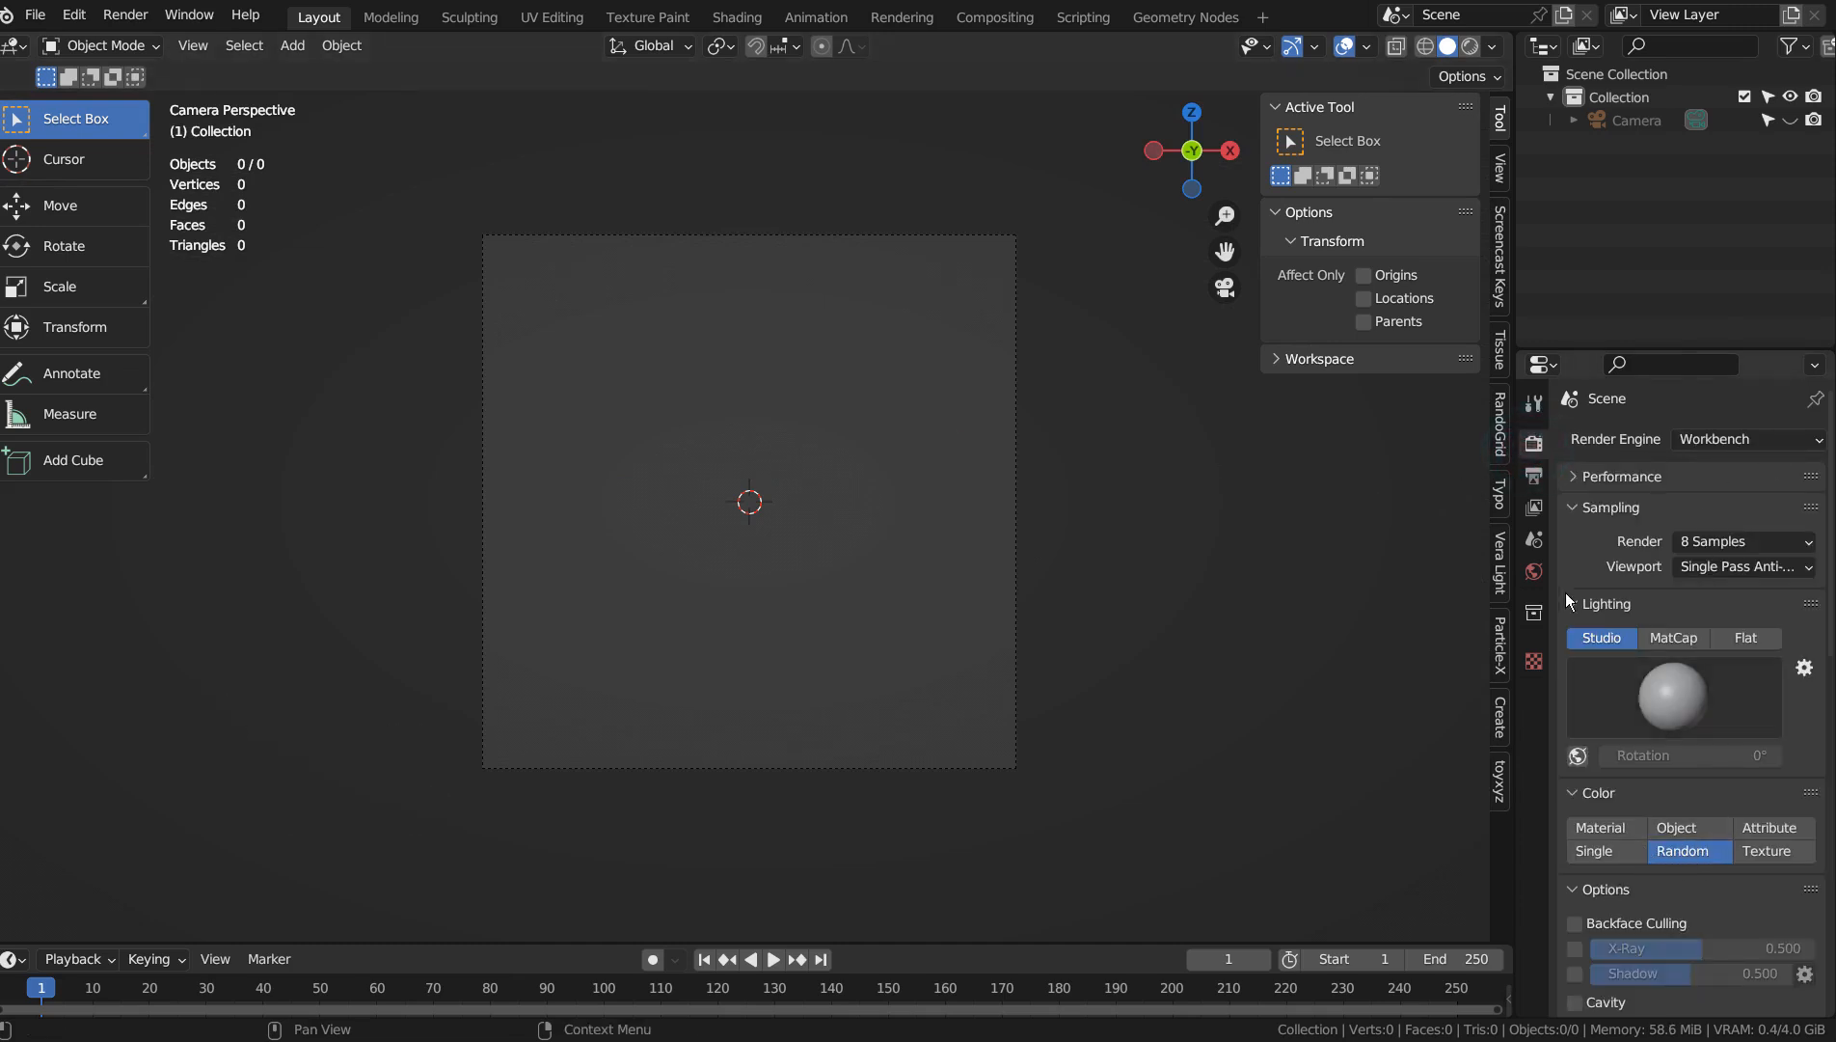
{"action": "left_click", "coordinate": [1534, 476]}
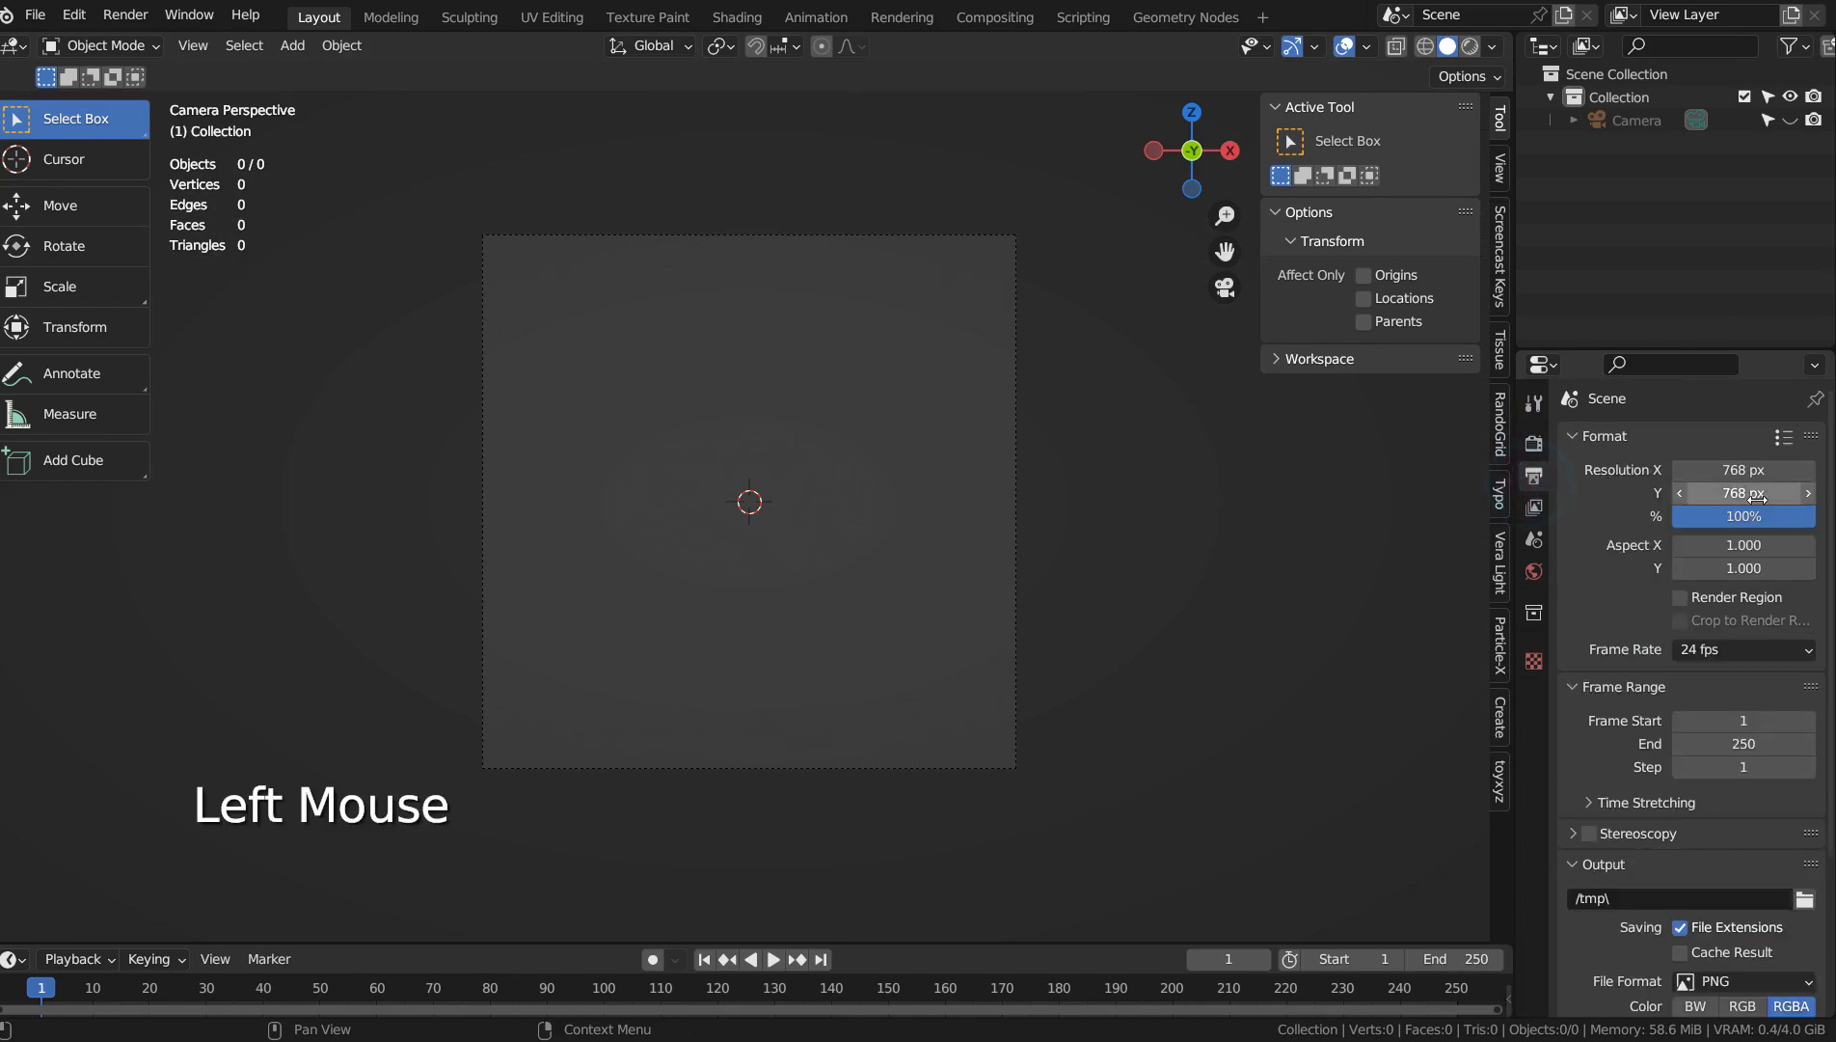
{"action": "left_click", "coordinate": [969, 21]}
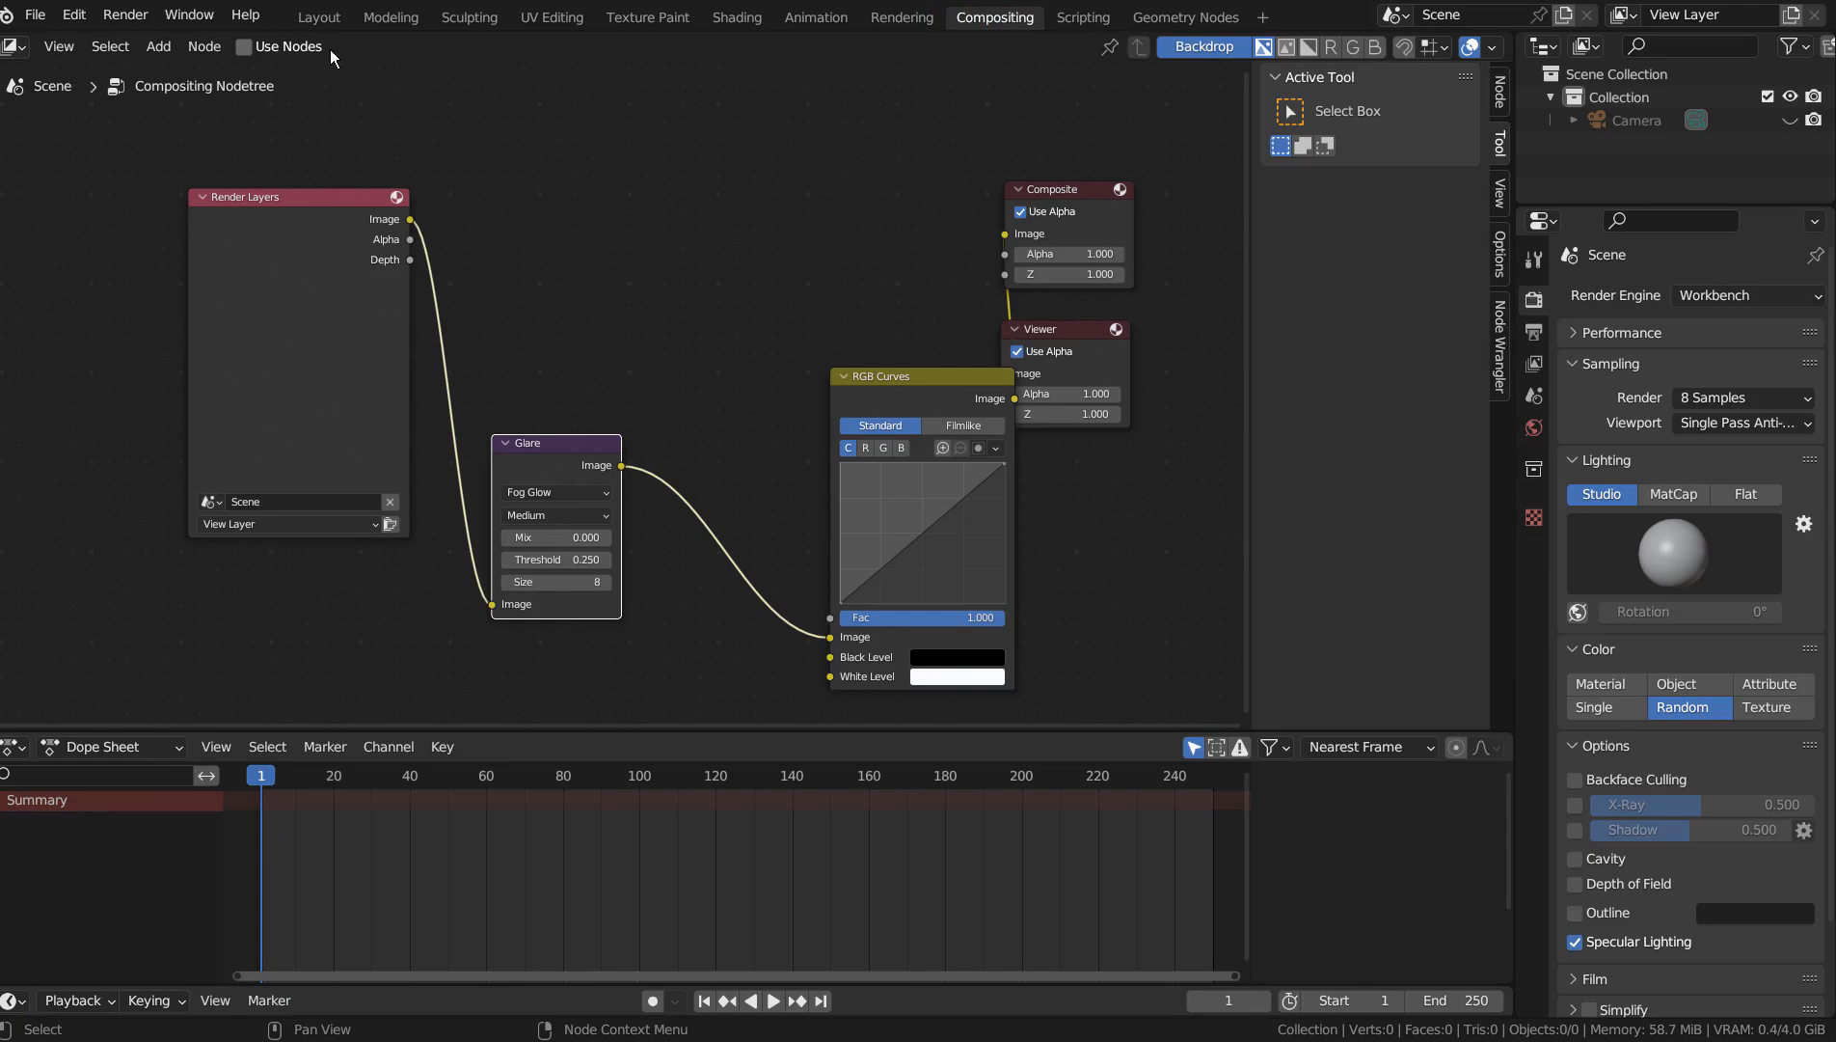
{"action": "left_click", "coordinate": [320, 17]}
Add a cube mesh and scale it up by about 5.14 to exceed the camera frame.
{"action": "left_click", "coordinate": [889, 430]}
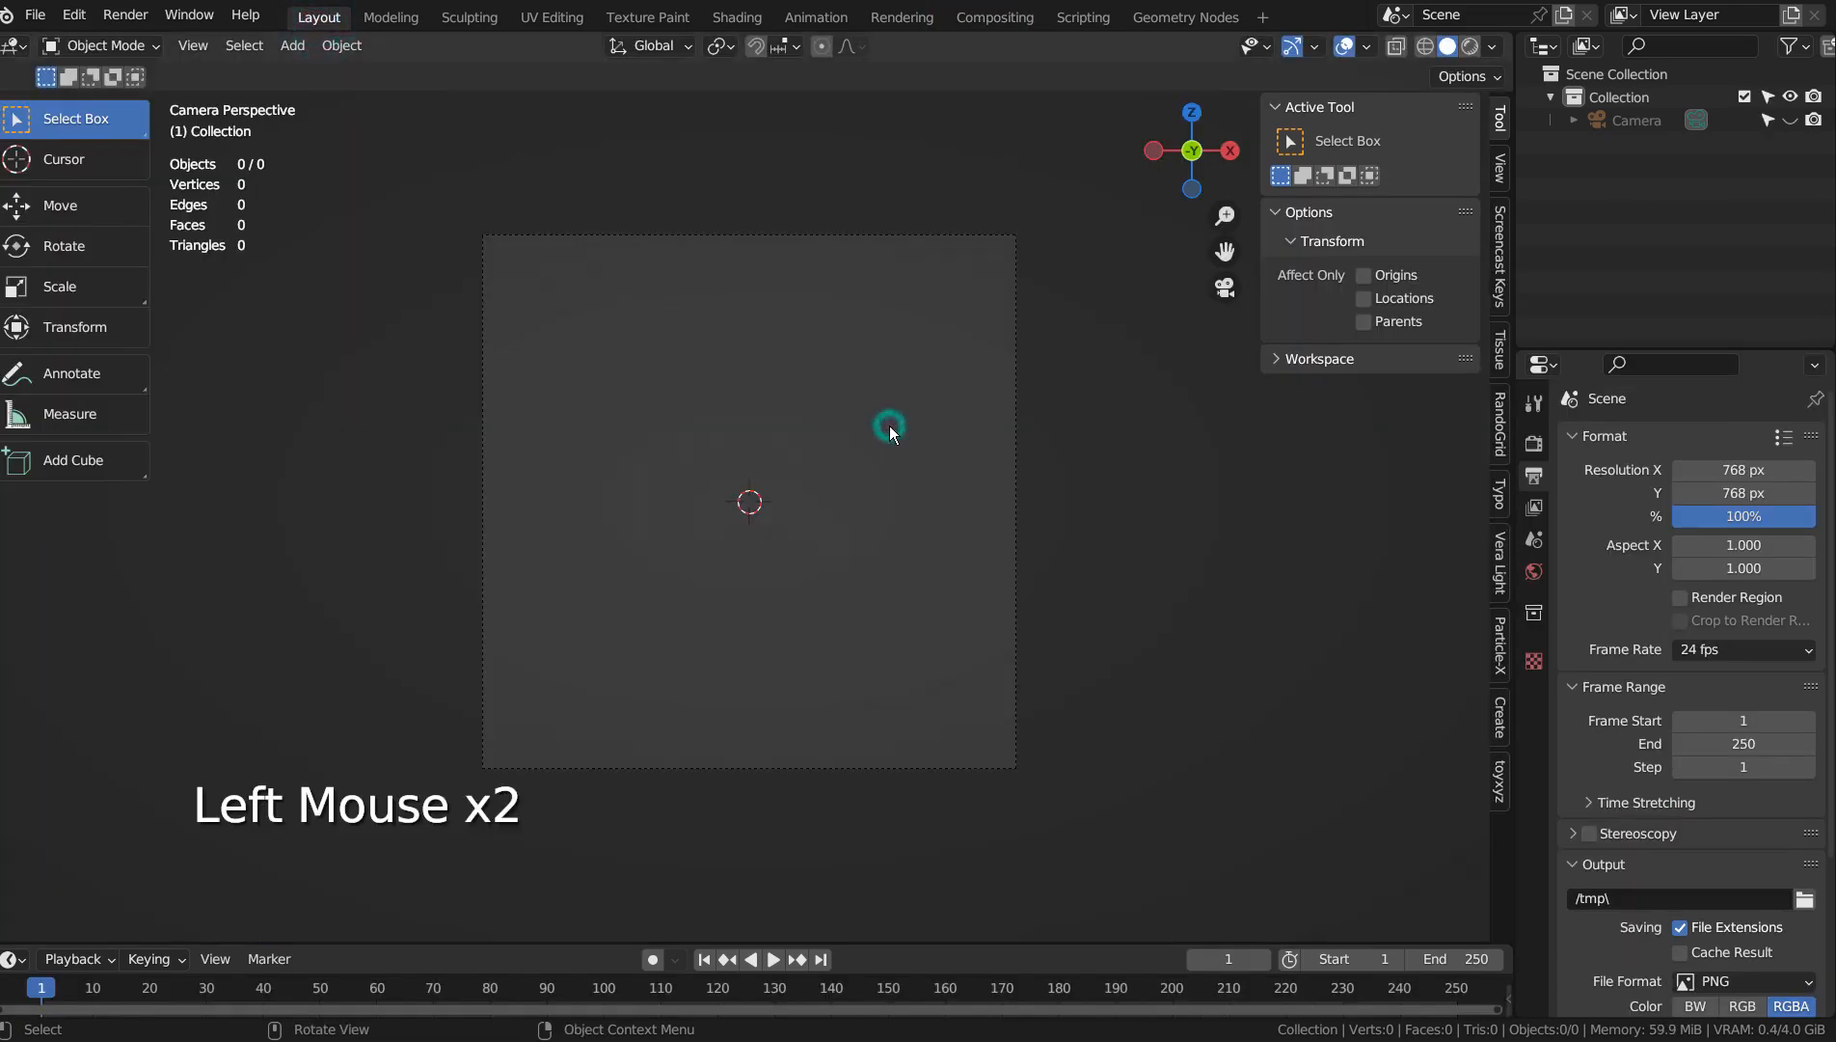
{"action": "key", "text": "shift+a"}
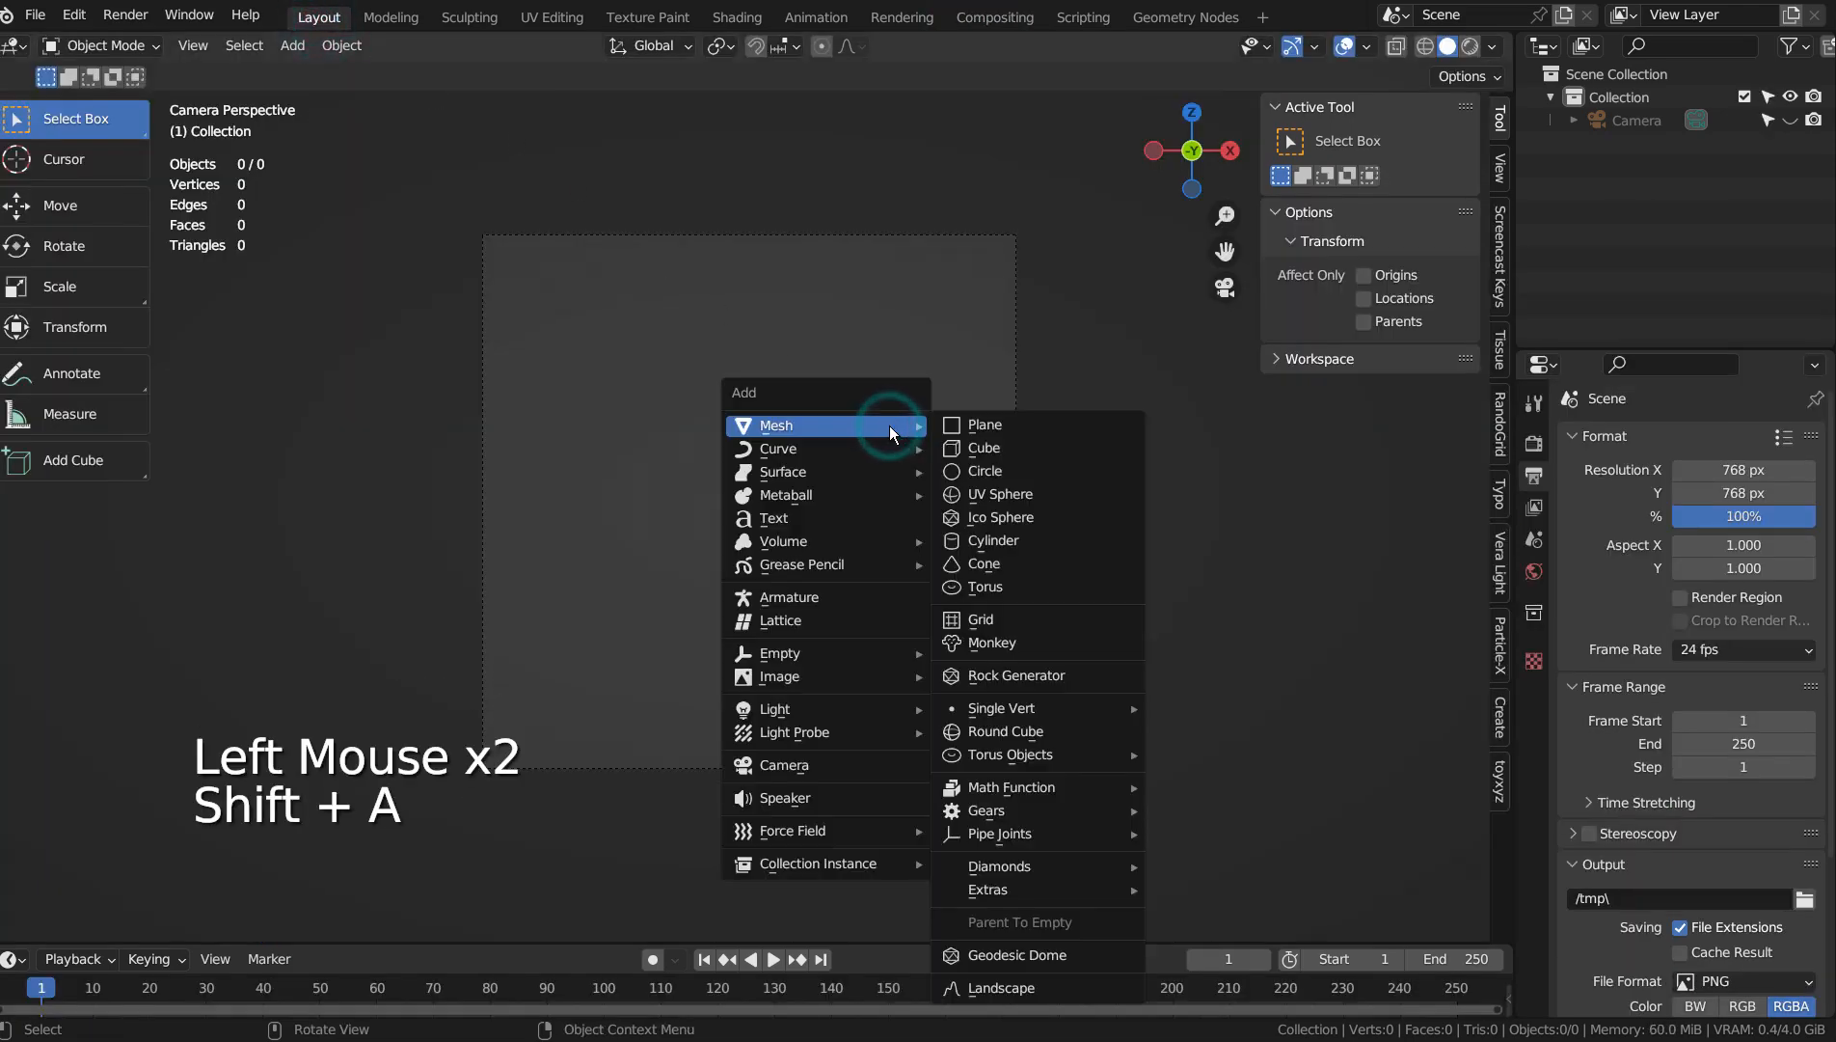
{"action": "left_click", "coordinate": [978, 453]}
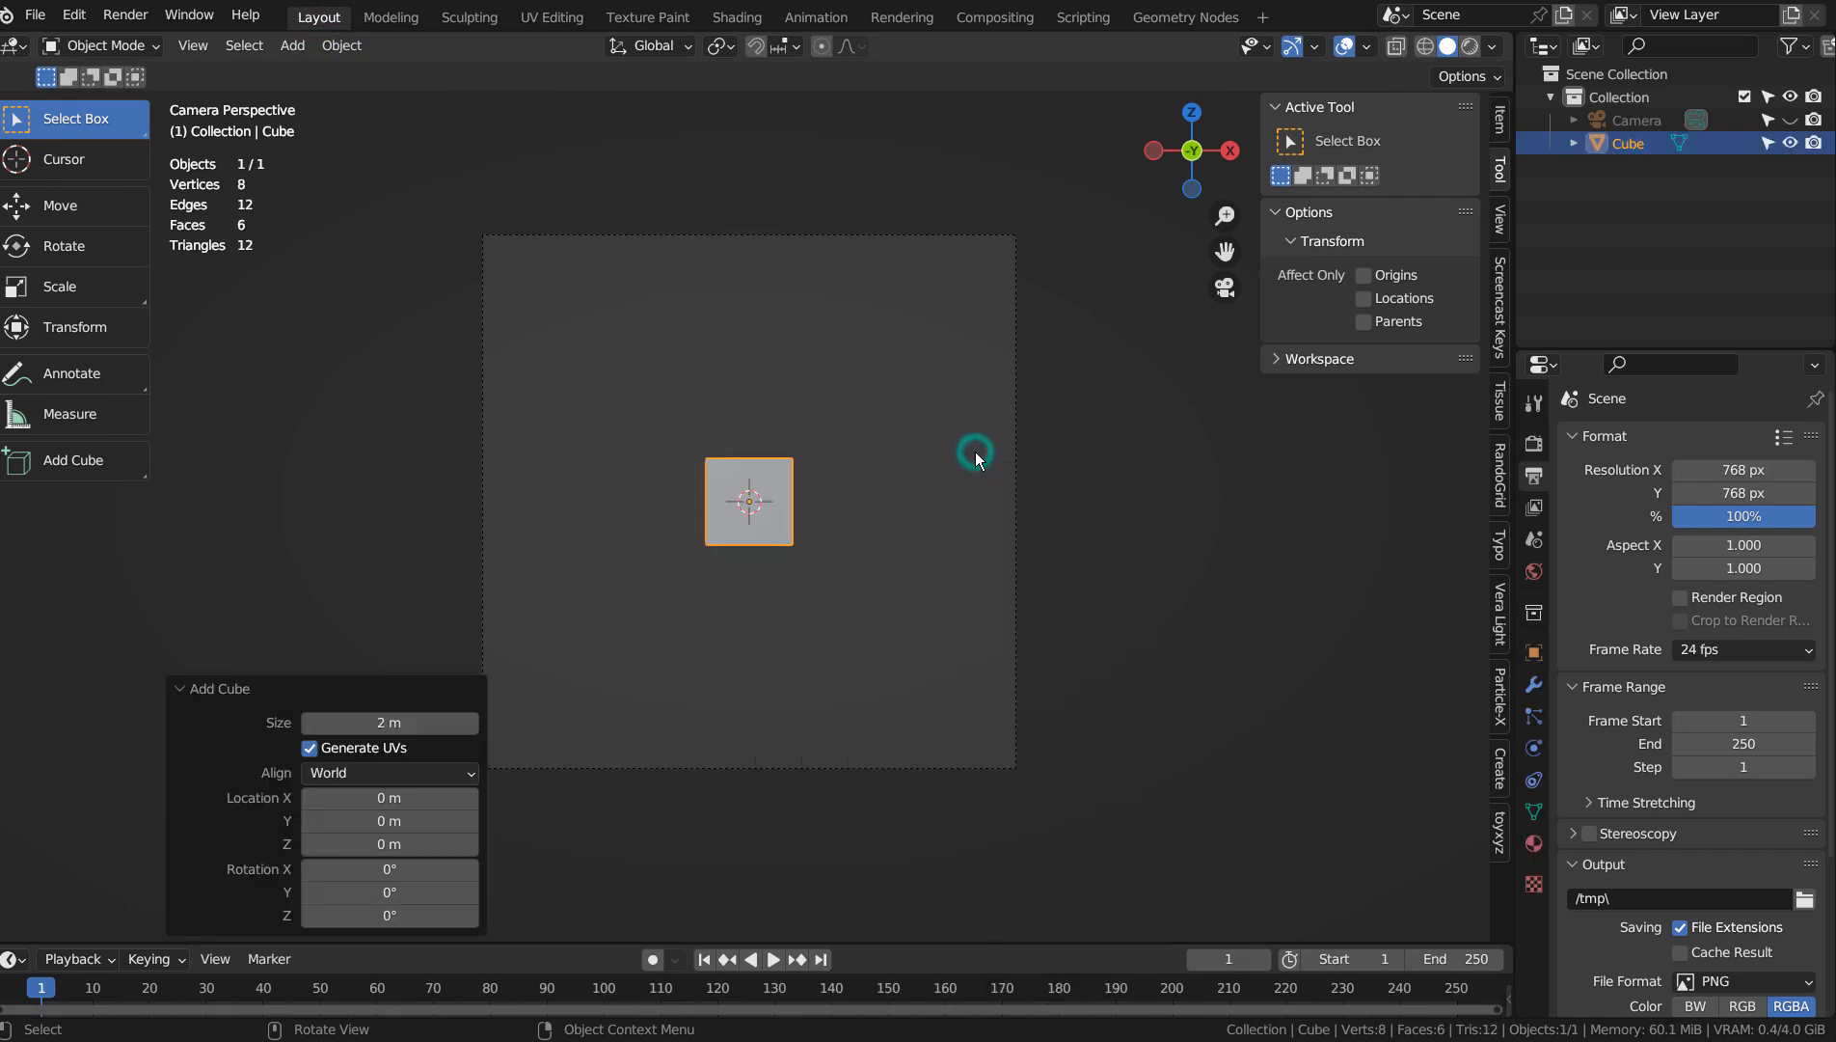
{"action": "key", "text": "s"}
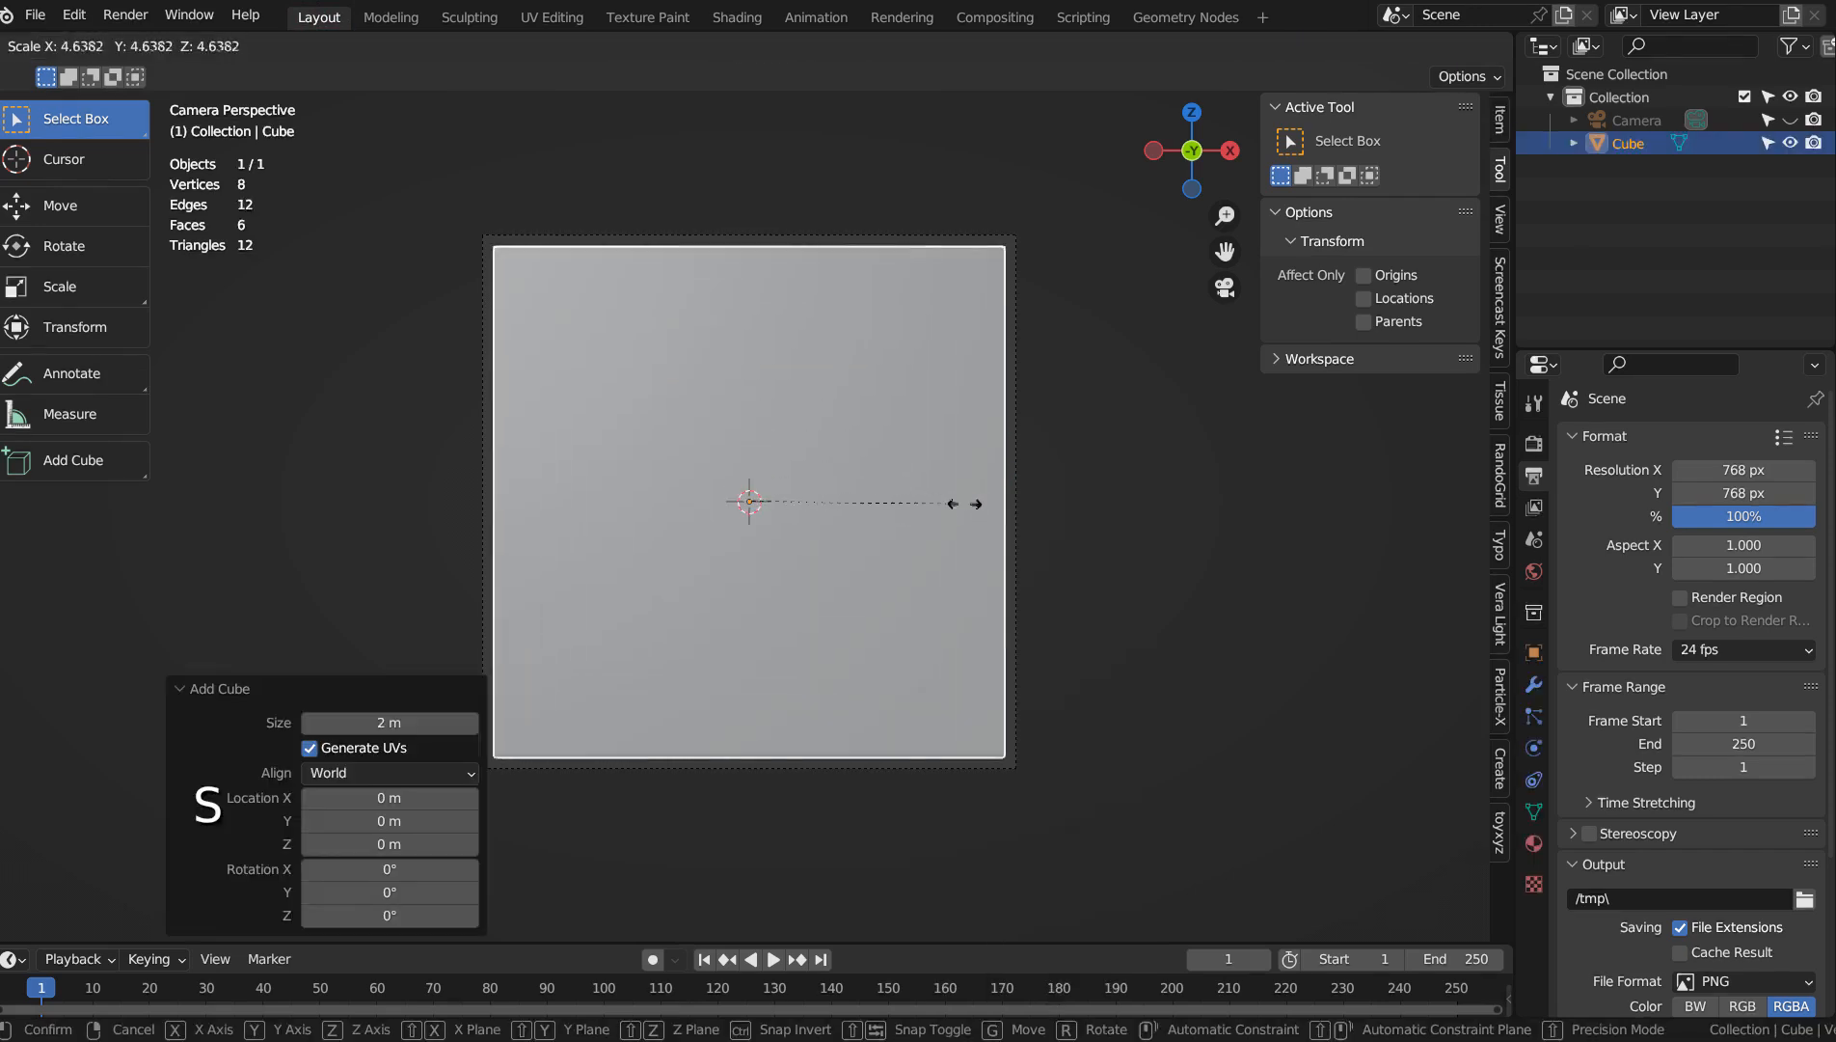
{"action": "left_click", "coordinate": [988, 498]}
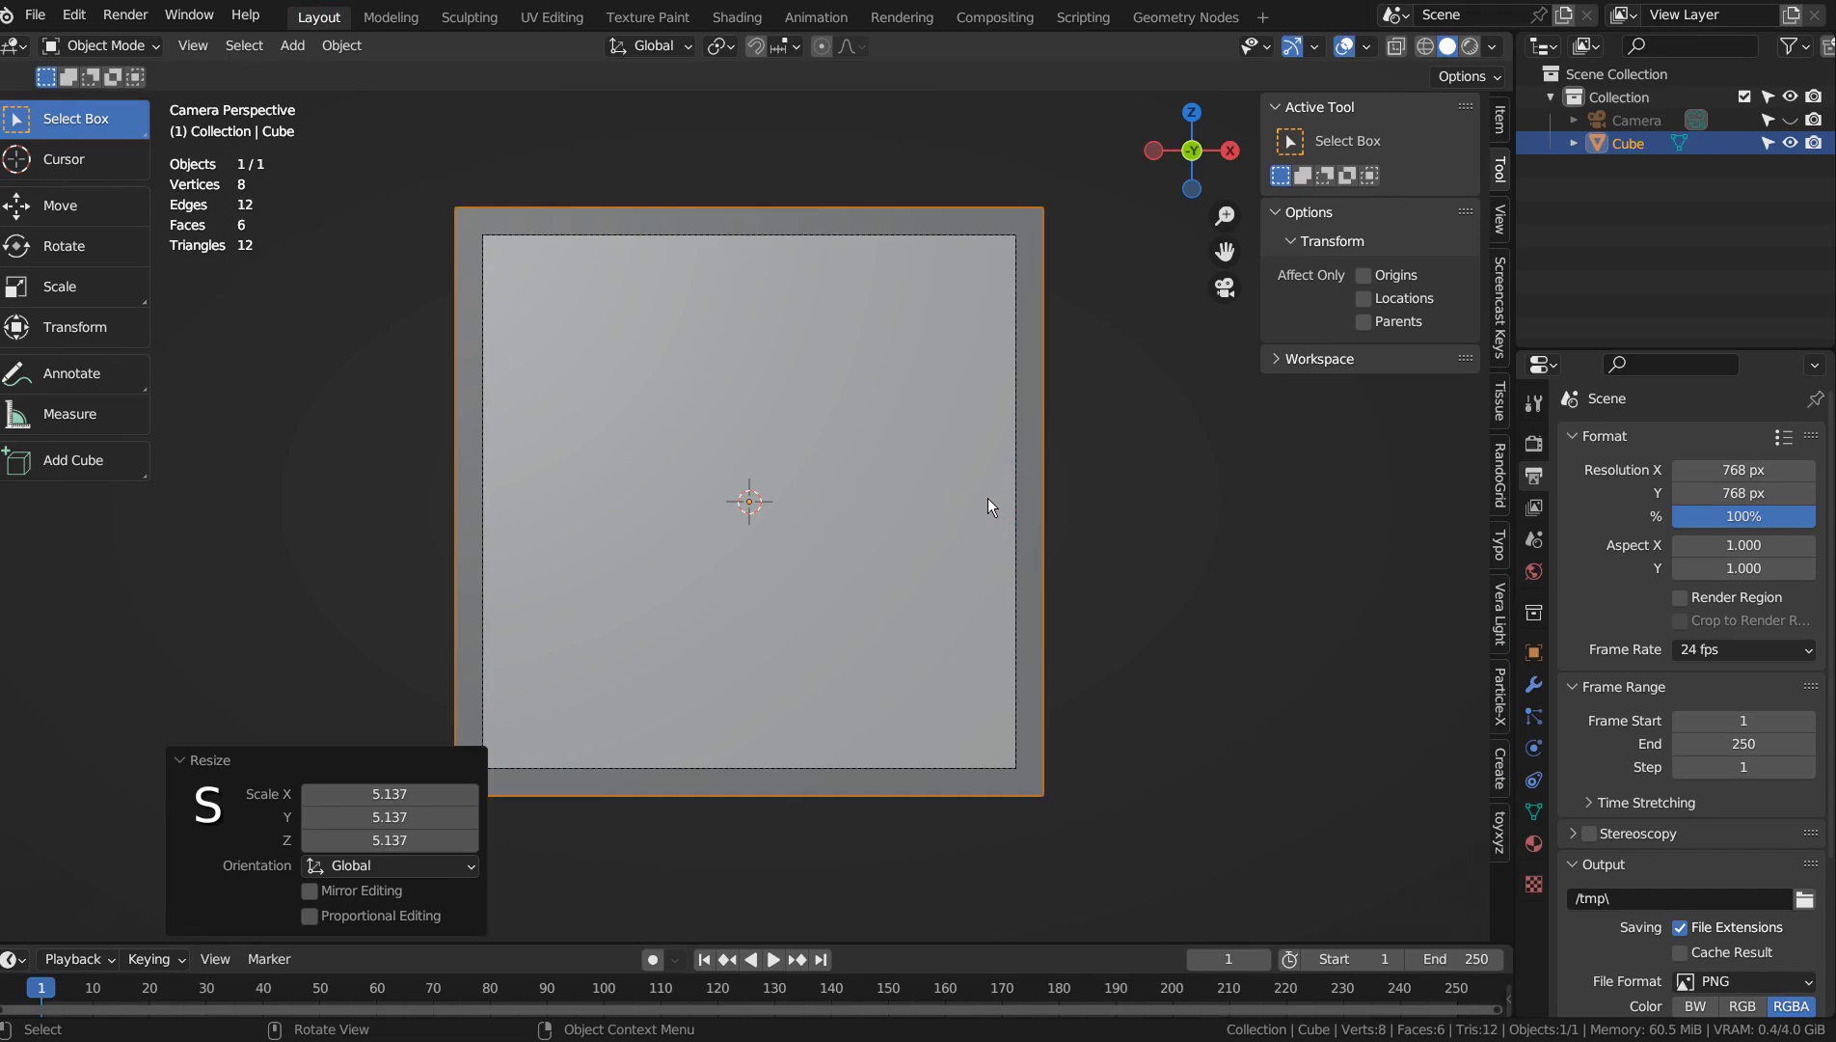
Delete the cube's face that points toward the camera to open up its interior.
{"action": "key", "text": "Tab"}
{"action": "key", "text": "3"}
{"action": "left_click", "coordinate": [757, 409]}
{"action": "key", "text": "x"}
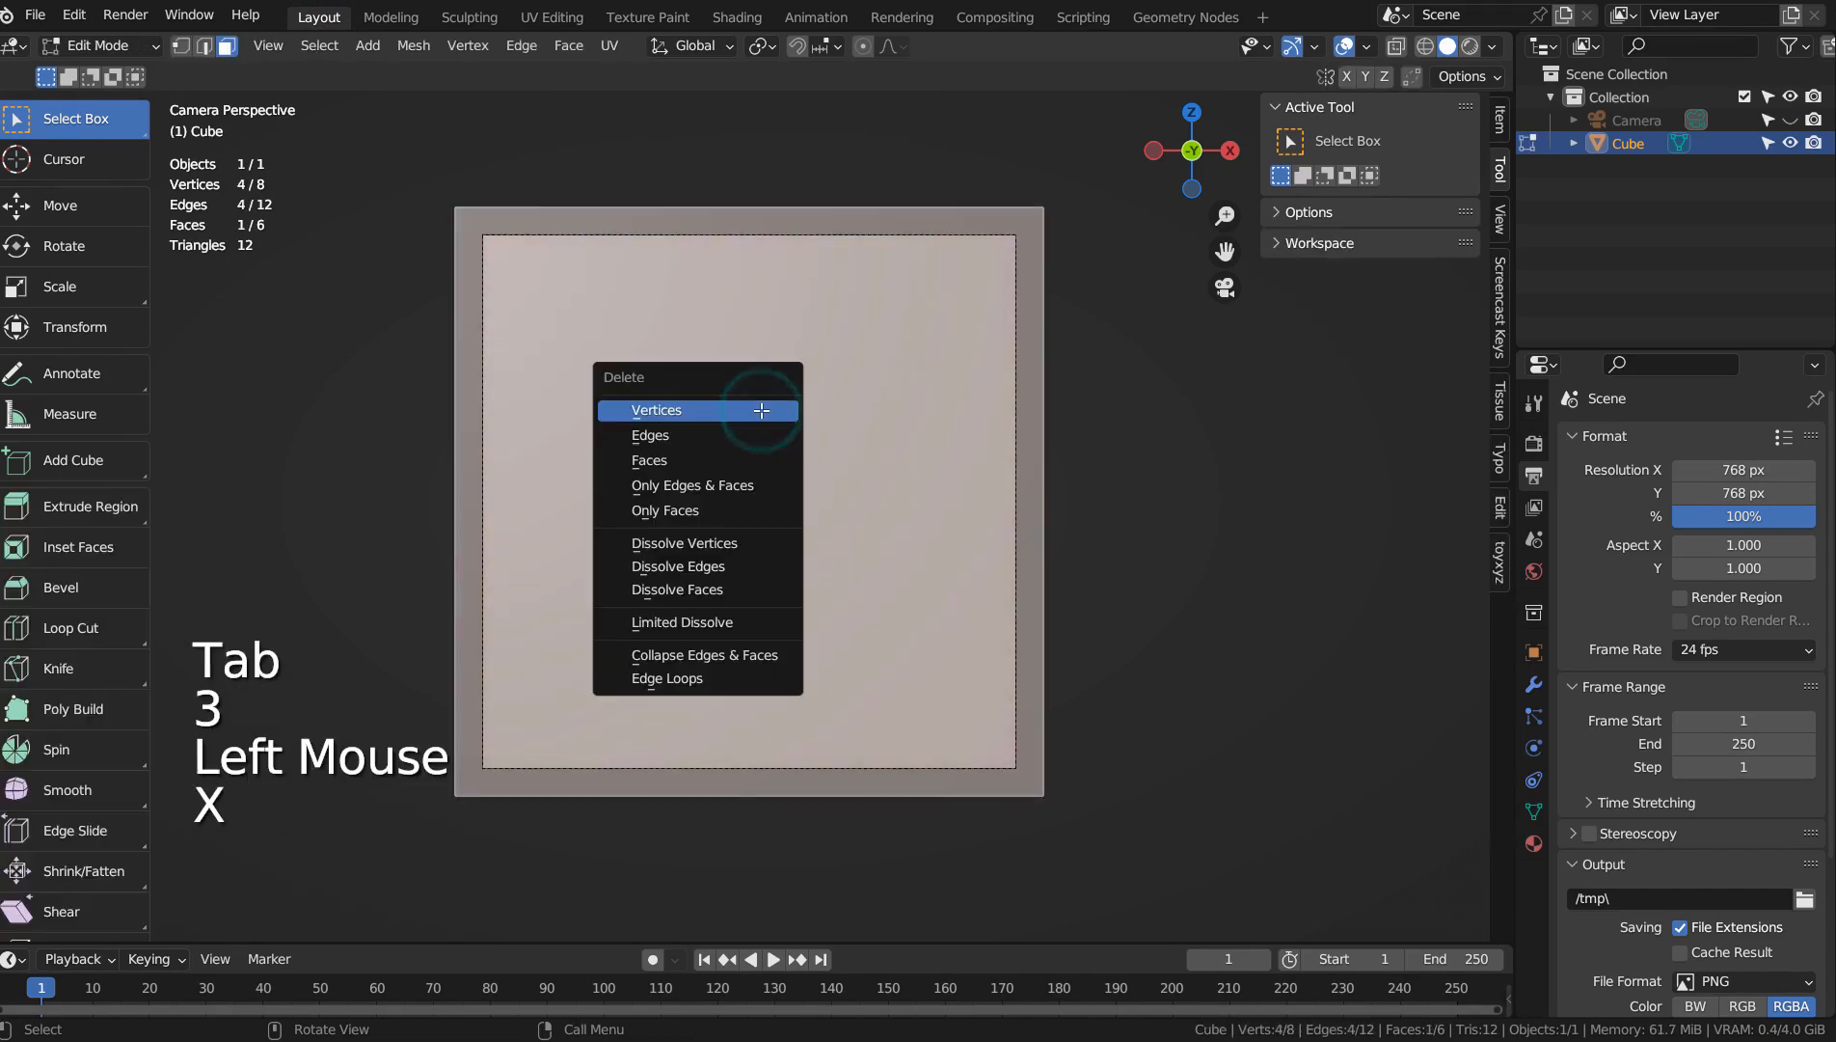
{"action": "left_click", "coordinate": [761, 464]}
{"action": "key", "text": "Tab"}
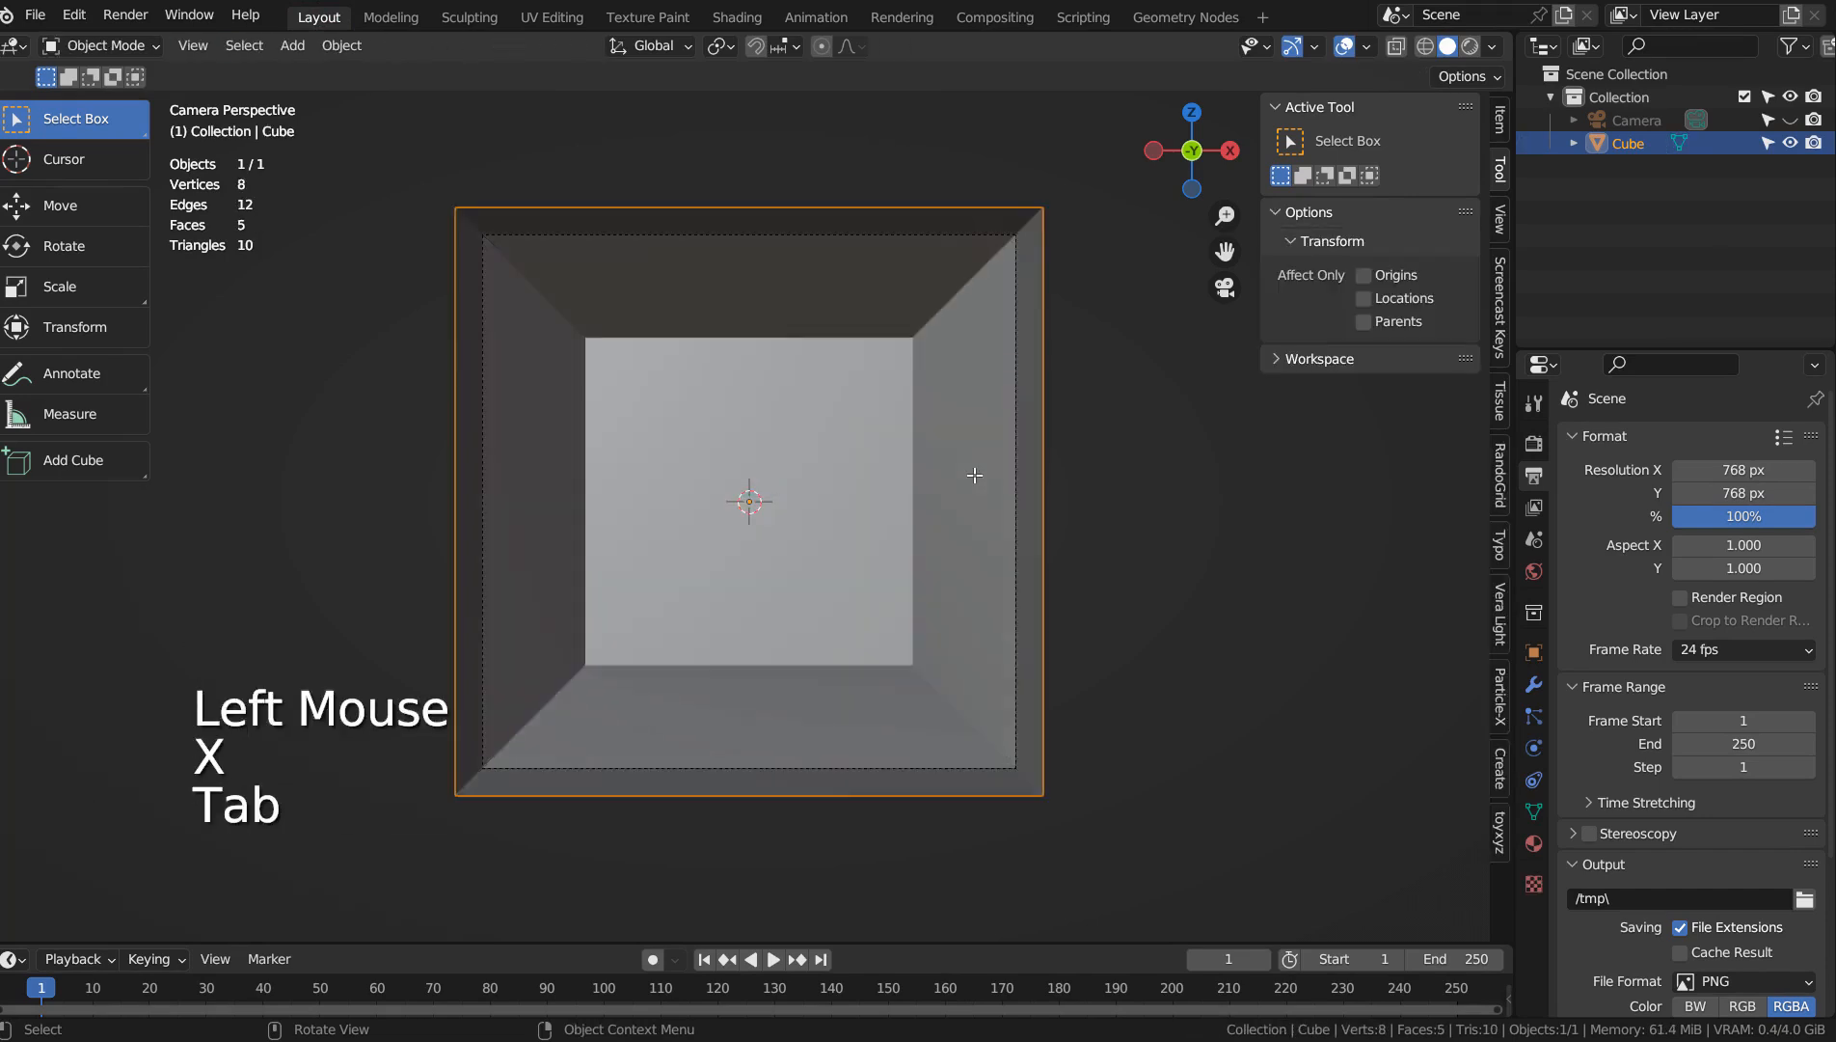
Scale the open cube by about 1.24 and move it about 3.46 m along X.
{"action": "key", "text": "s"}
{"action": "left_click", "coordinate": [1027, 466]}
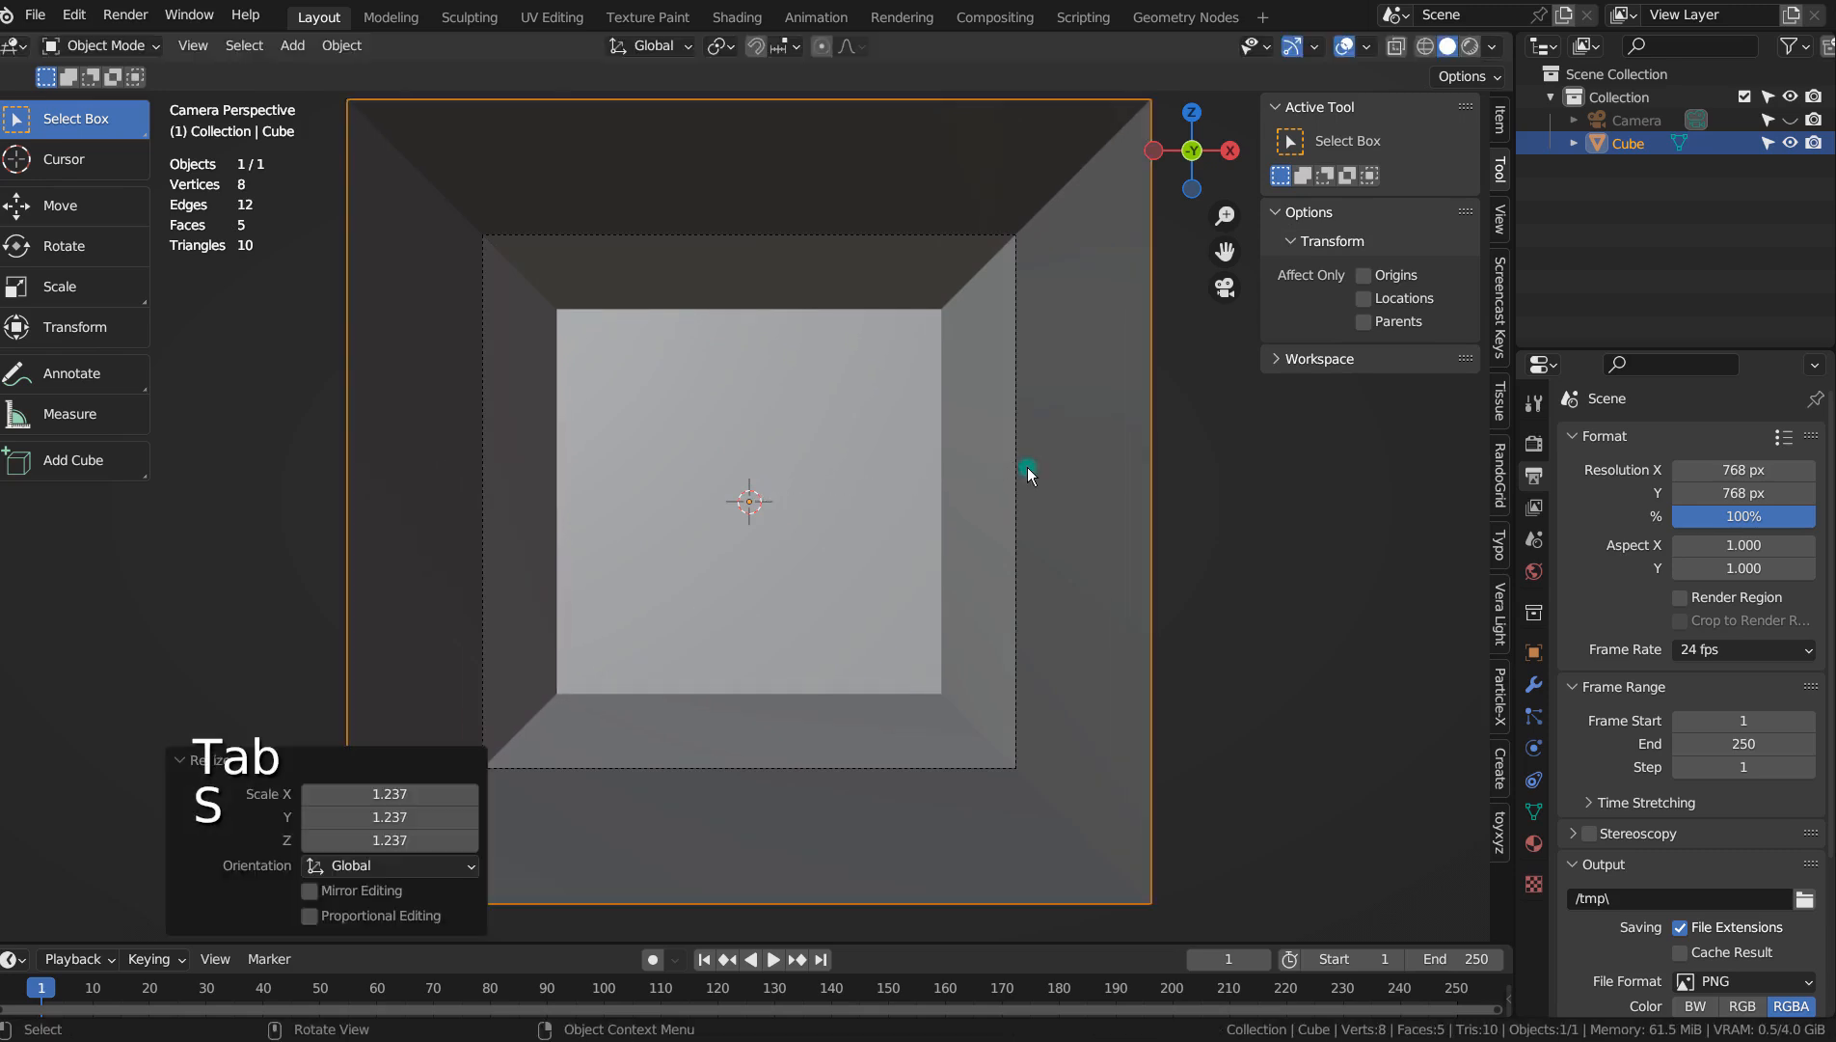
{"action": "key", "text": "g"}
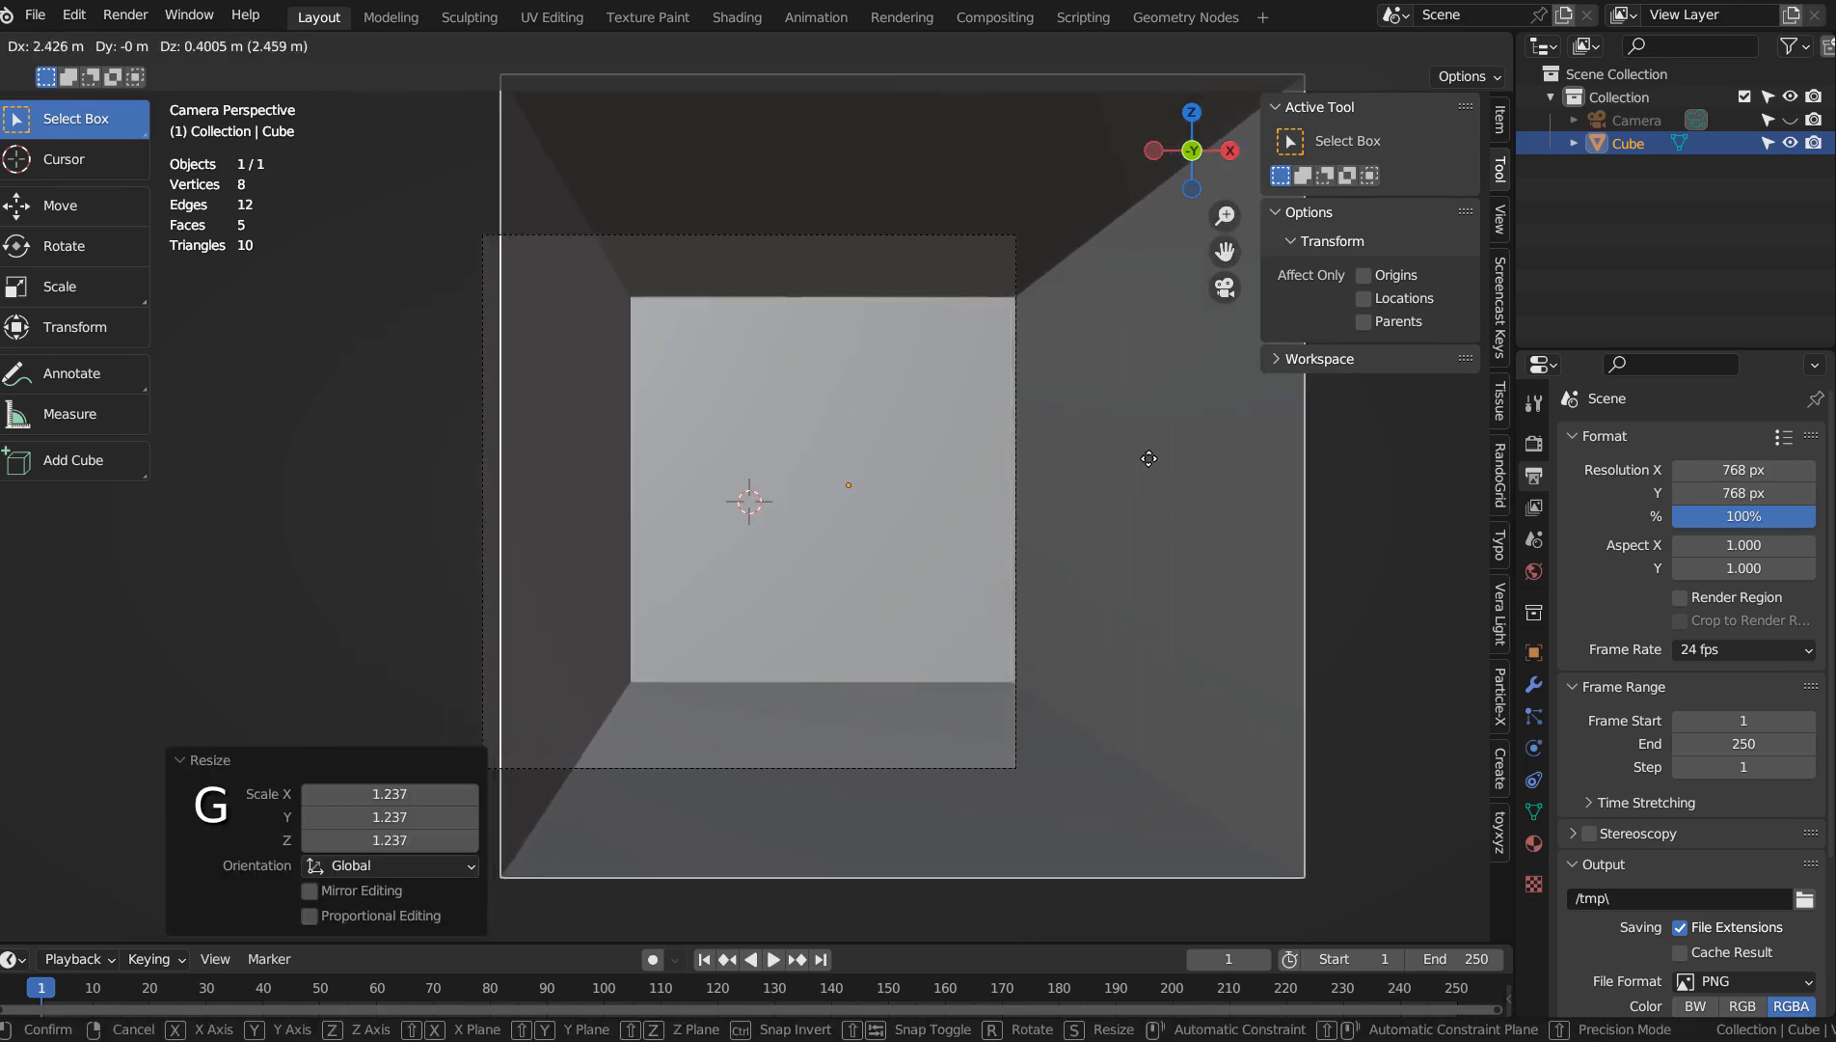
{"action": "left_click", "coordinate": [1169, 464]}
Rotate the open cube about -25.2° around the global Z axis to angle its inner corner in the camera view.
{"action": "key", "text": "r"}
{"action": "key", "text": "z"}
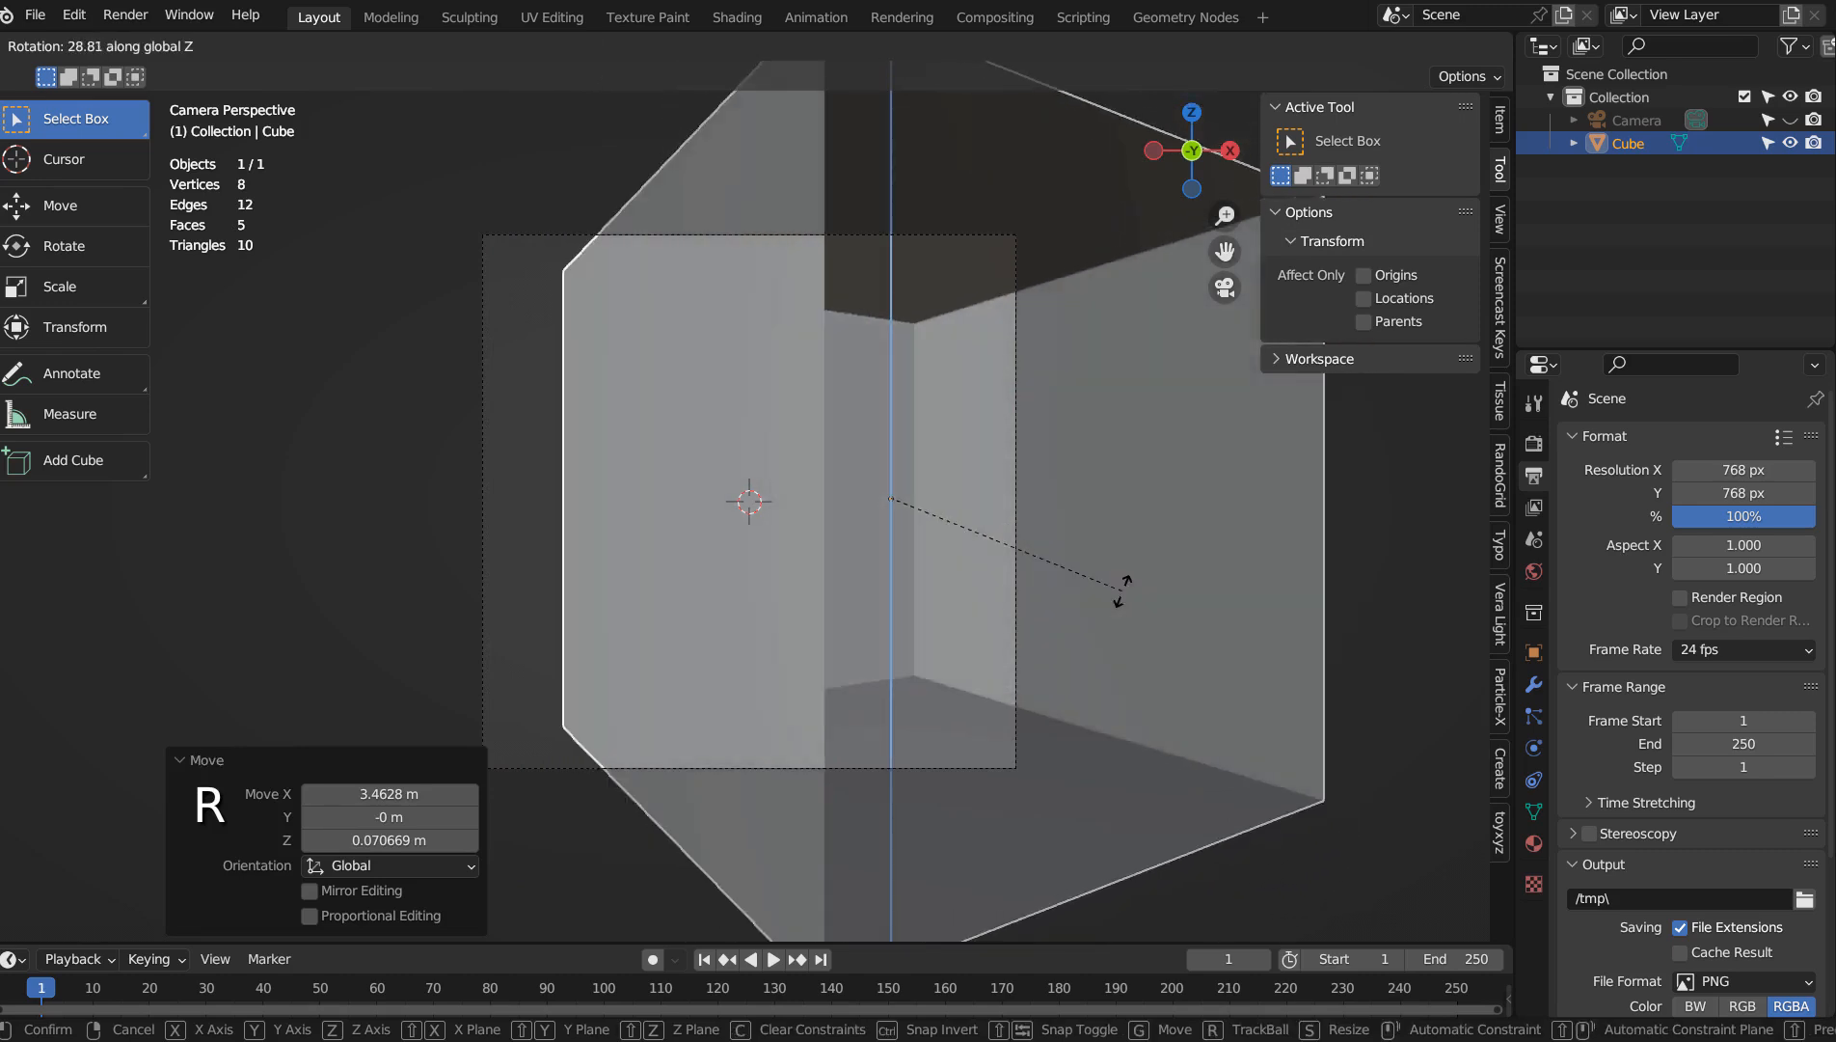
{"action": "left_click", "coordinate": [1008, 422]}
Scale the open cube by about 2.11 and rotate it about -8.66° further around Z to fill the camera frame.
{"action": "key", "text": "s"}
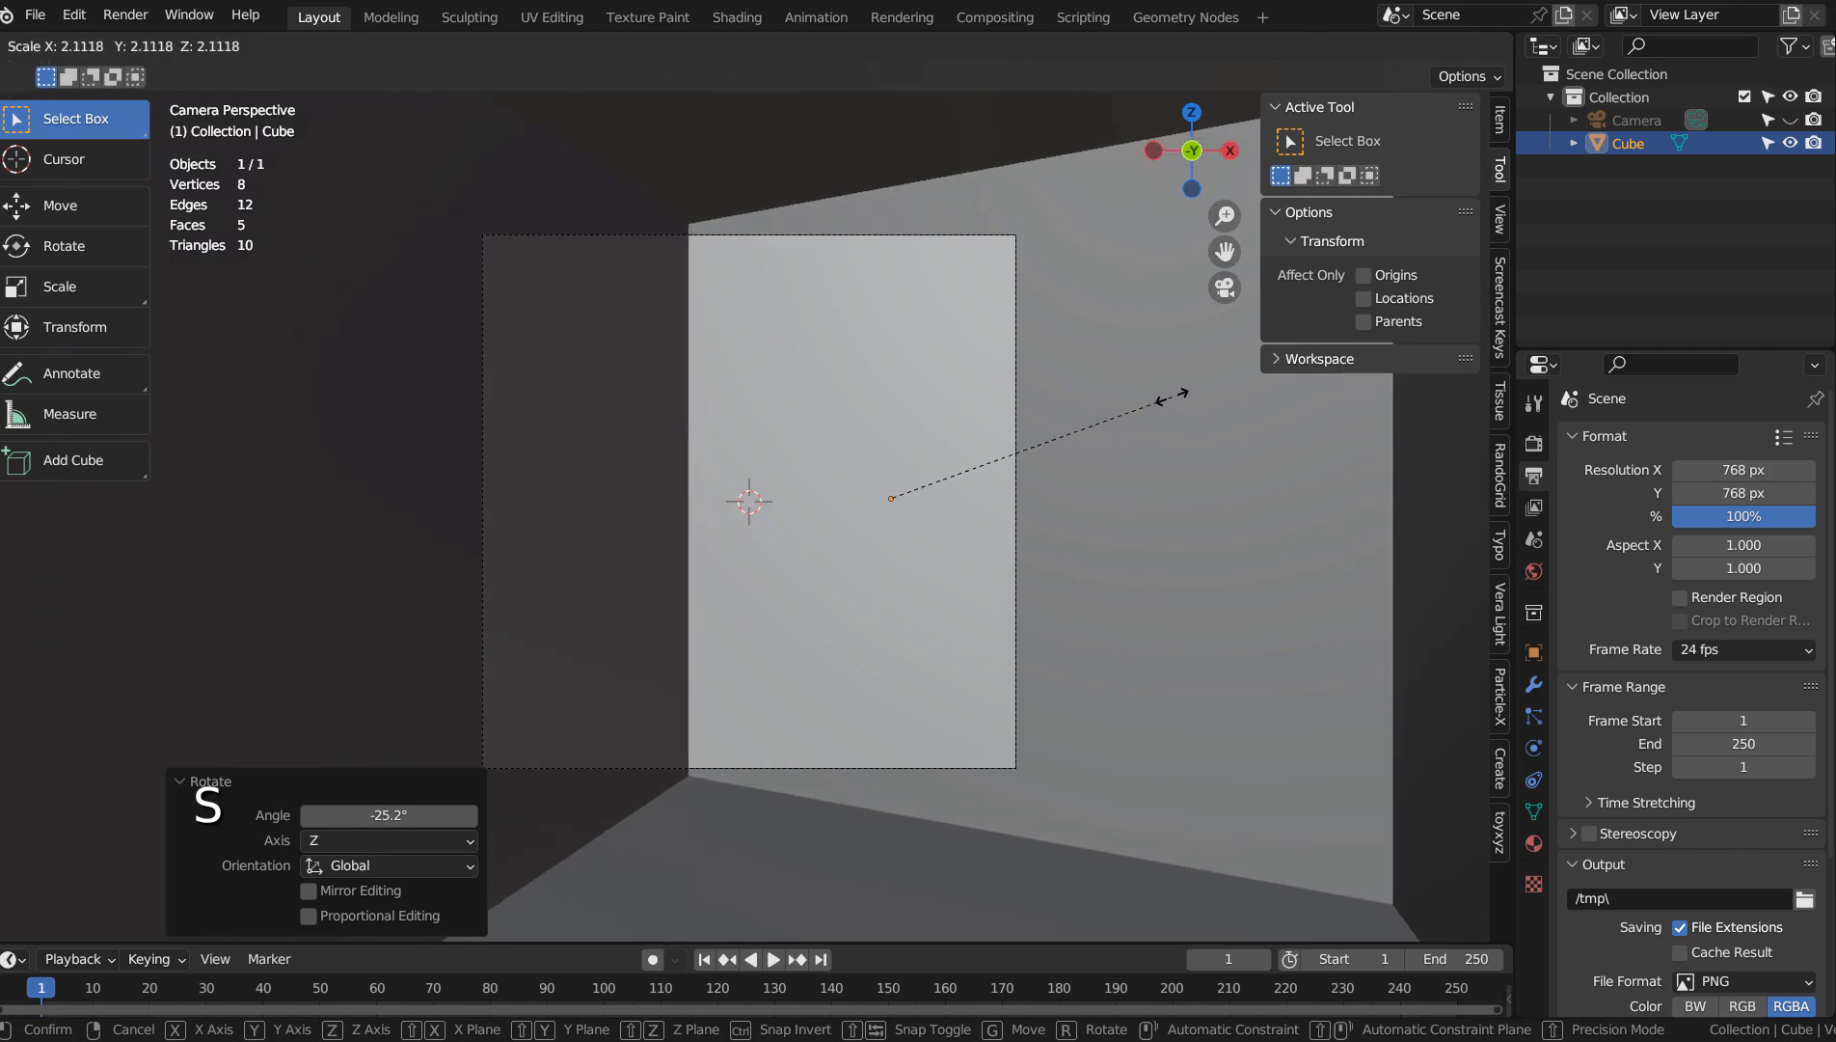
{"action": "left_click", "coordinate": [1172, 397]}
{"action": "key", "text": "r"}
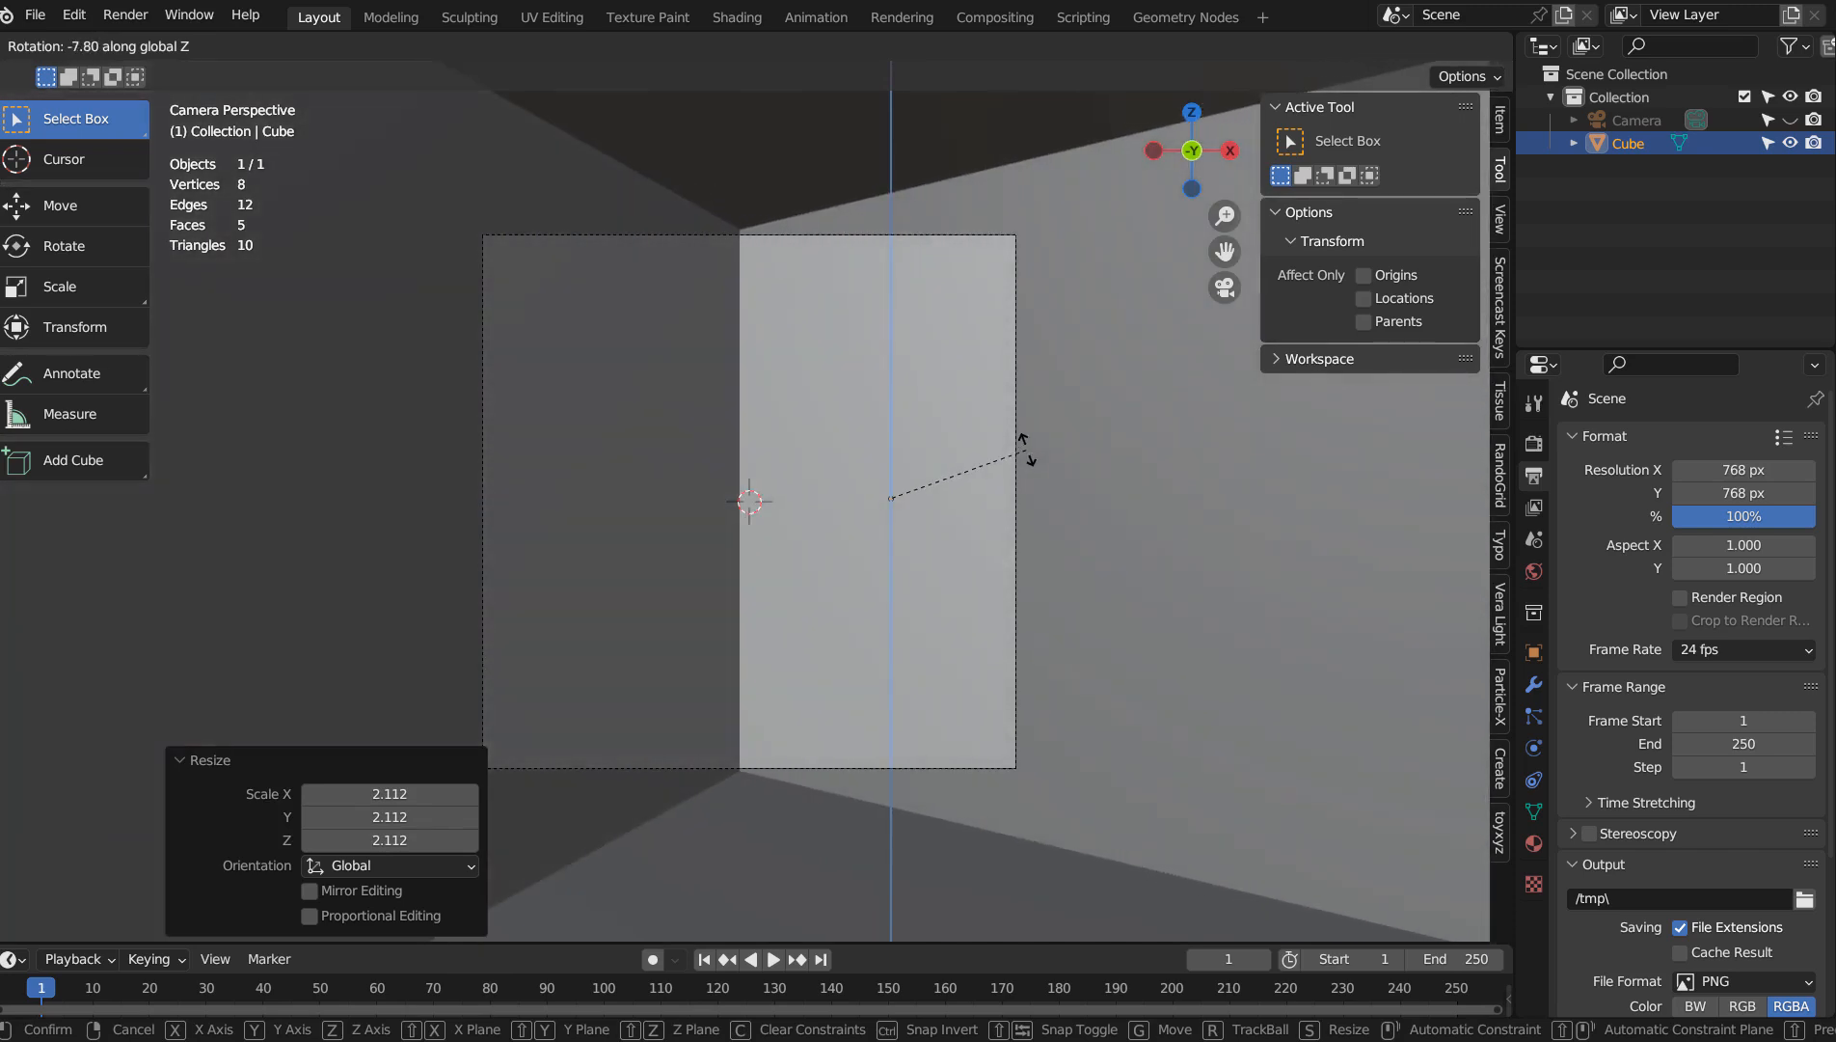
{"action": "left_click", "coordinate": [1024, 445]}
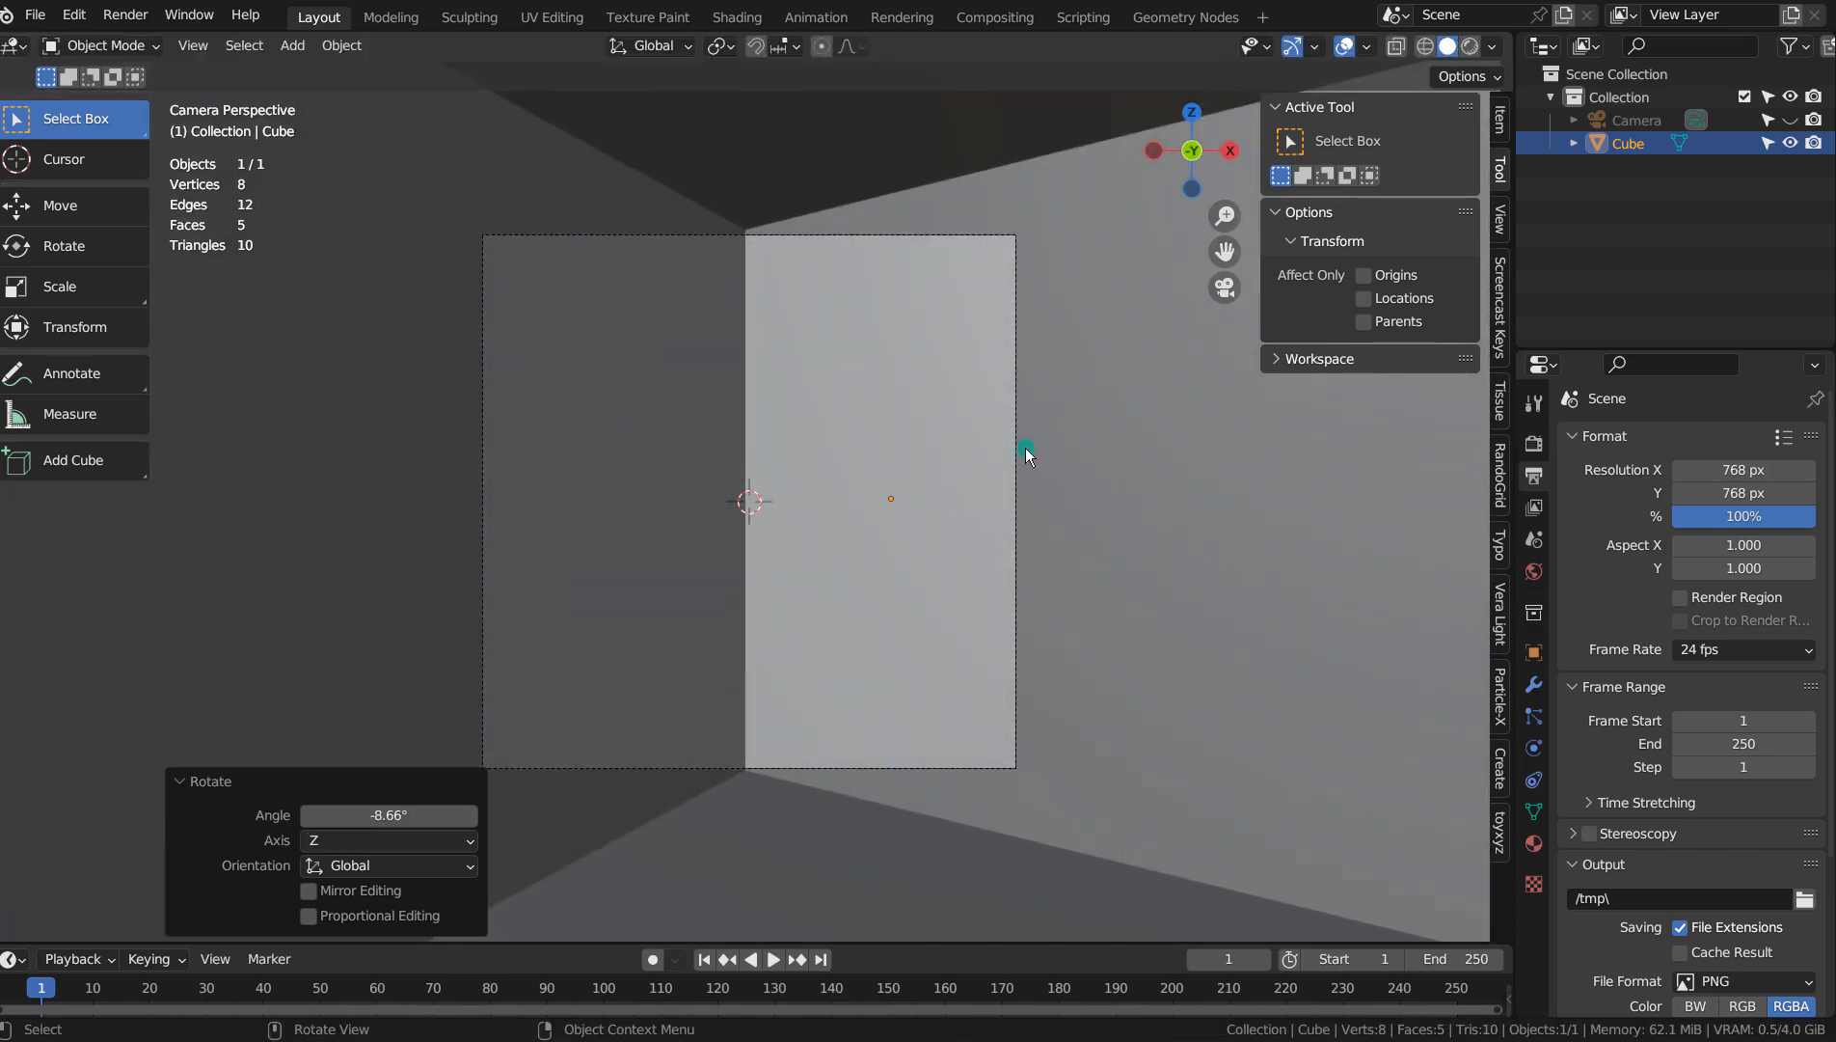
Switch the viewport to rendered shading and render the camera view as a still image.
{"action": "left_click", "coordinate": [1470, 46]}
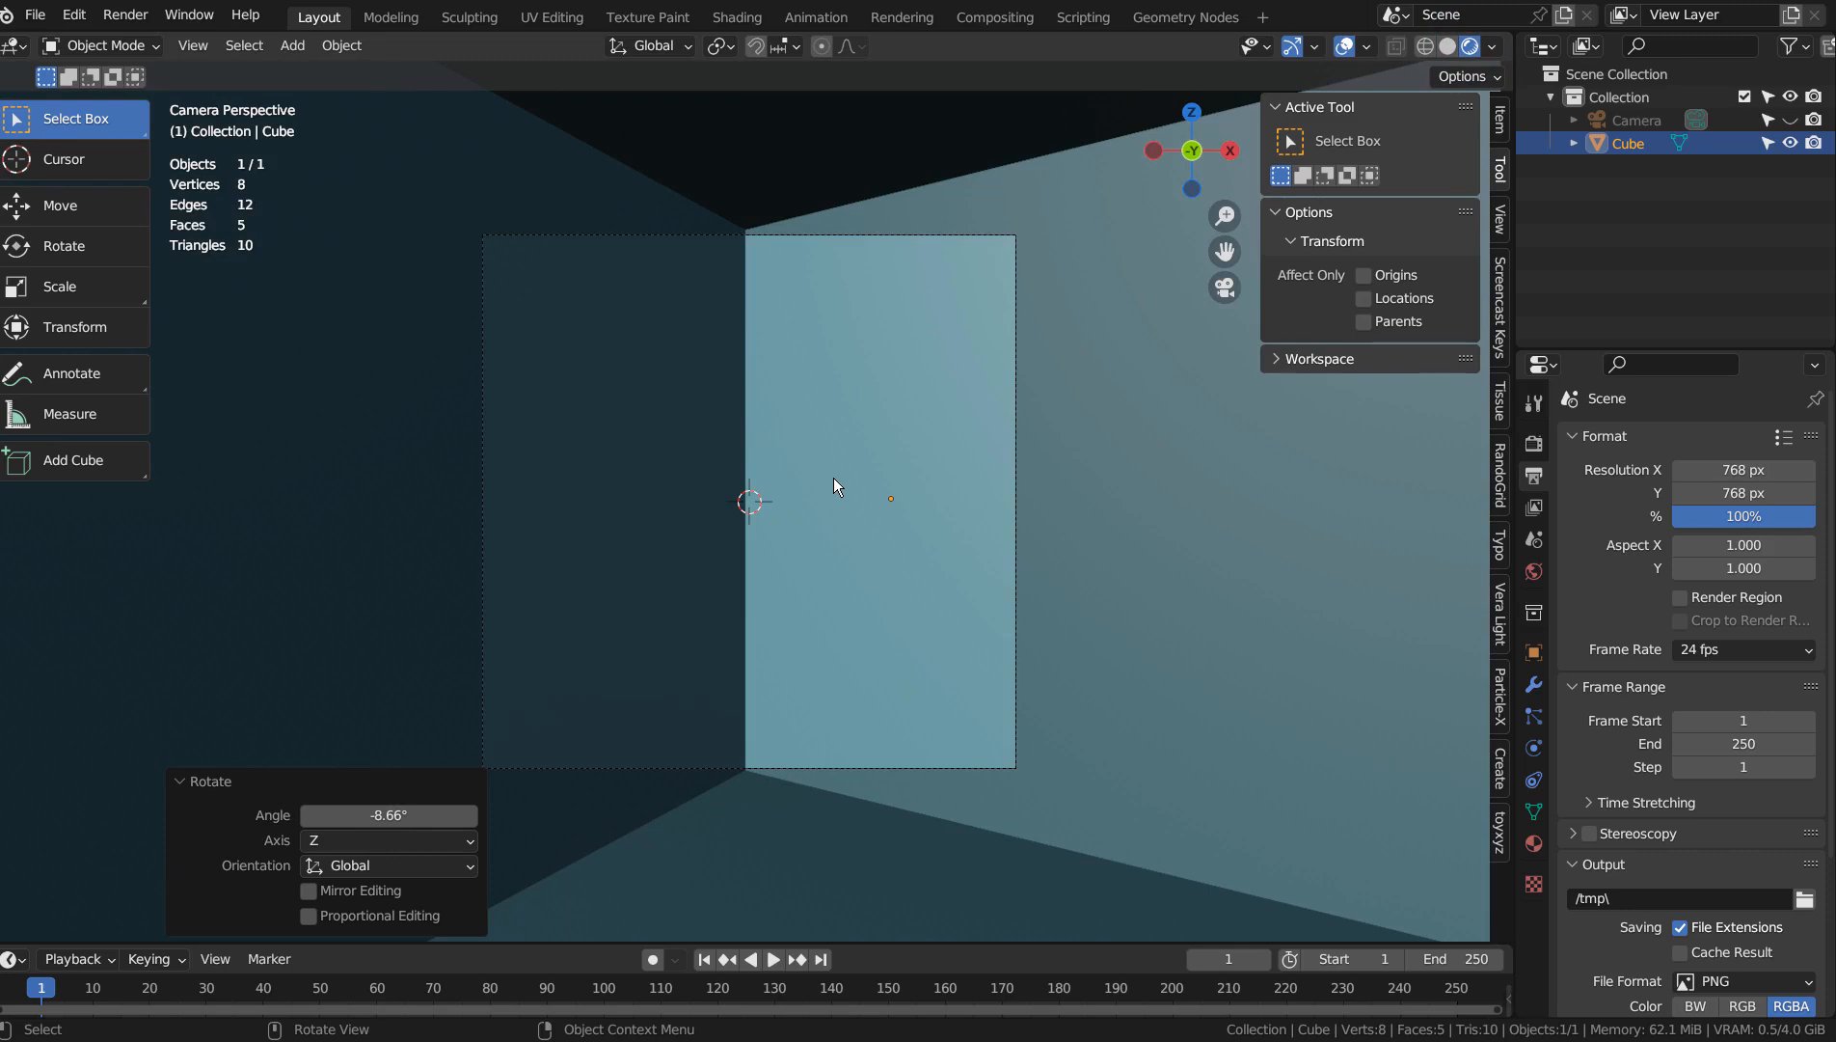
{"action": "key", "text": "F12"}
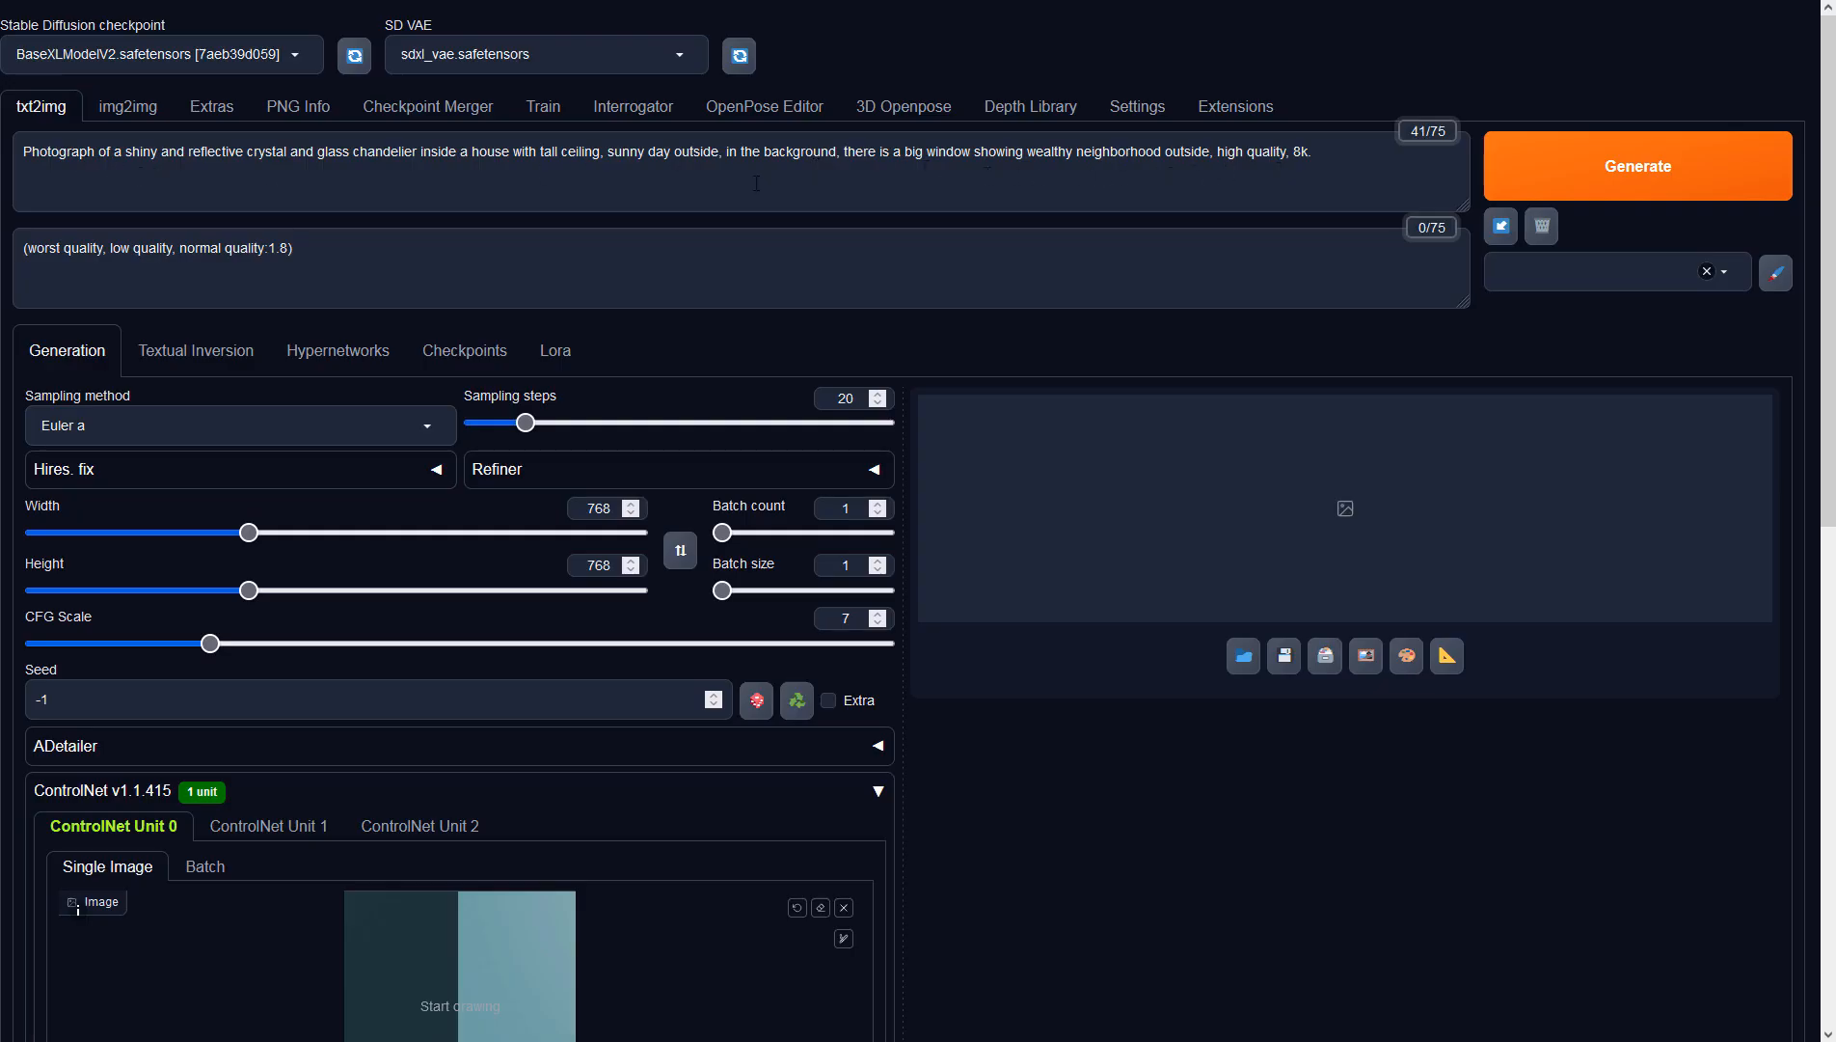
In the Stable Diffusion web UI, set ControlNet Unit 0 to Depth with preprocessor none and model sai_xl_depth_256lora.
{"action": "scroll", "coordinate": [732, 169], "scroll_direction": "down", "scroll_amount": 8}
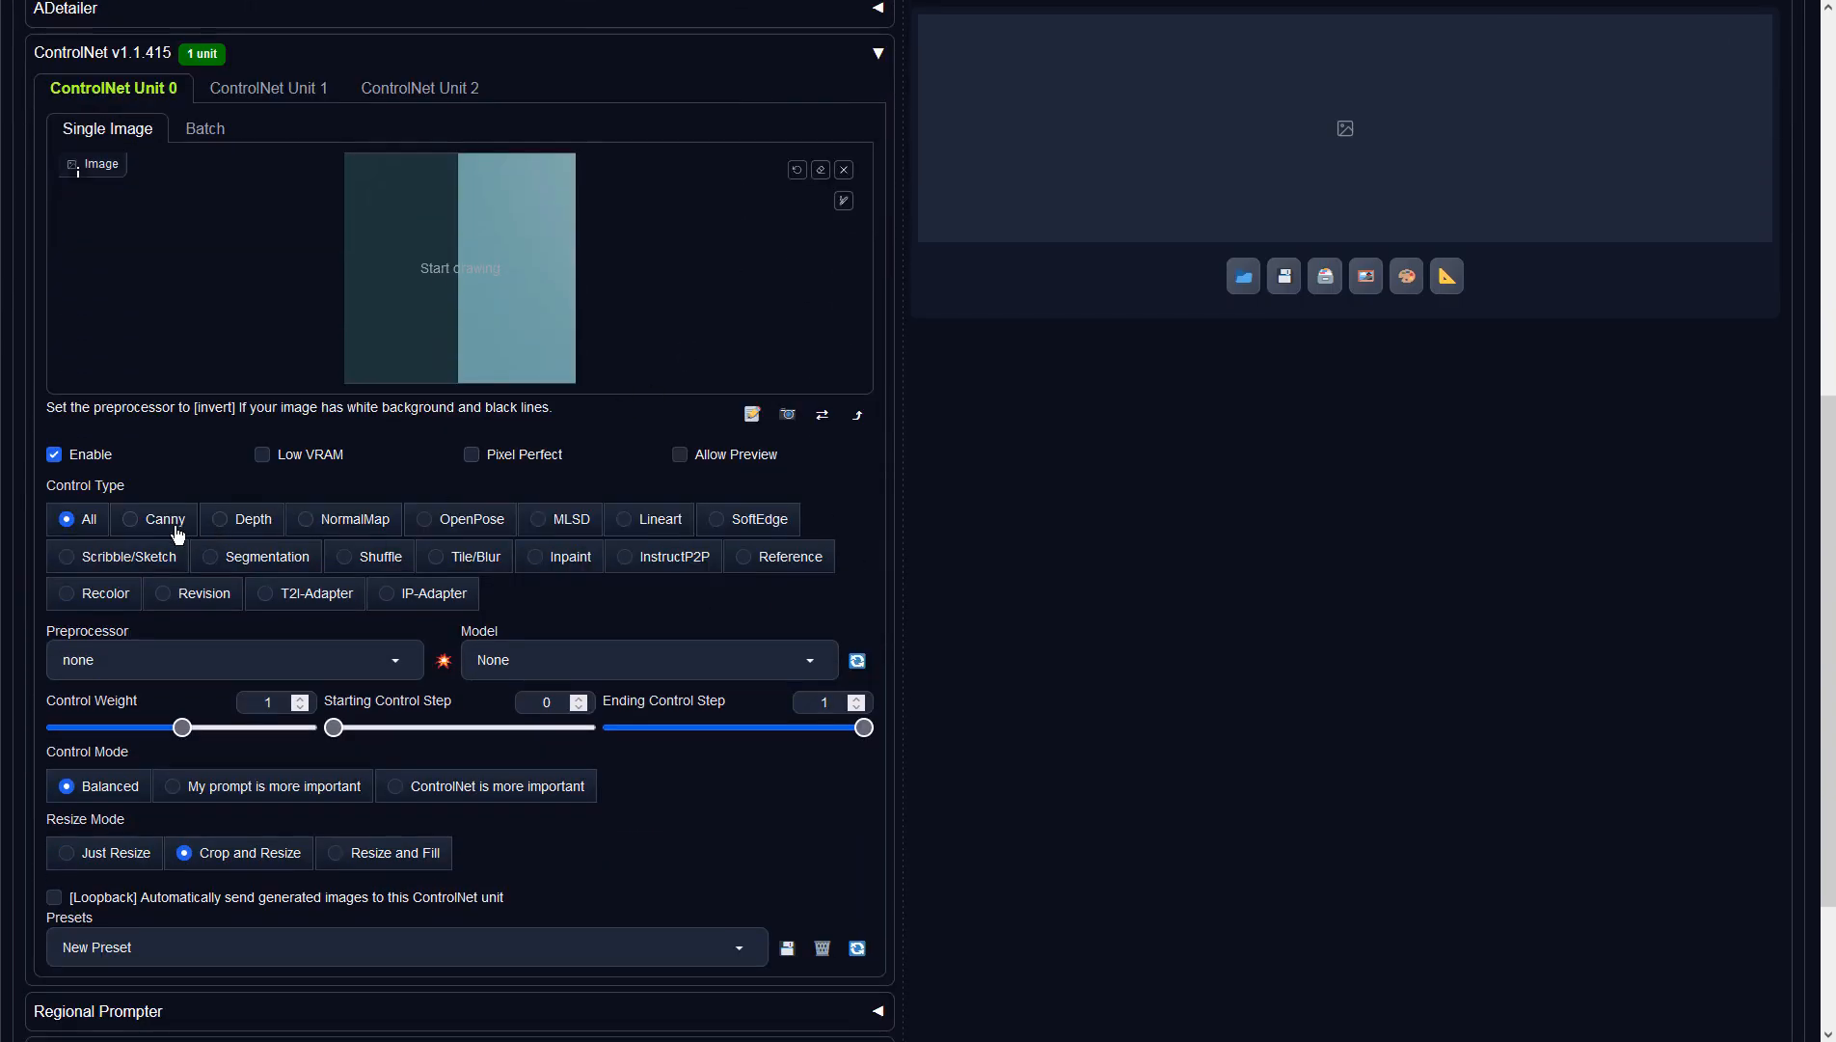
{"action": "left_click", "coordinate": [246, 521]}
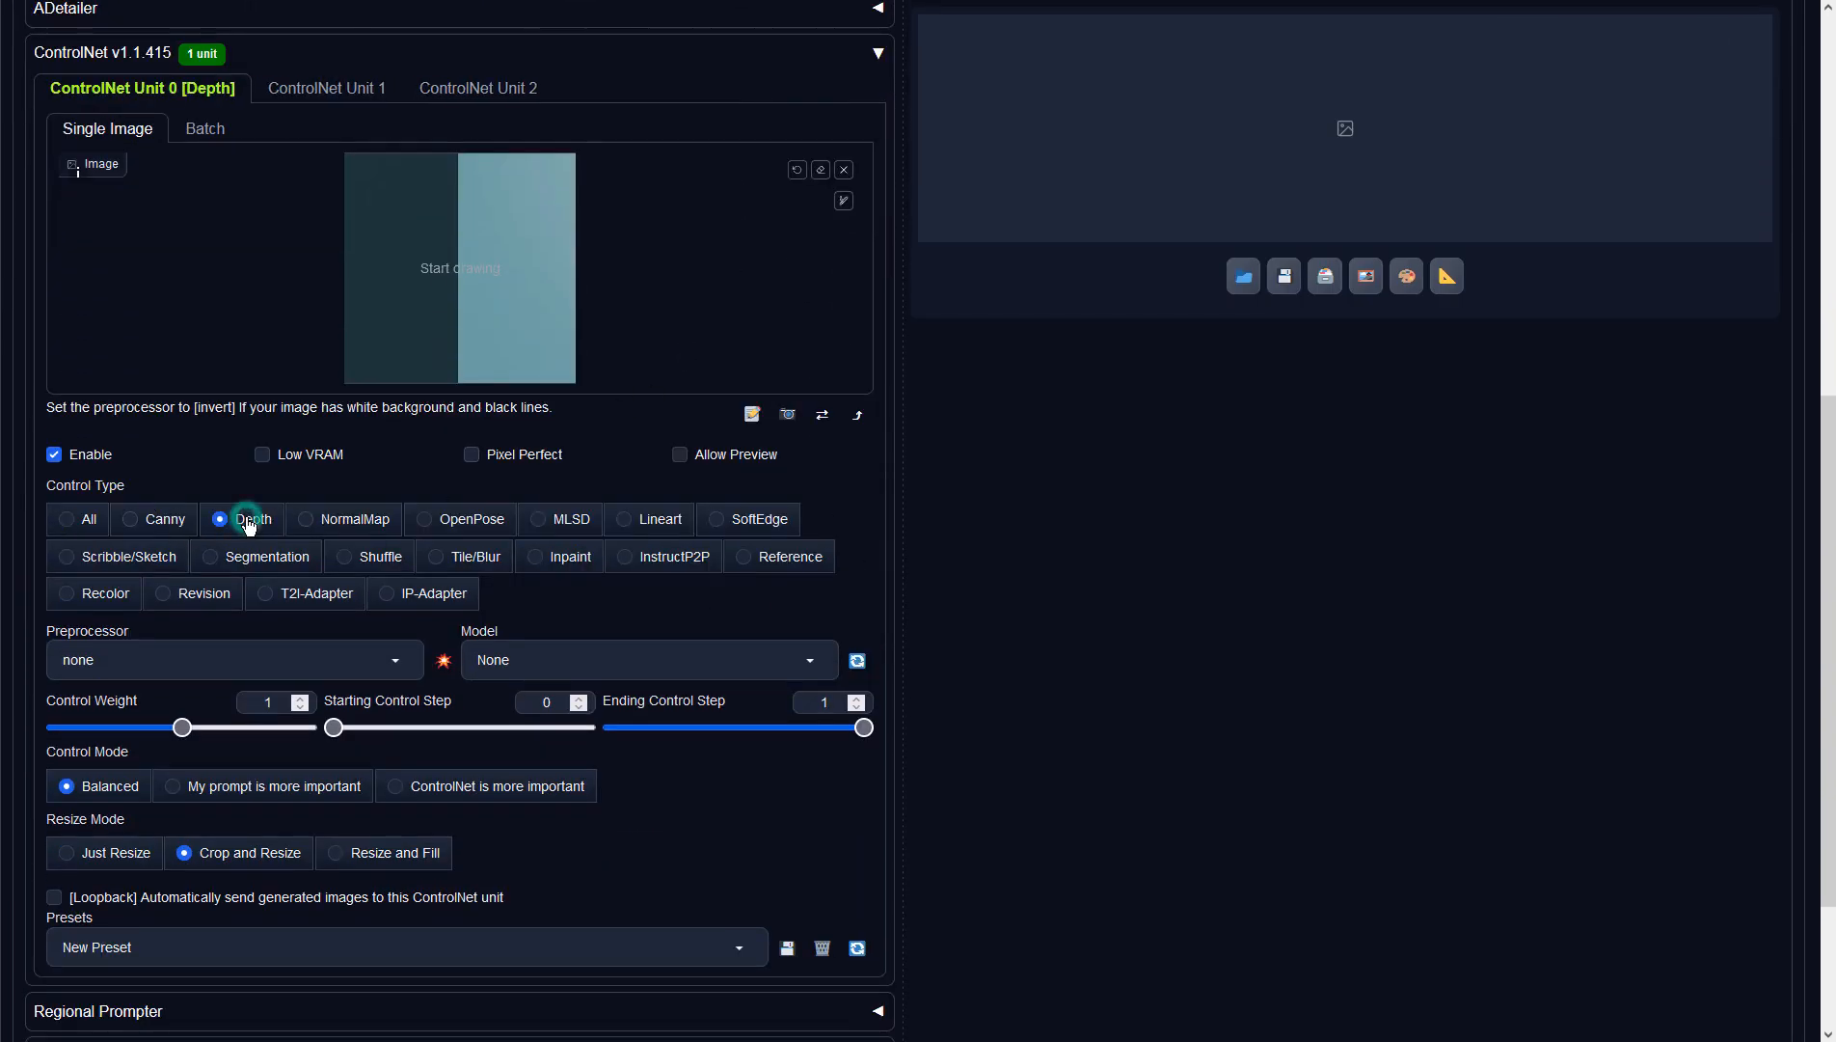
{"action": "left_click", "coordinate": [266, 660]}
{"action": "left_click", "coordinate": [142, 549]}
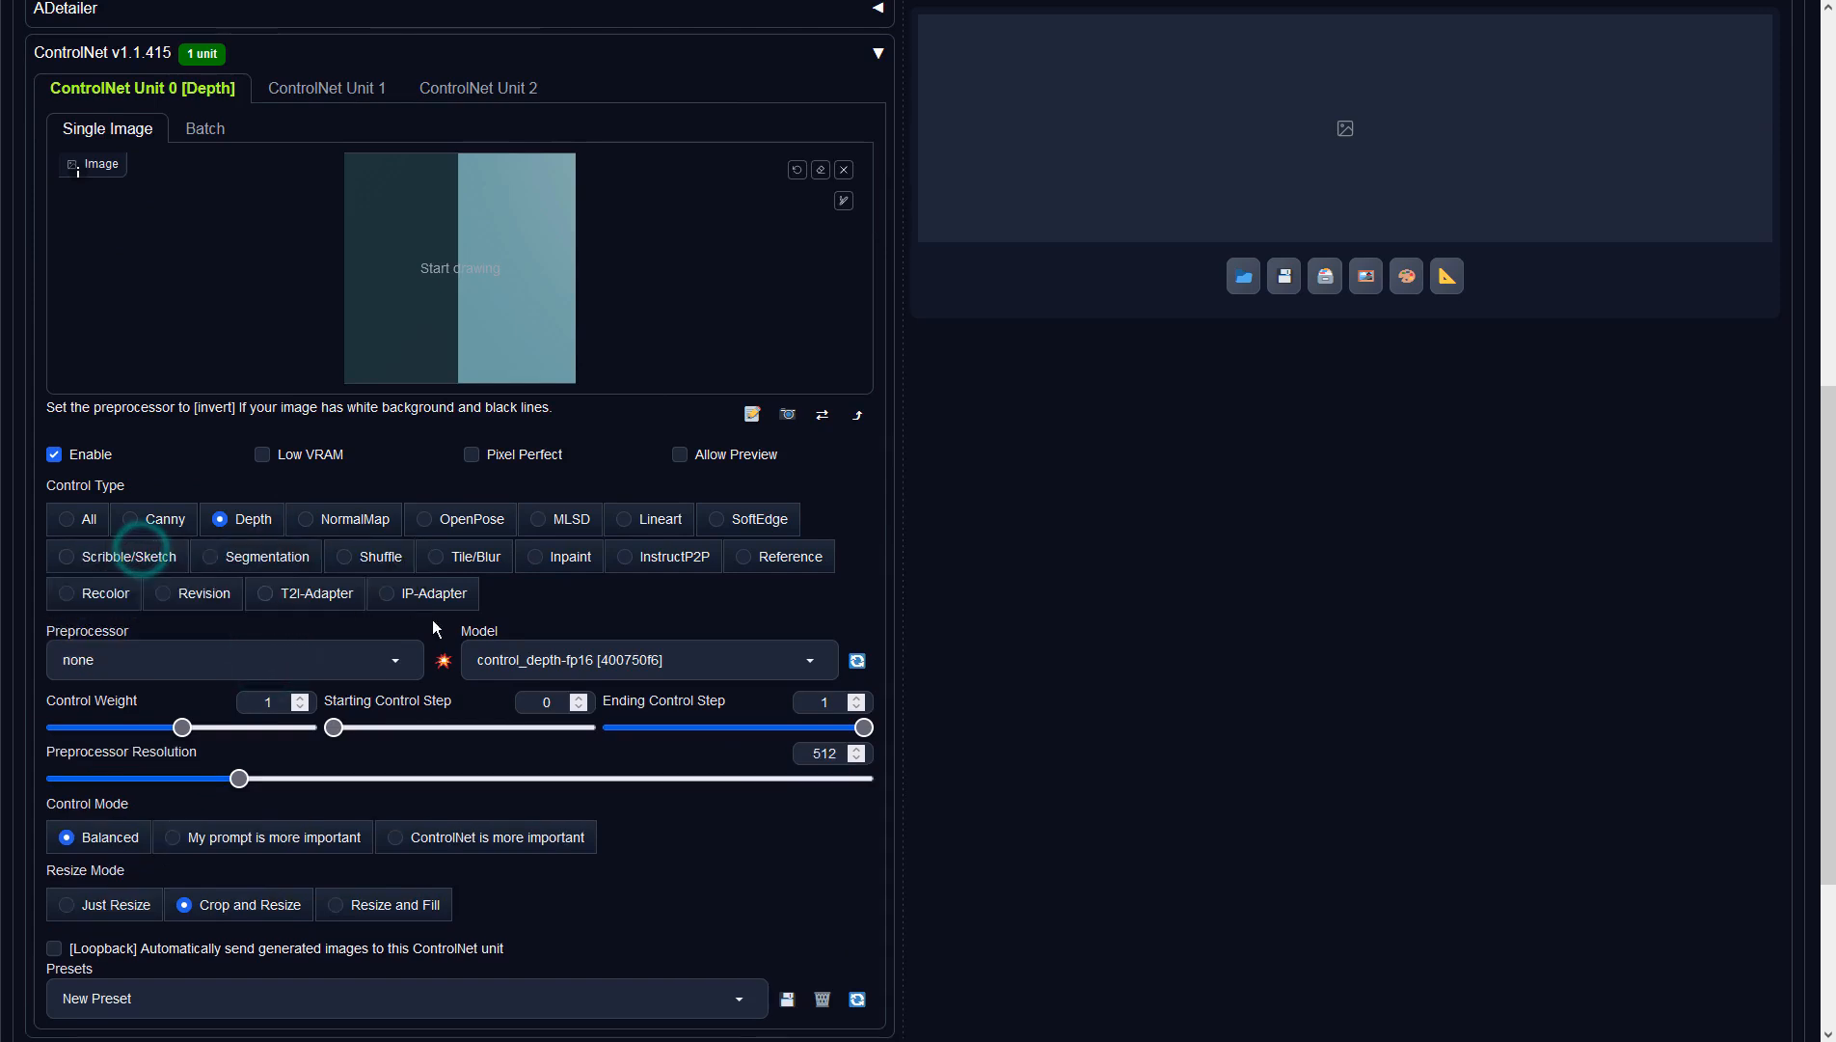
{"action": "left_click", "coordinate": [586, 659]}
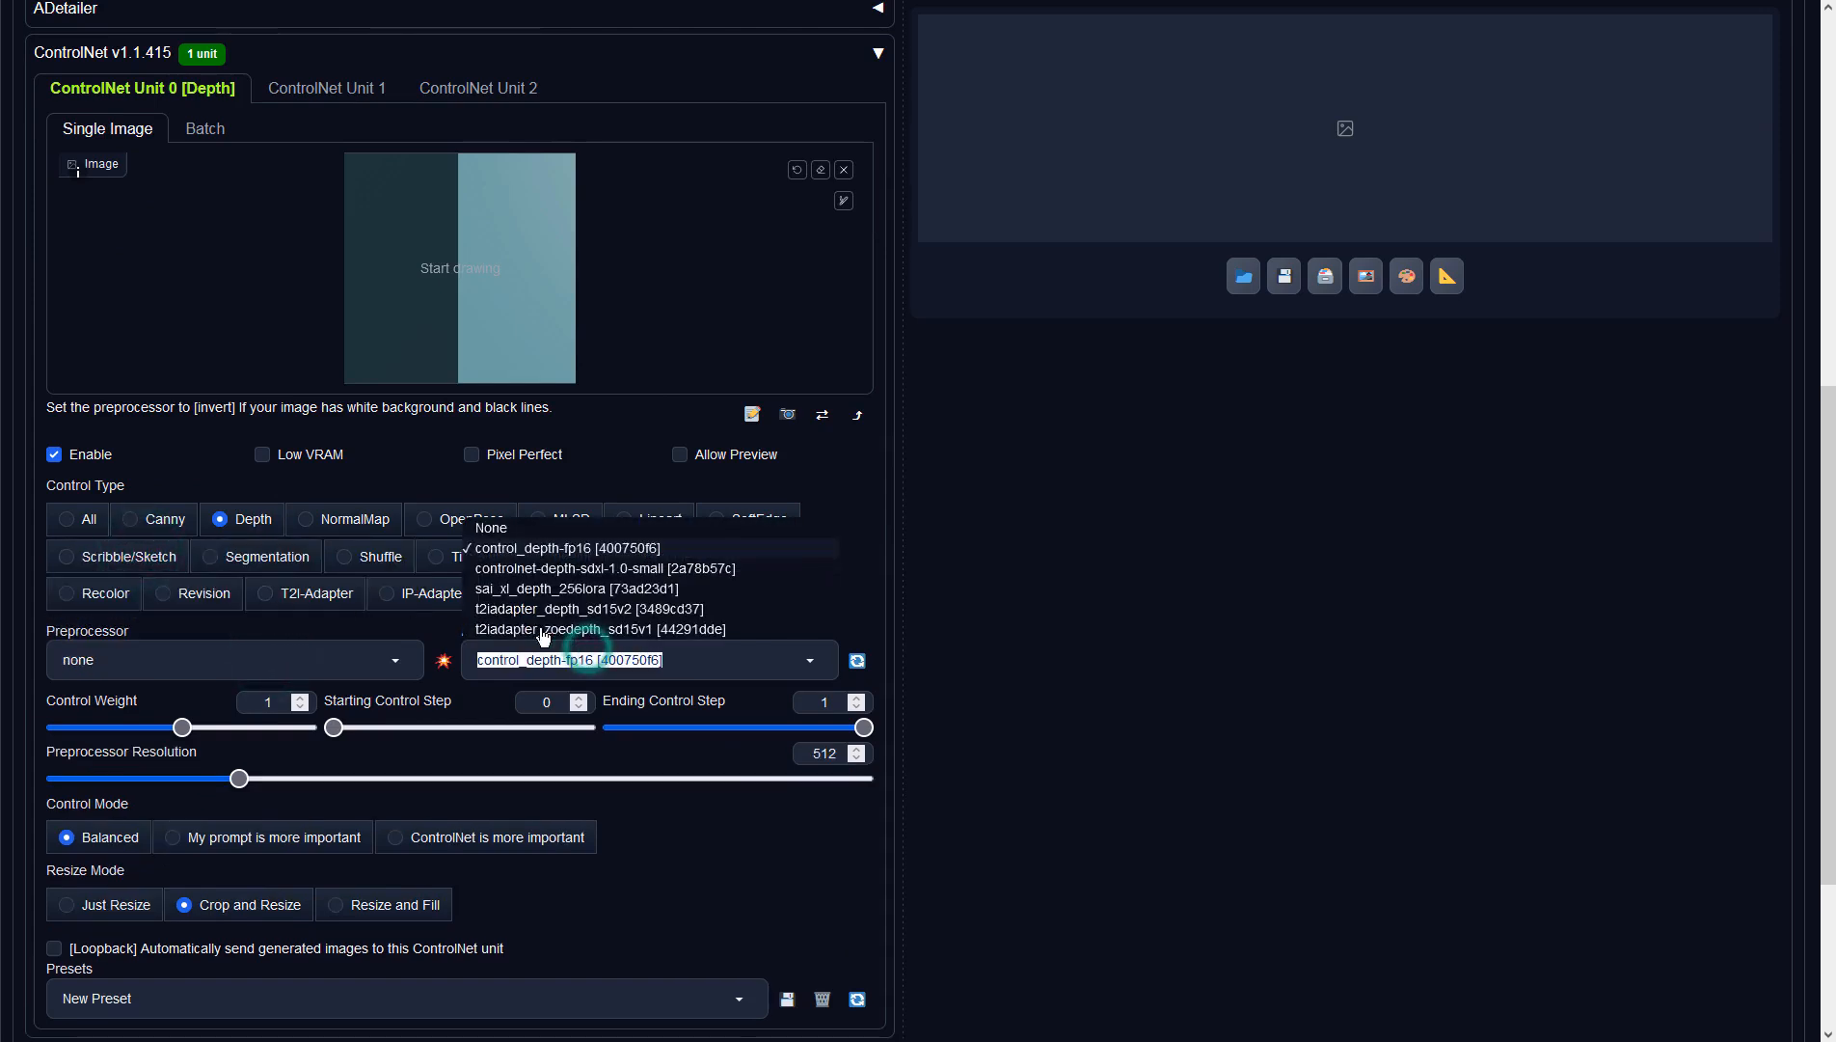
{"action": "left_click", "coordinate": [491, 591]}
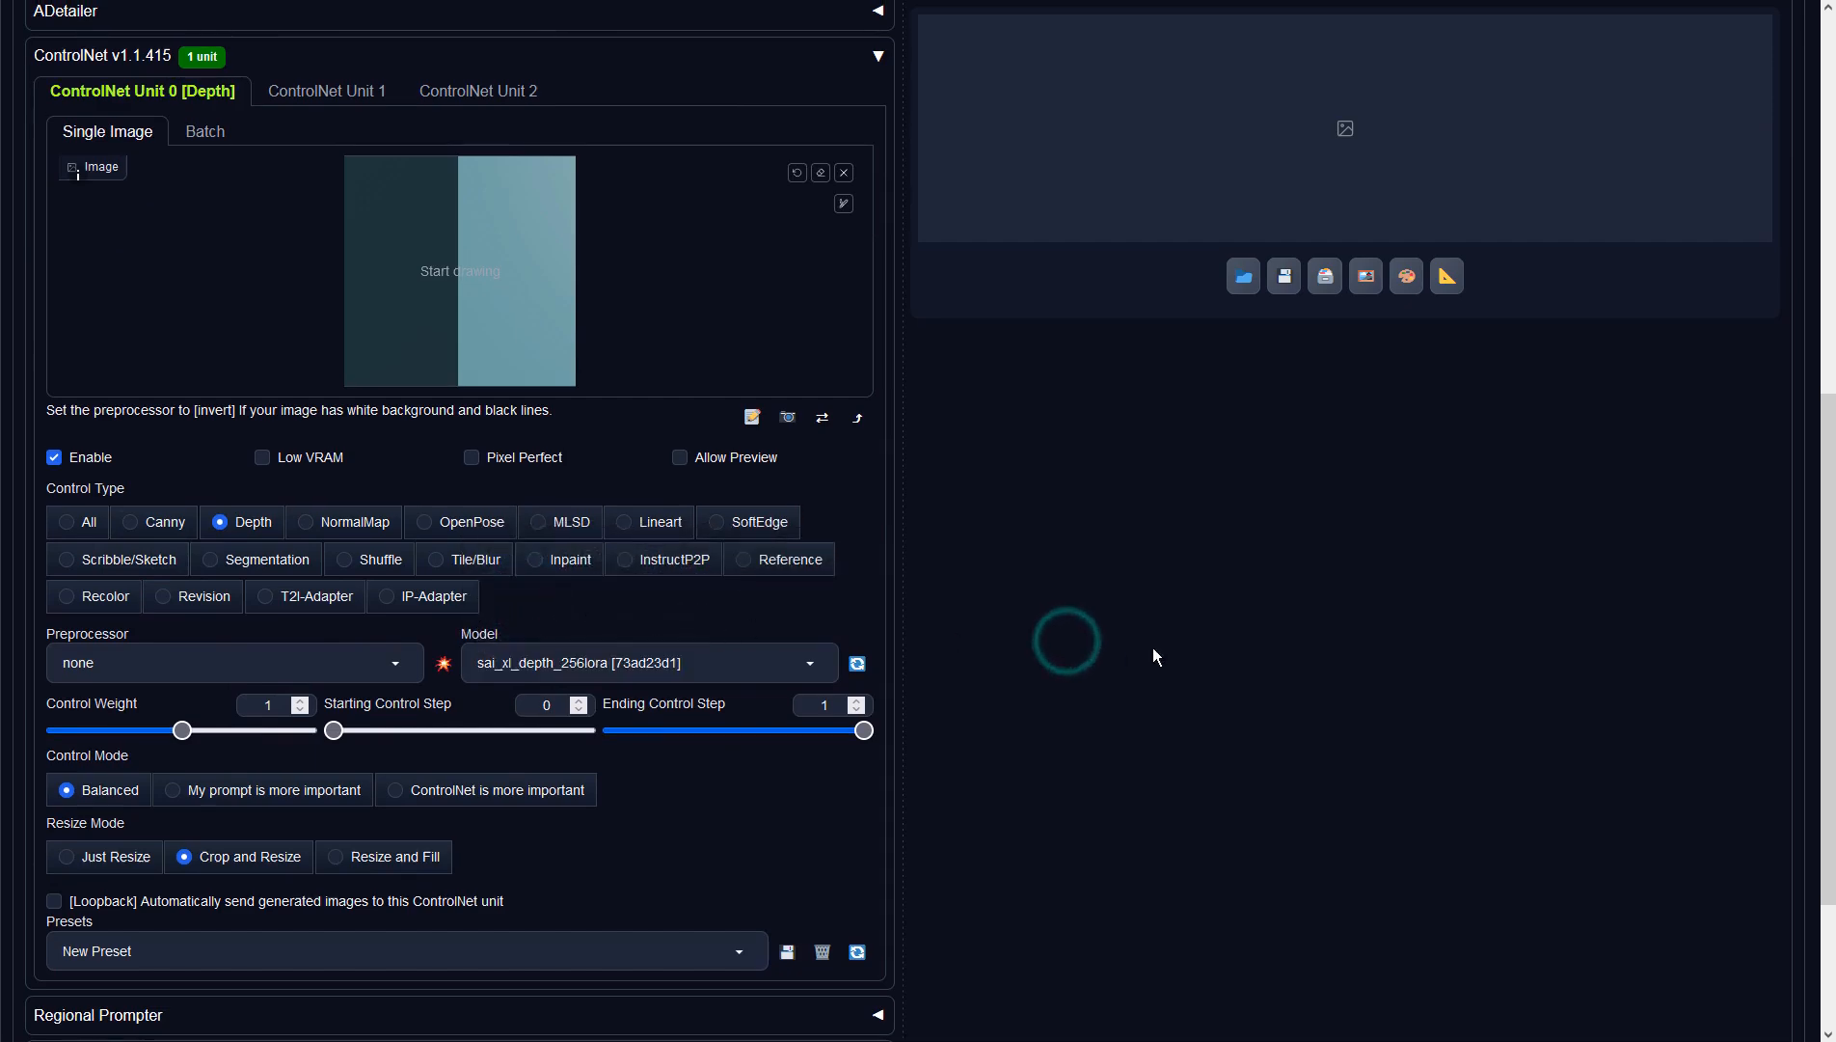
Generate the chandelier image from the current prompt and inspect the result at full size.
{"action": "scroll", "coordinate": [1152, 648], "scroll_direction": "up", "scroll_amount": 7}
{"action": "left_click", "coordinate": [1645, 182]}
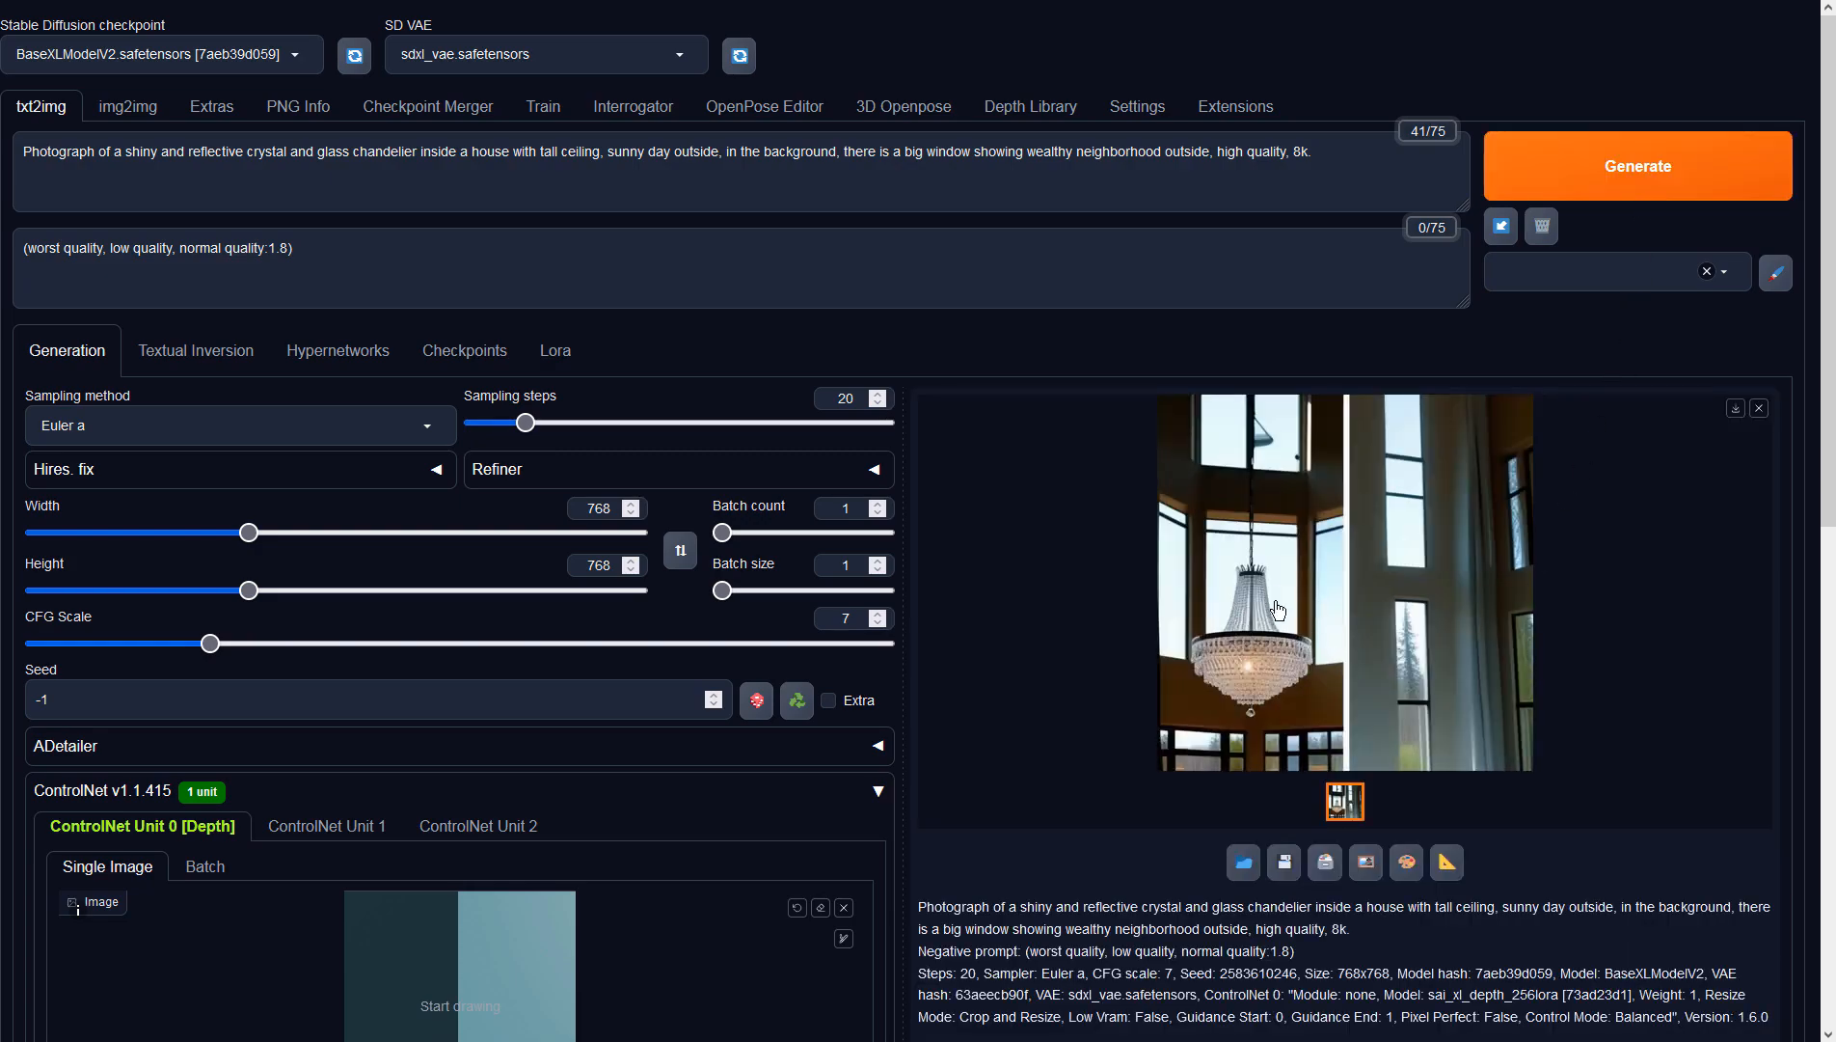
{"action": "left_click", "coordinate": [1318, 597]}
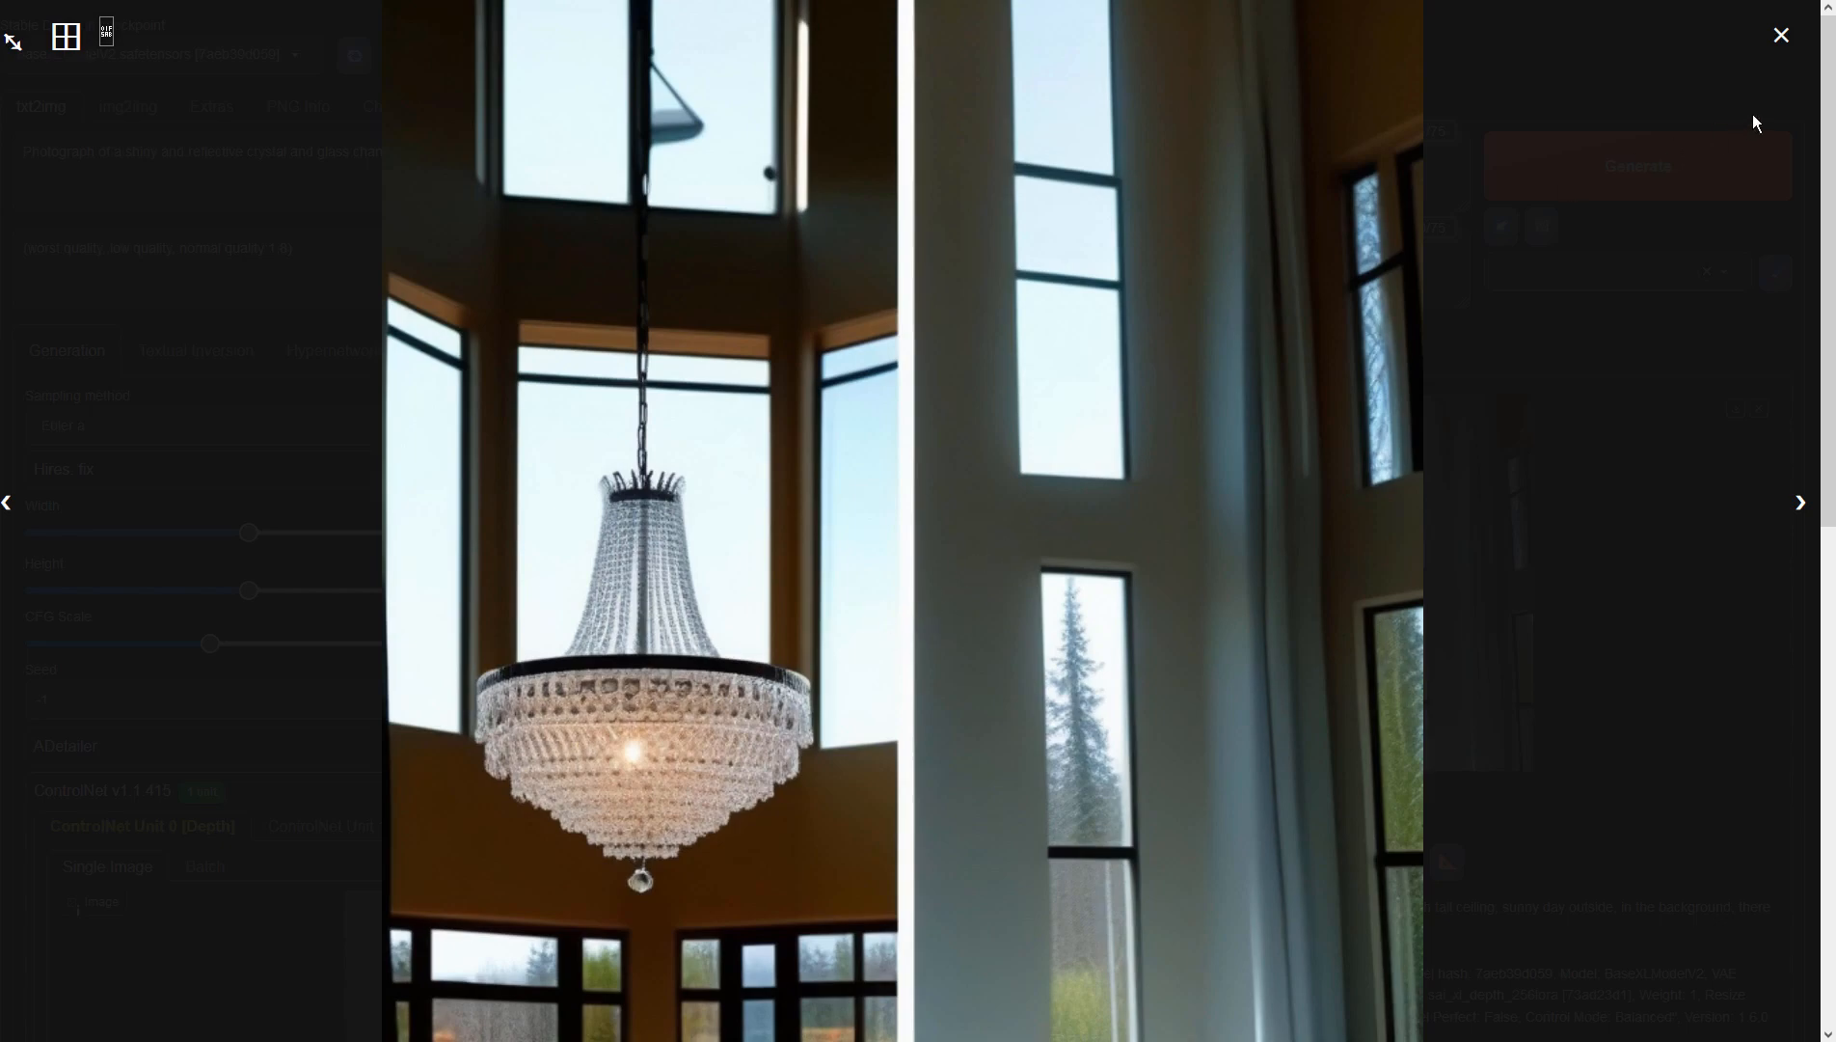
{"action": "left_click", "coordinate": [1784, 35]}
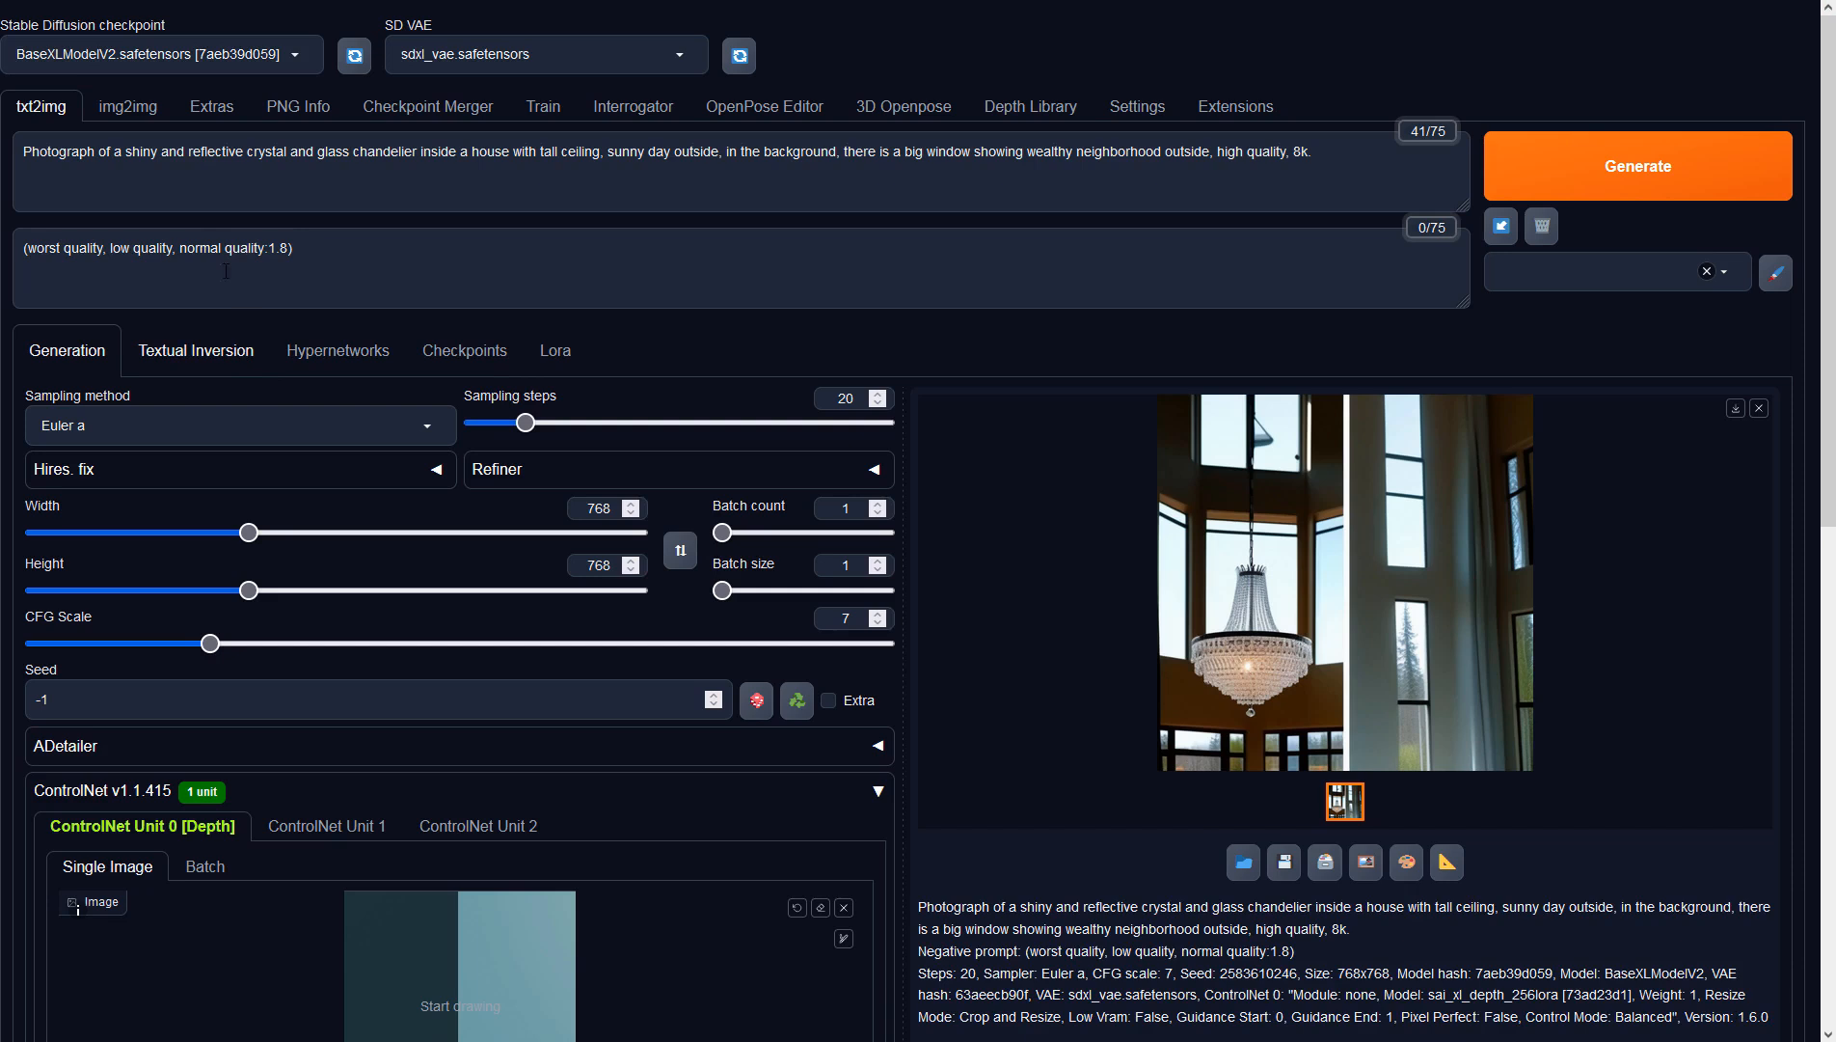
Insert "(chandelier is located in the middle of the screen:1.5)" before "sunny day outside" in the prompt.
{"action": "left_click", "coordinate": [610, 154]}
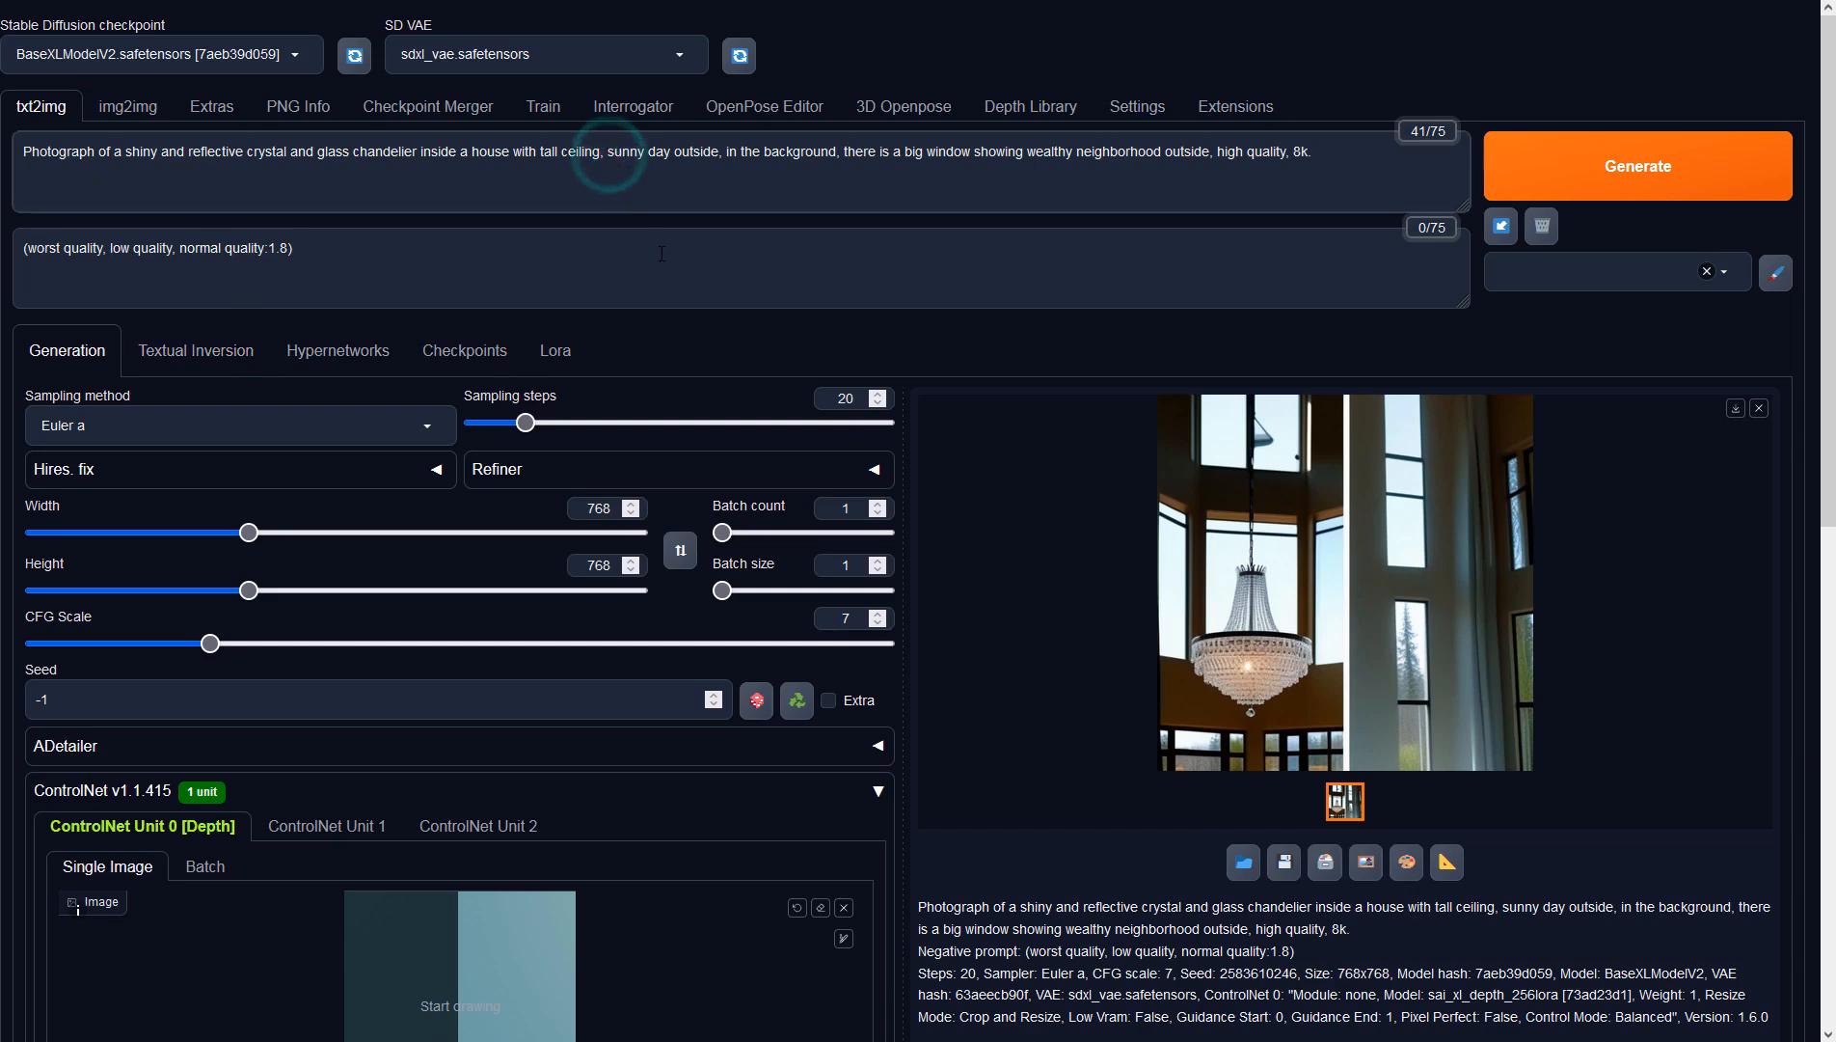
{"action": "type", "text": "("}
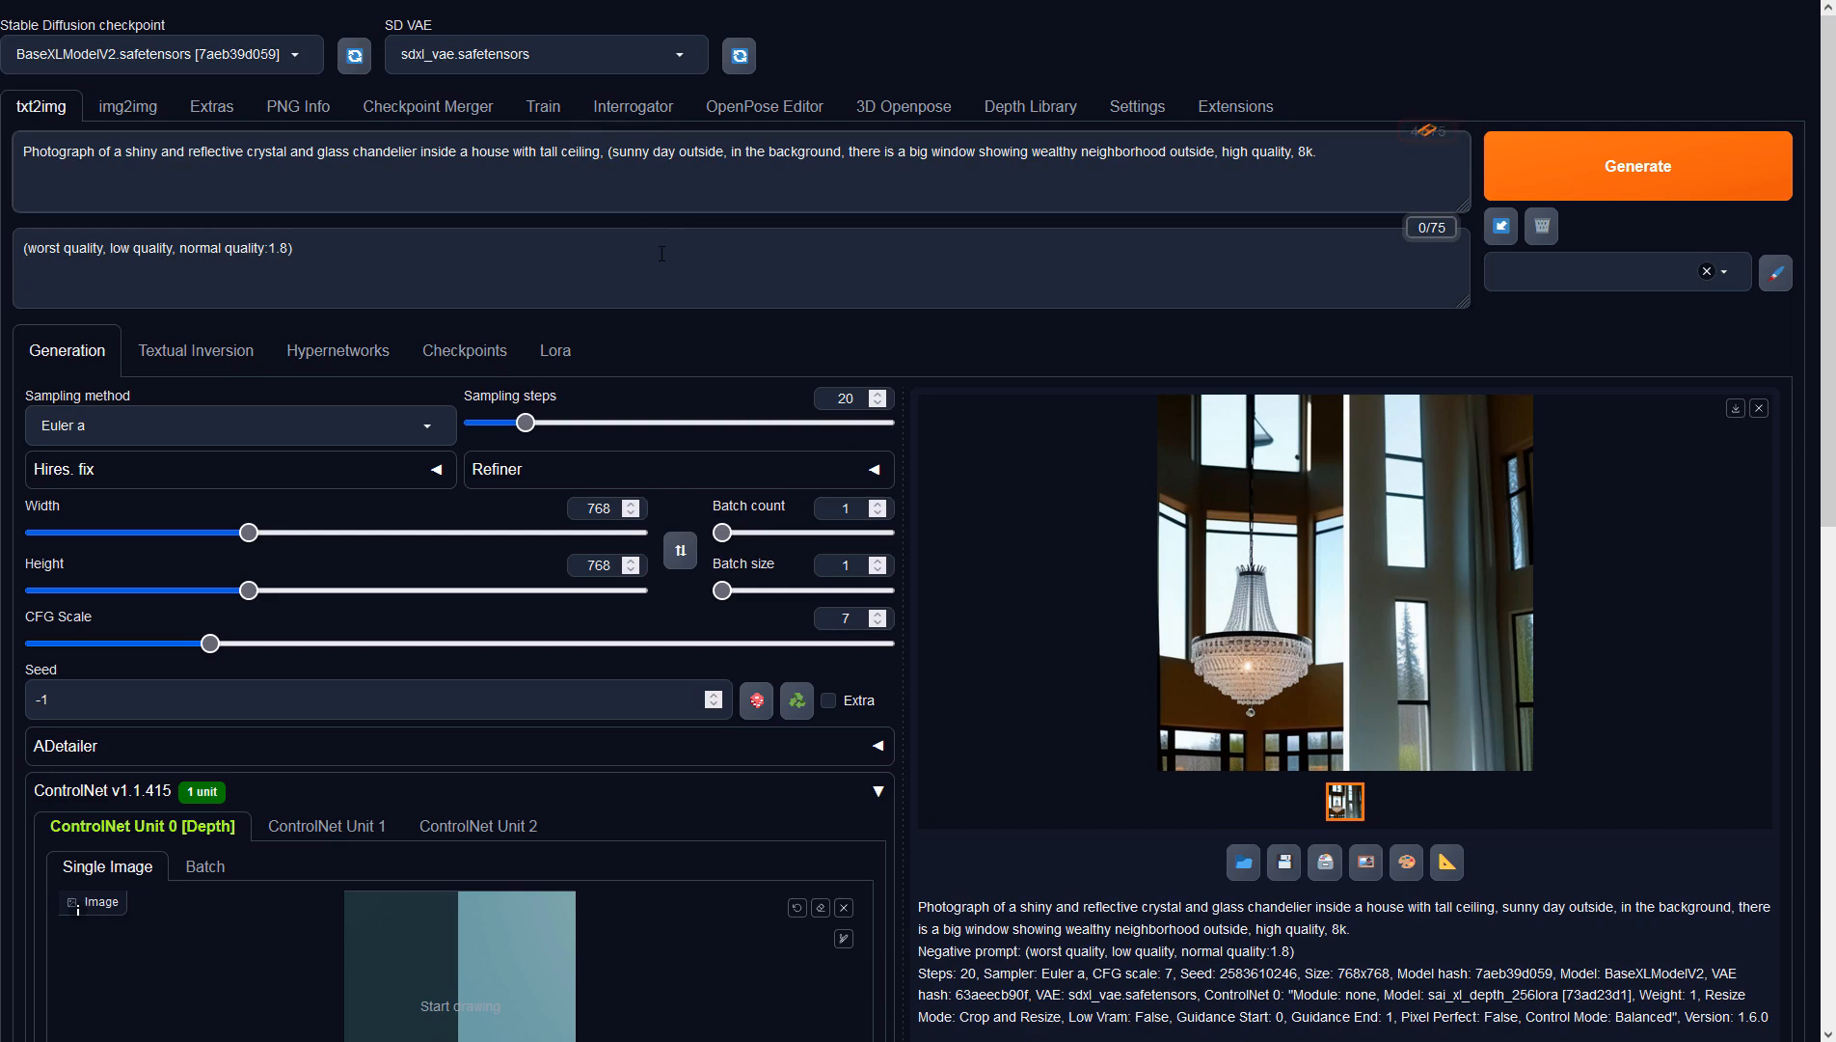
{"action": "type", "text": "chandelier is "}
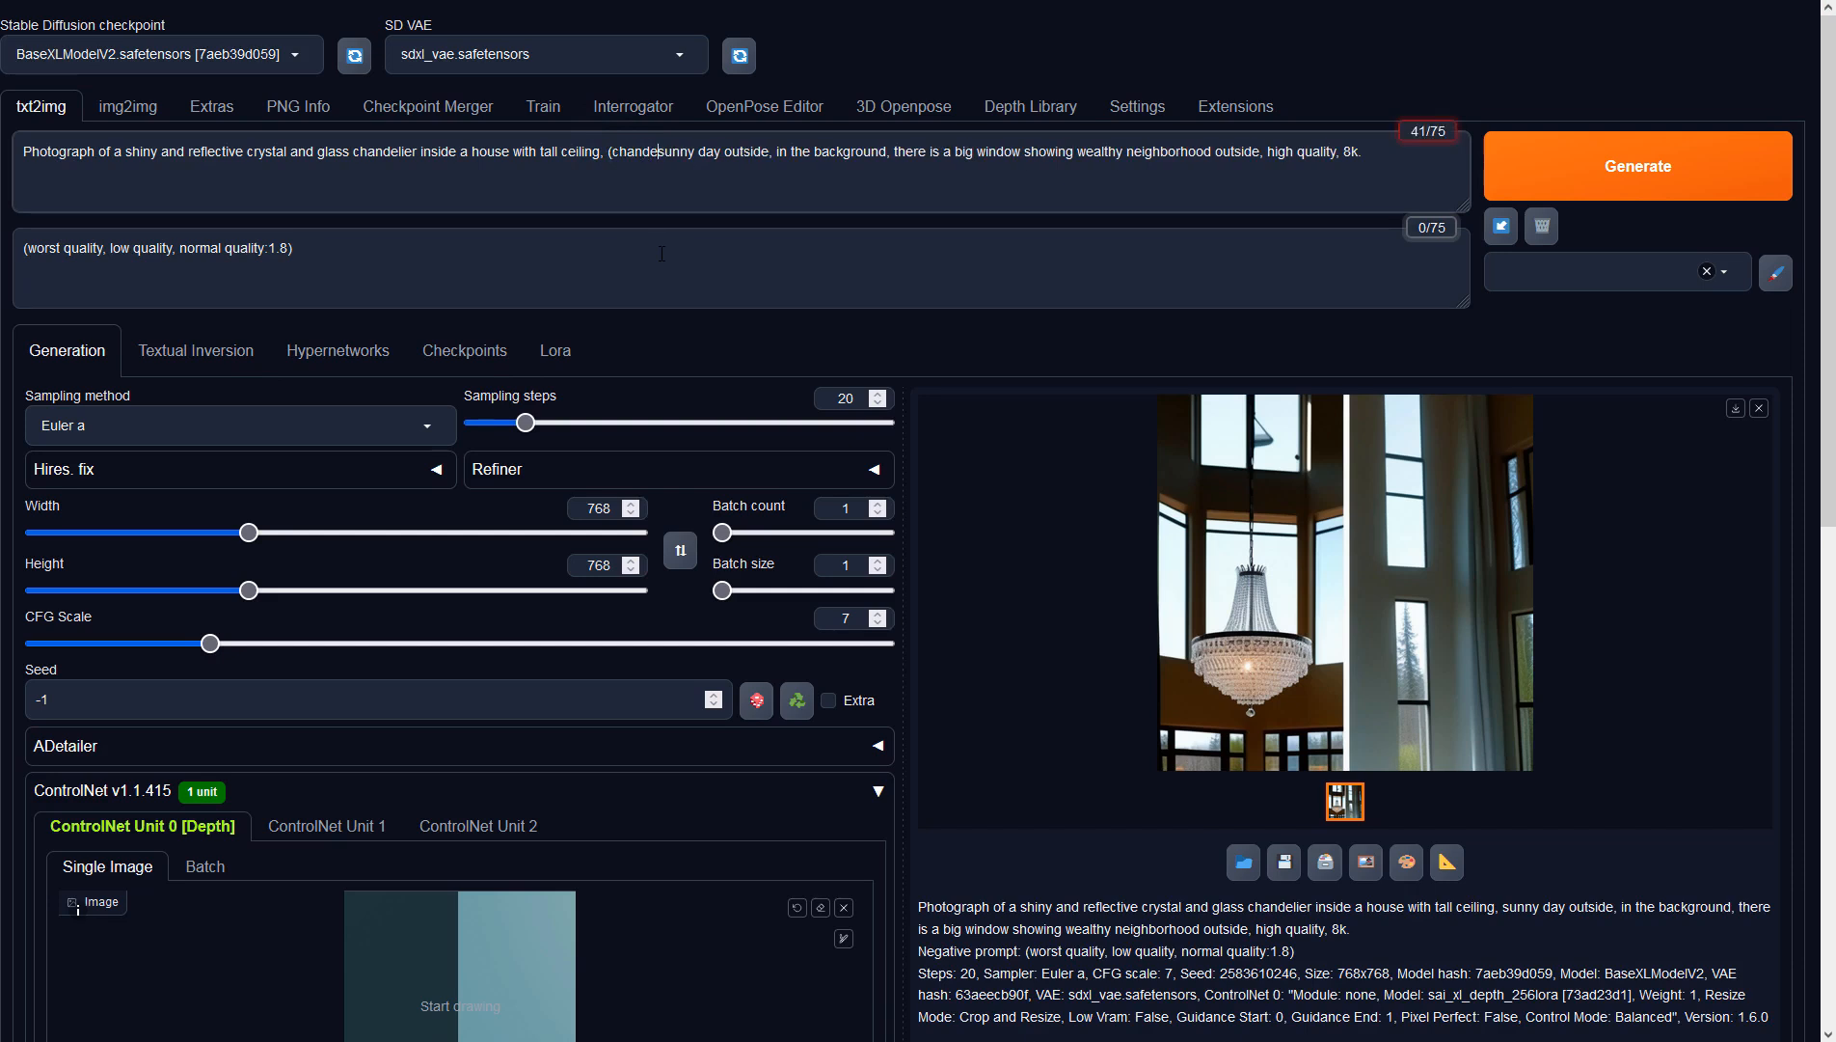
{"action": "type", "text": "s s"}
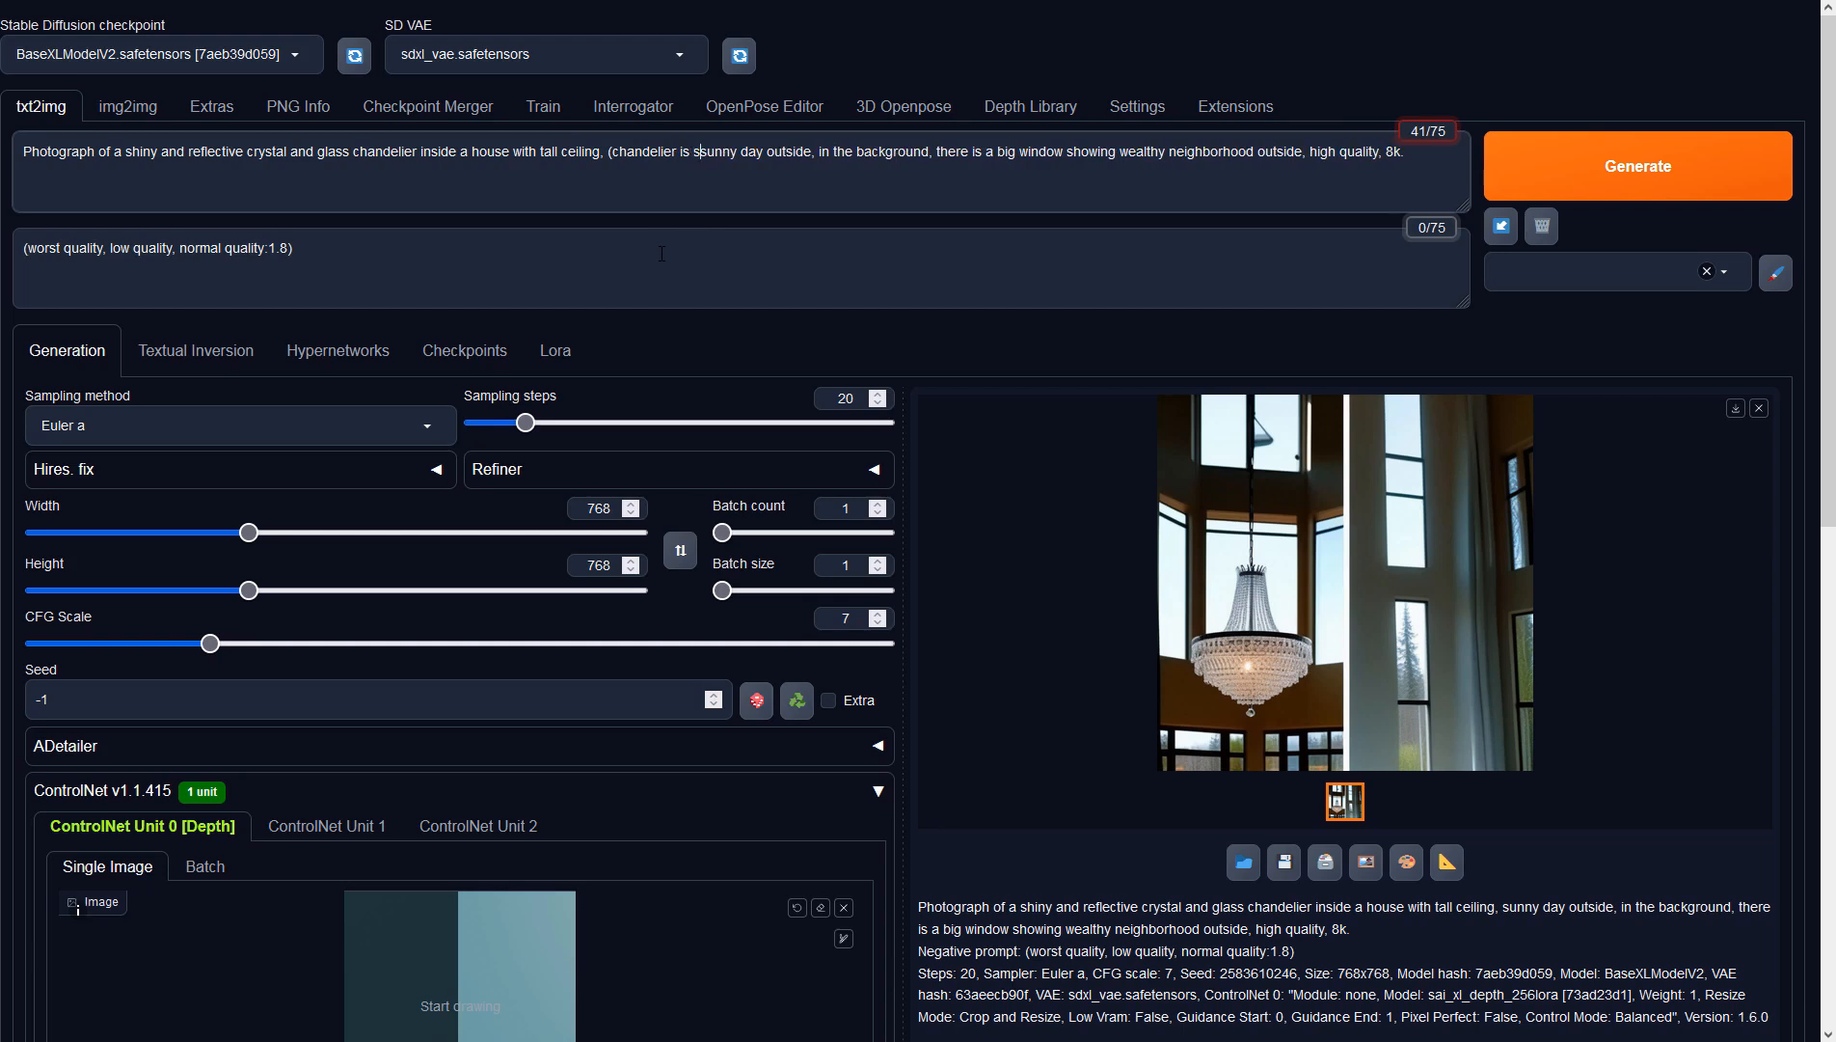
{"action": "key", "text": "BackSpace"}
{"action": "type", "text": "located in"}
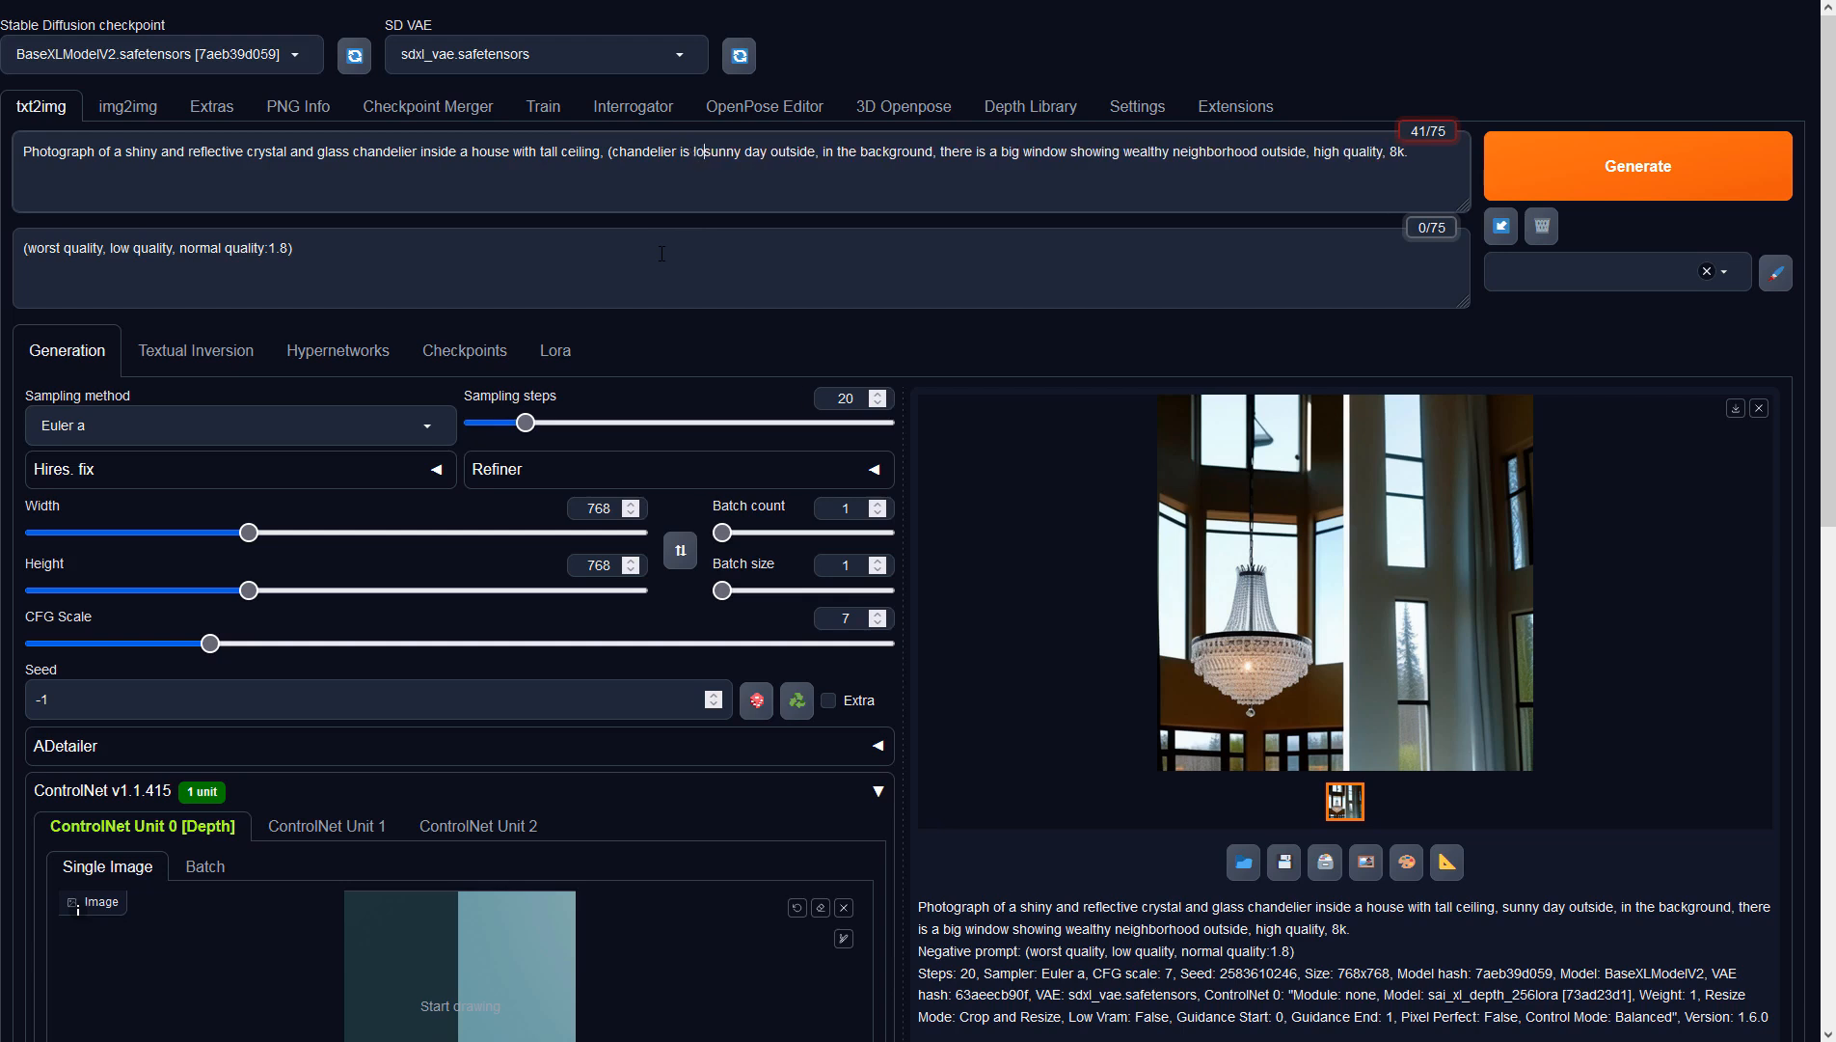
{"action": "type", "text": " the middle of the scr"}
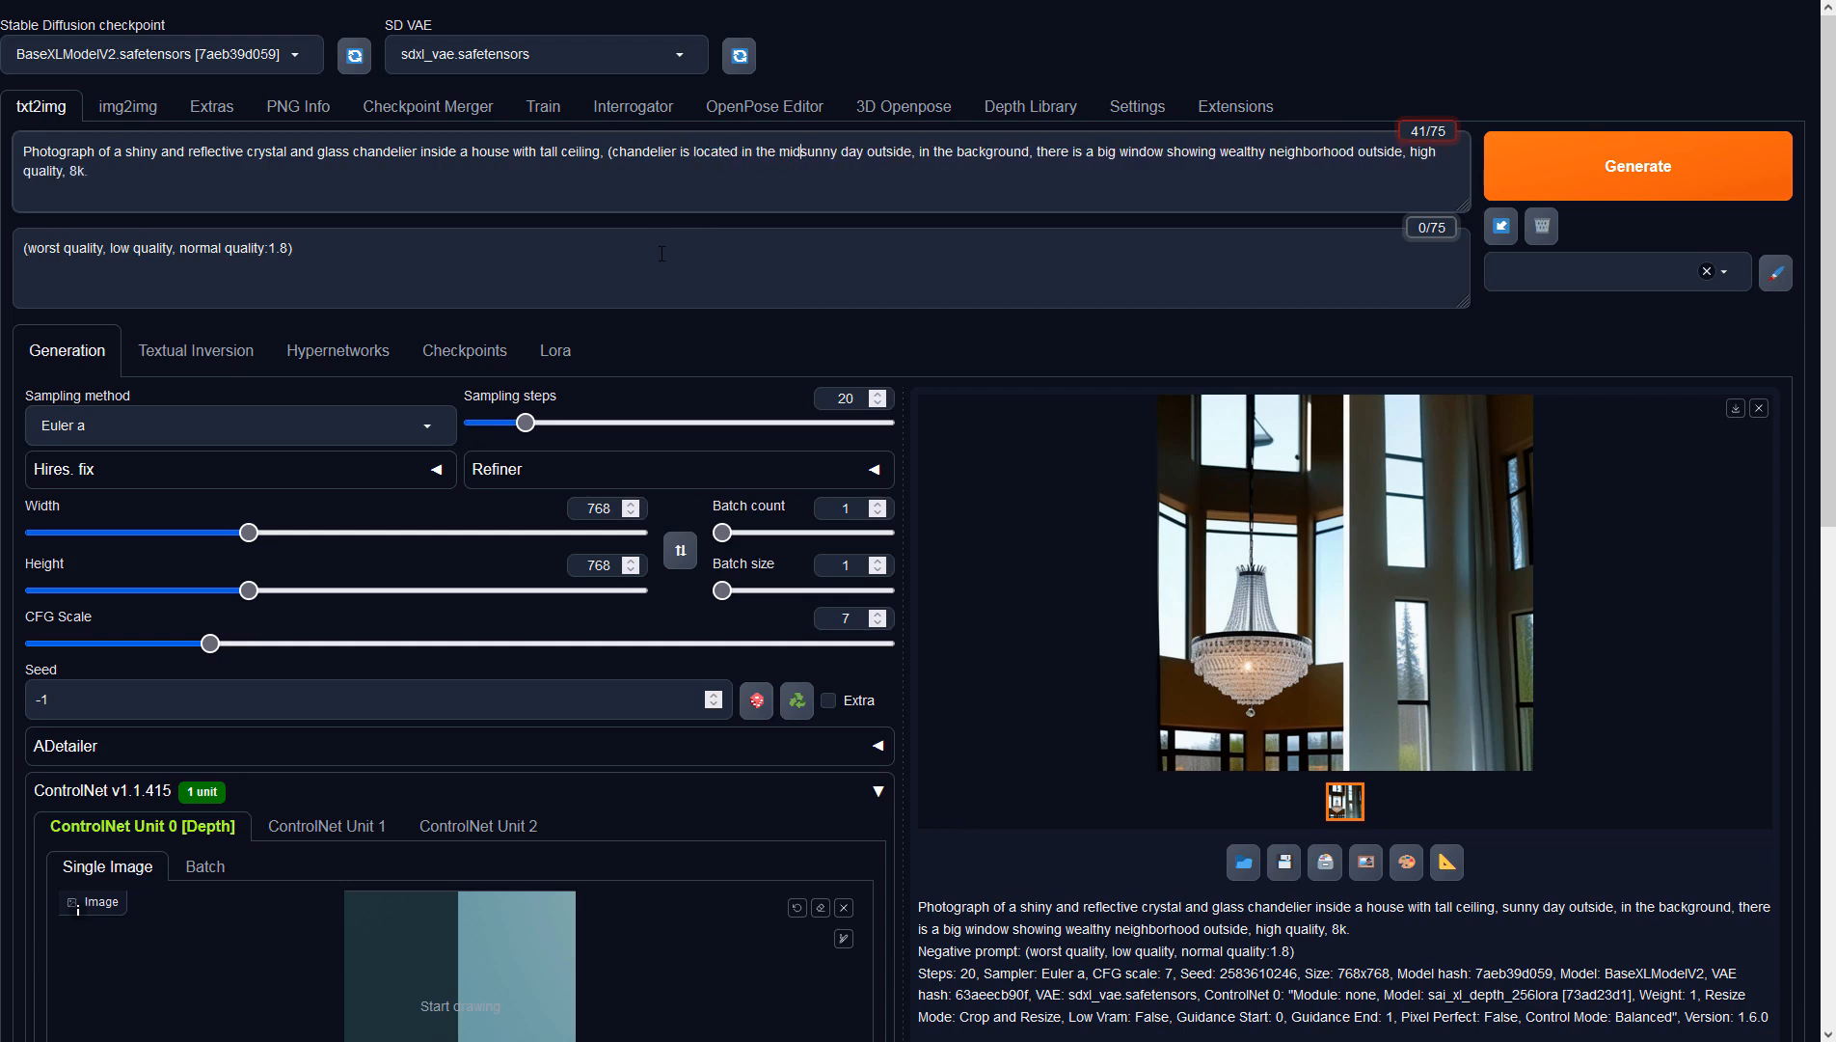
{"action": "type", "text": "een"}
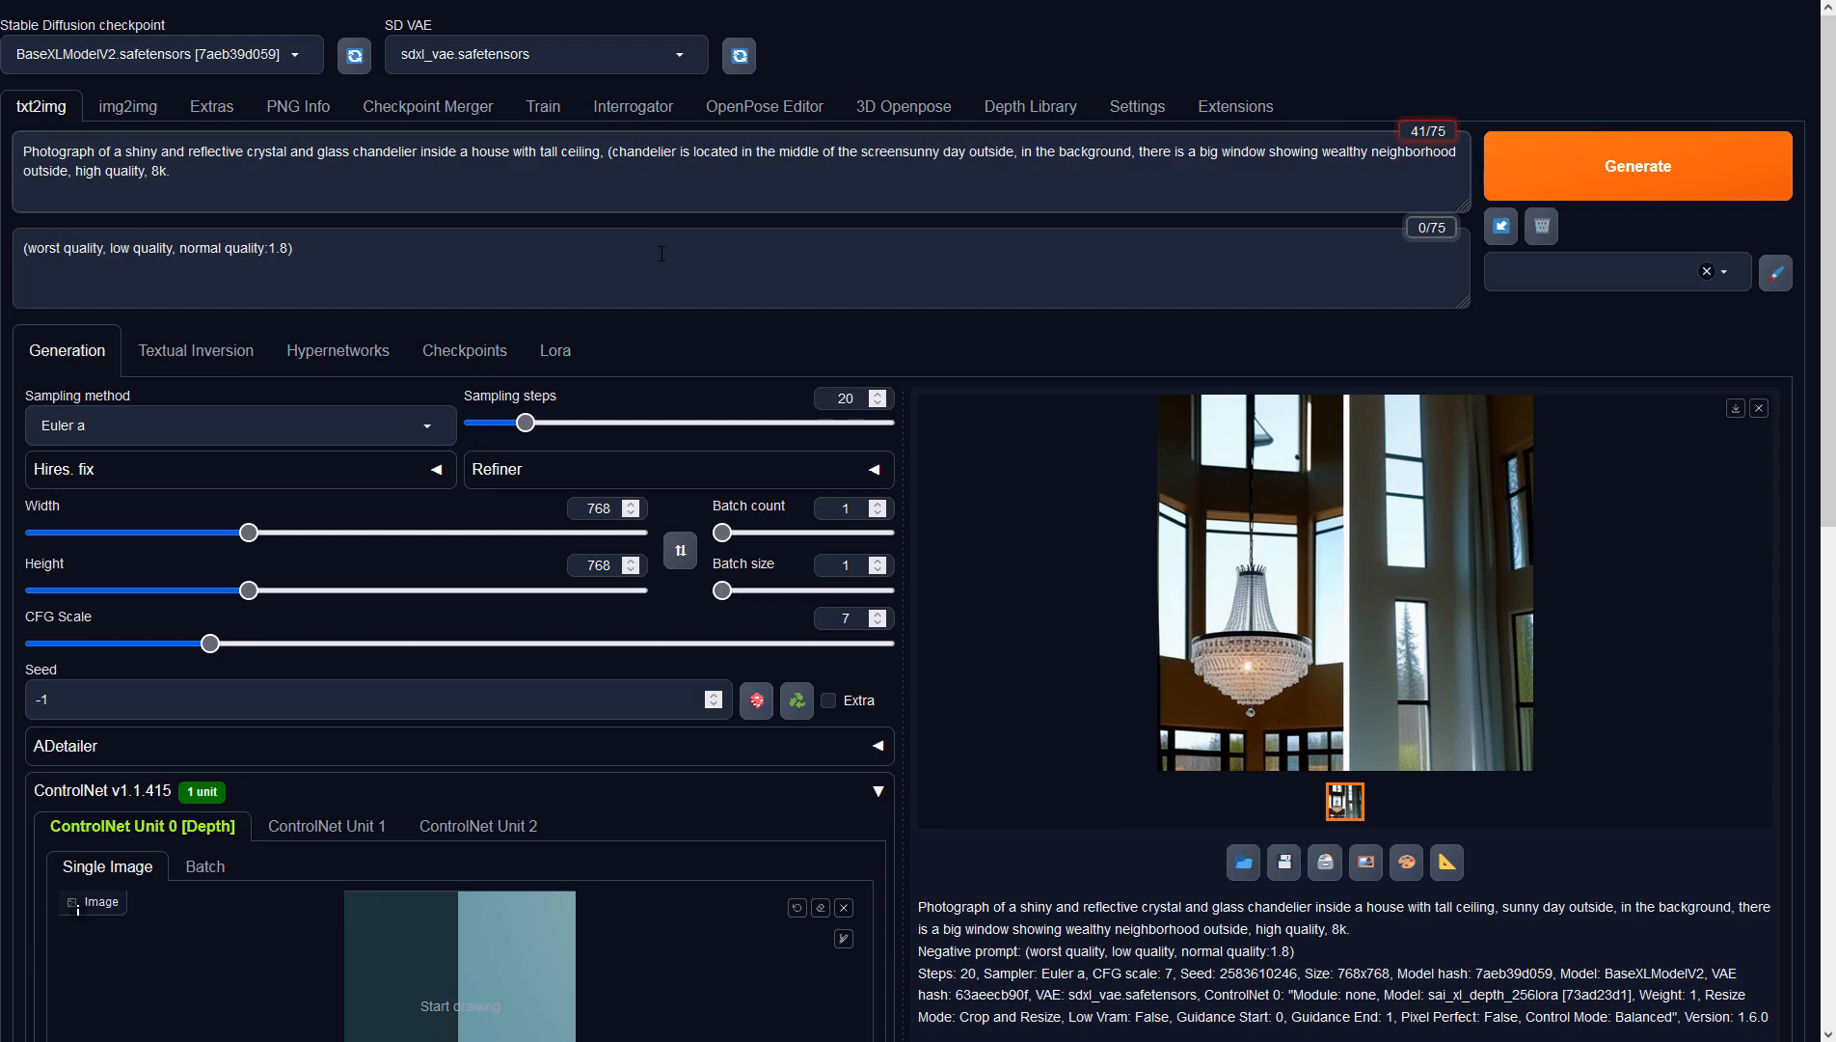
{"action": "type", "text": ":1.5"}
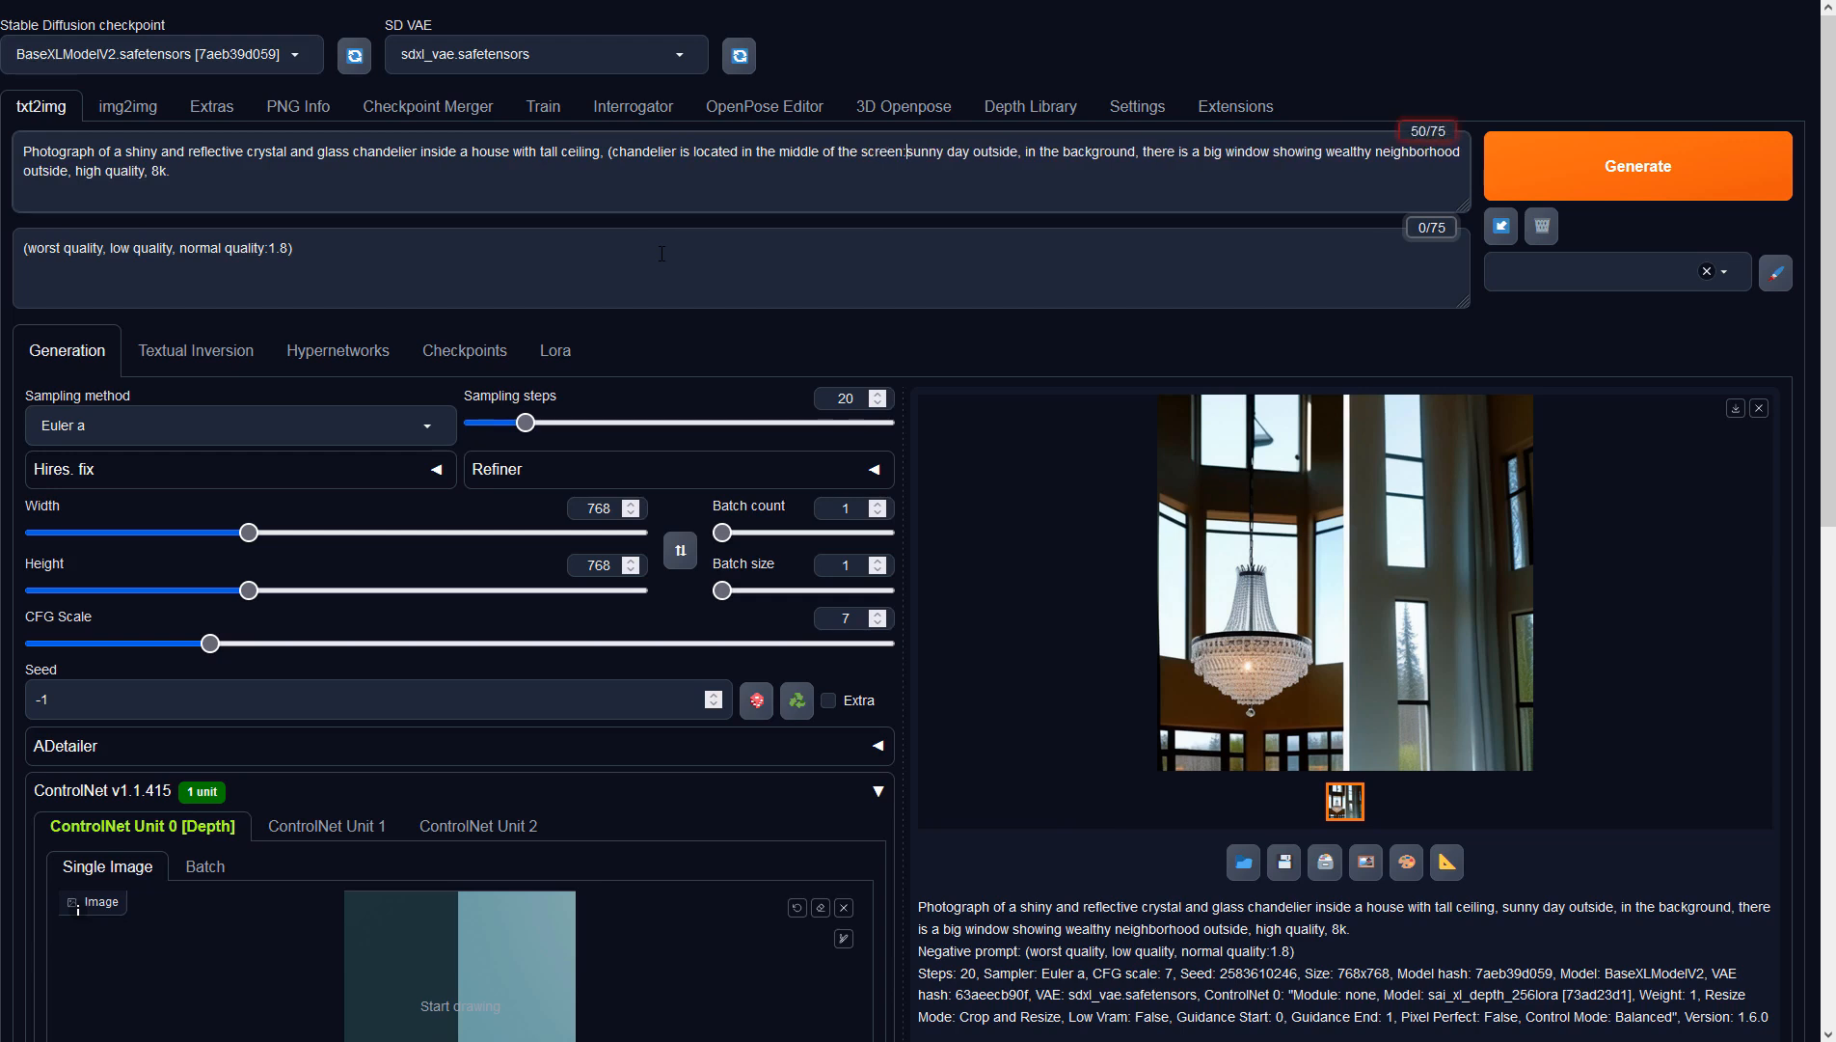
{"action": "type", "text": ")"}
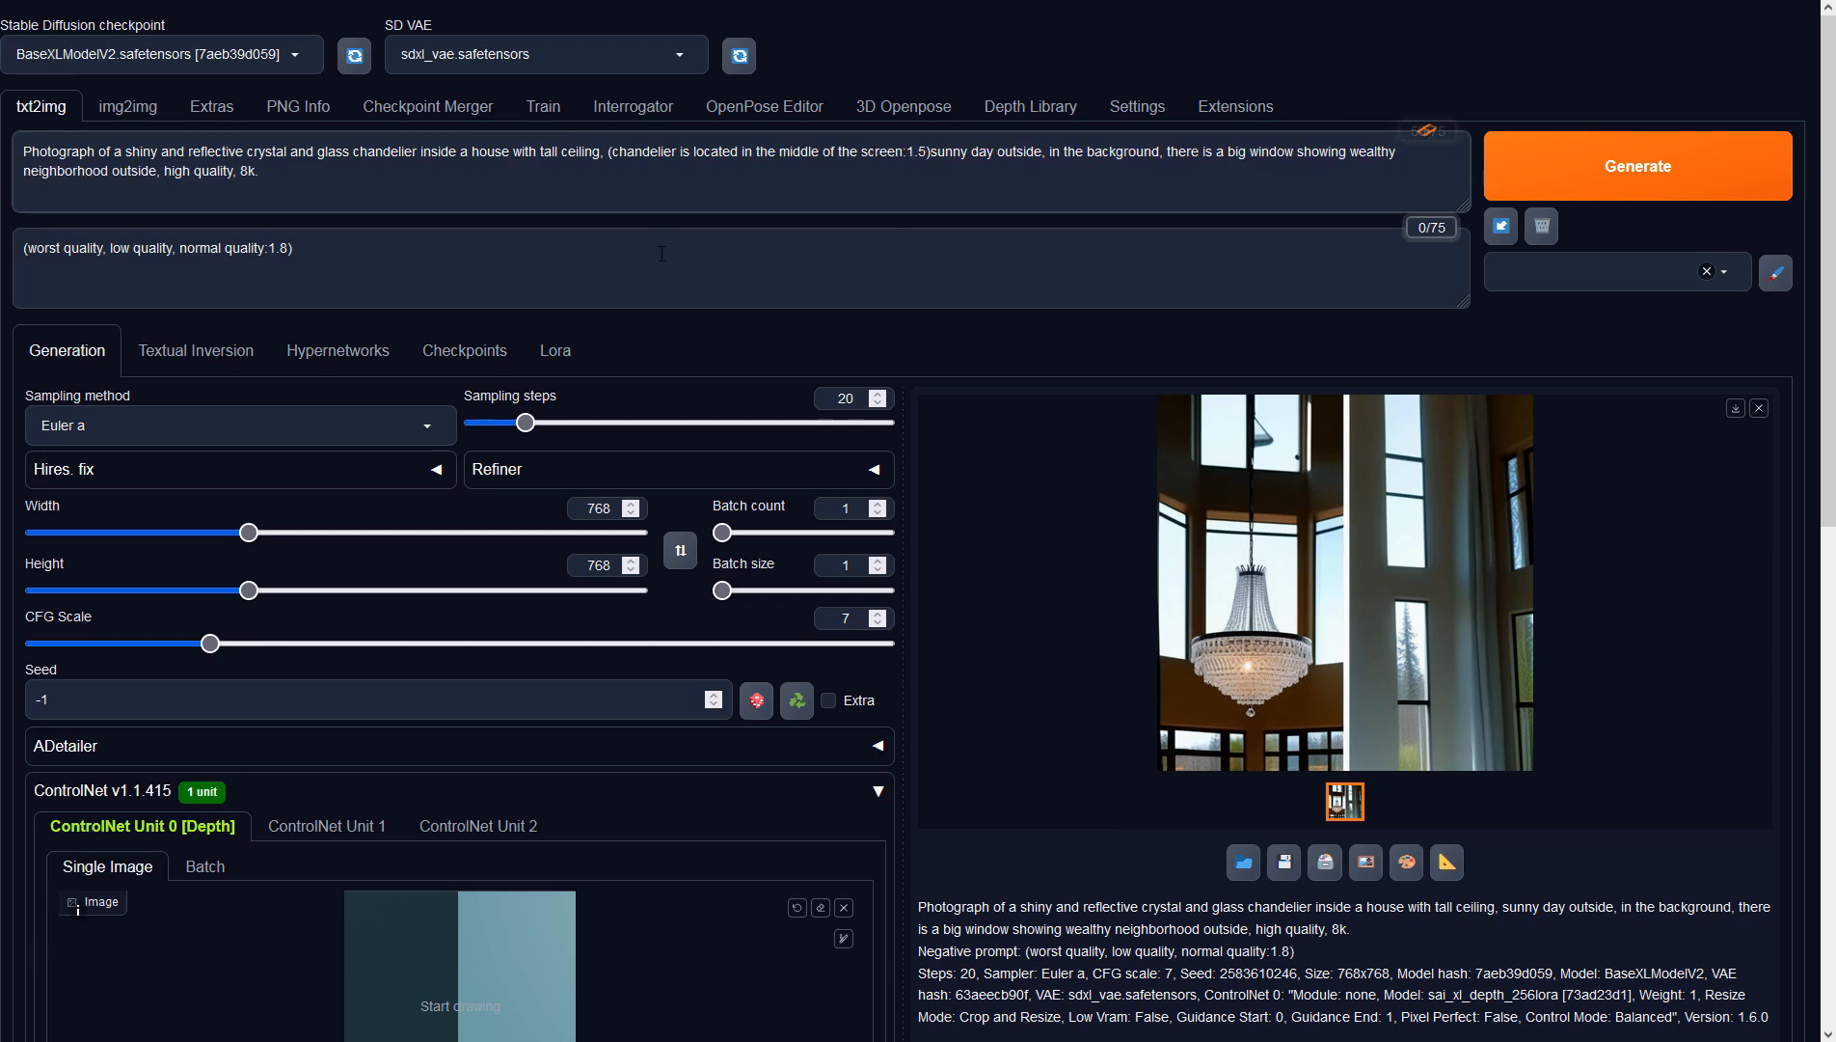
Add a comma after the weighted chandelier phrase in the prompt and set the sampling method to DPM++ 3M SDE Karras.
{"action": "type", "text": ","}
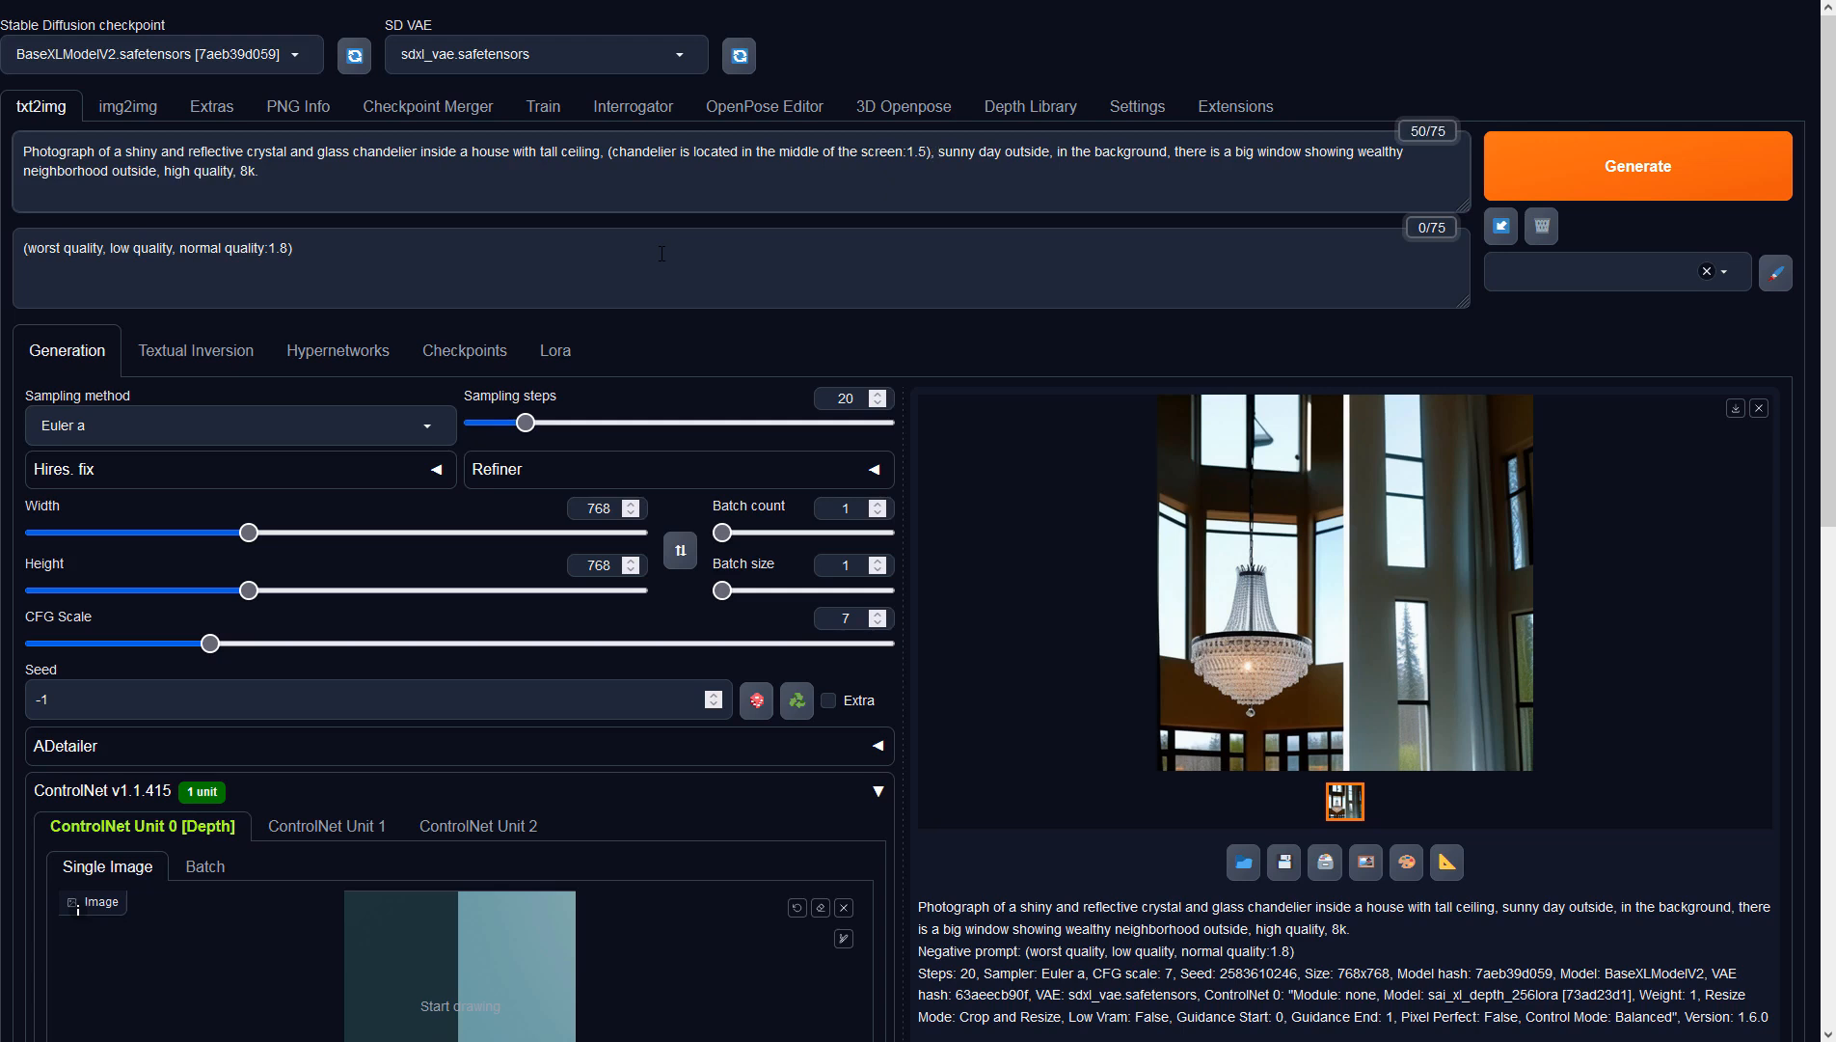
{"action": "left_click", "coordinate": [404, 421]}
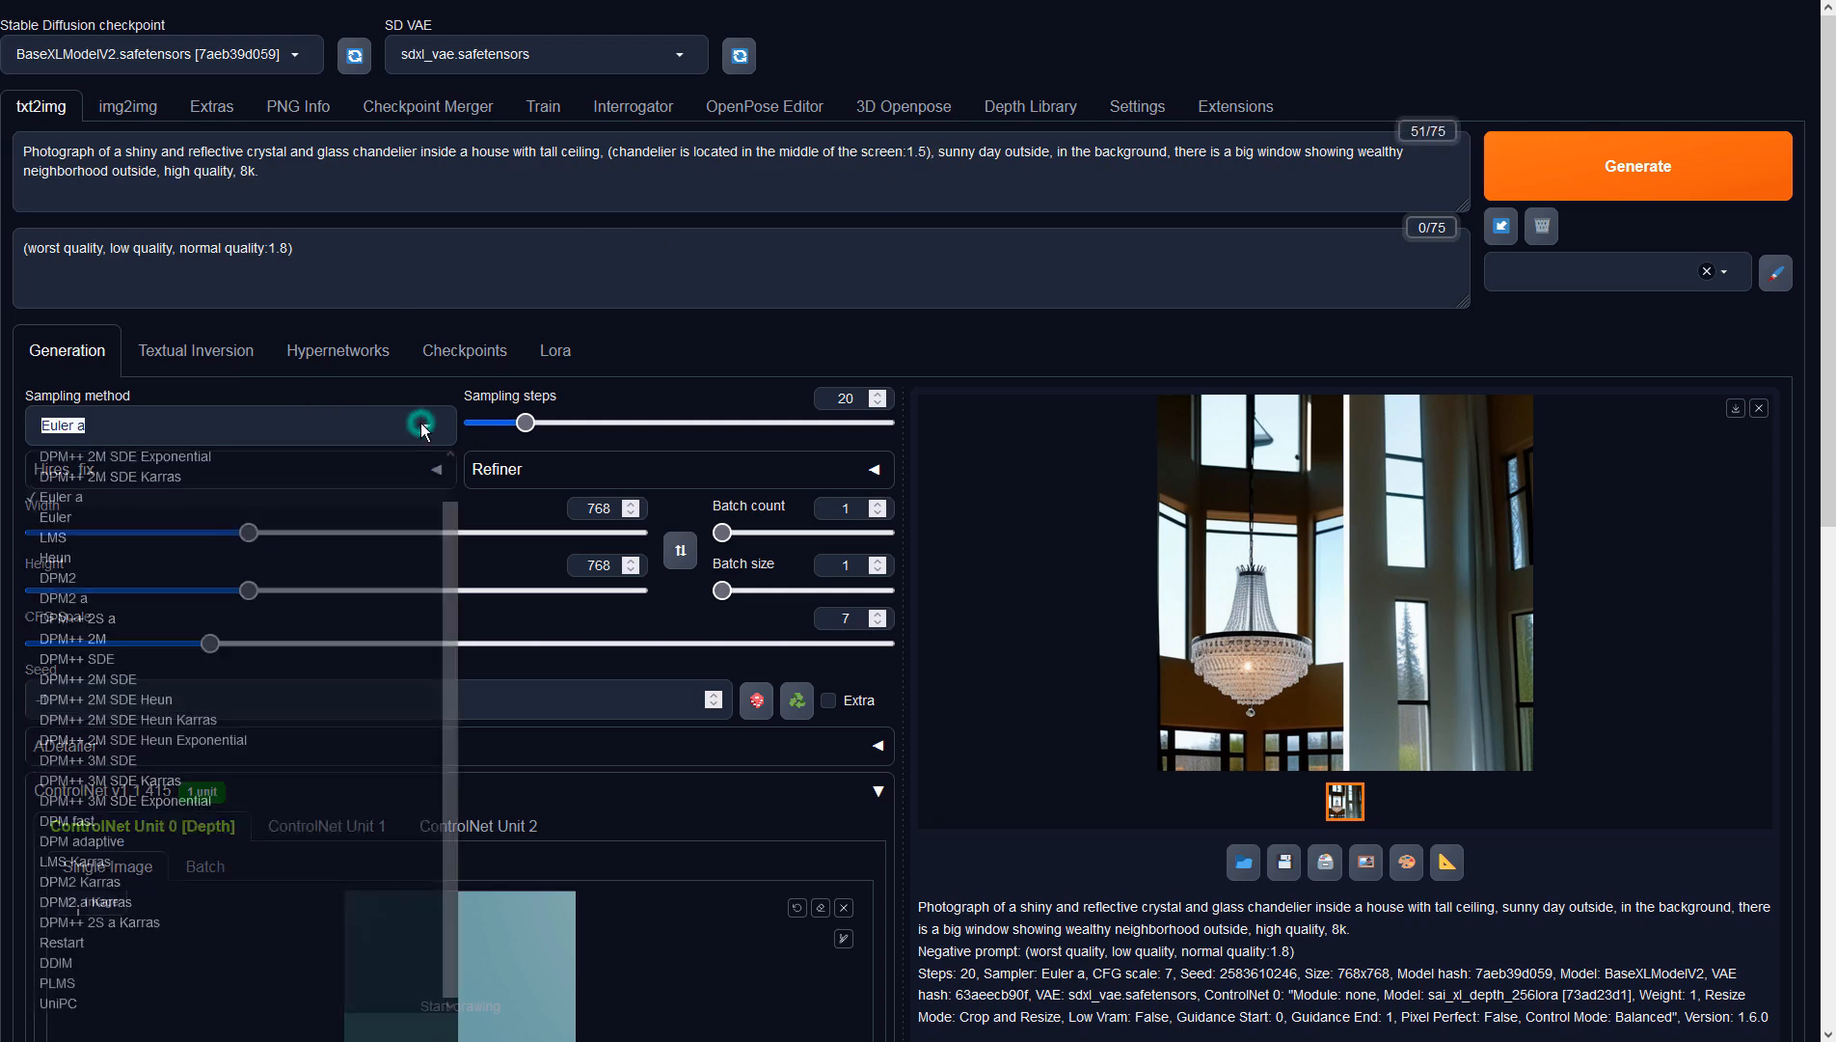
{"action": "left_click", "coordinate": [144, 778]}
Generate an image with the new sampler and inspect the result at full size.
{"action": "left_click", "coordinate": [1576, 178]}
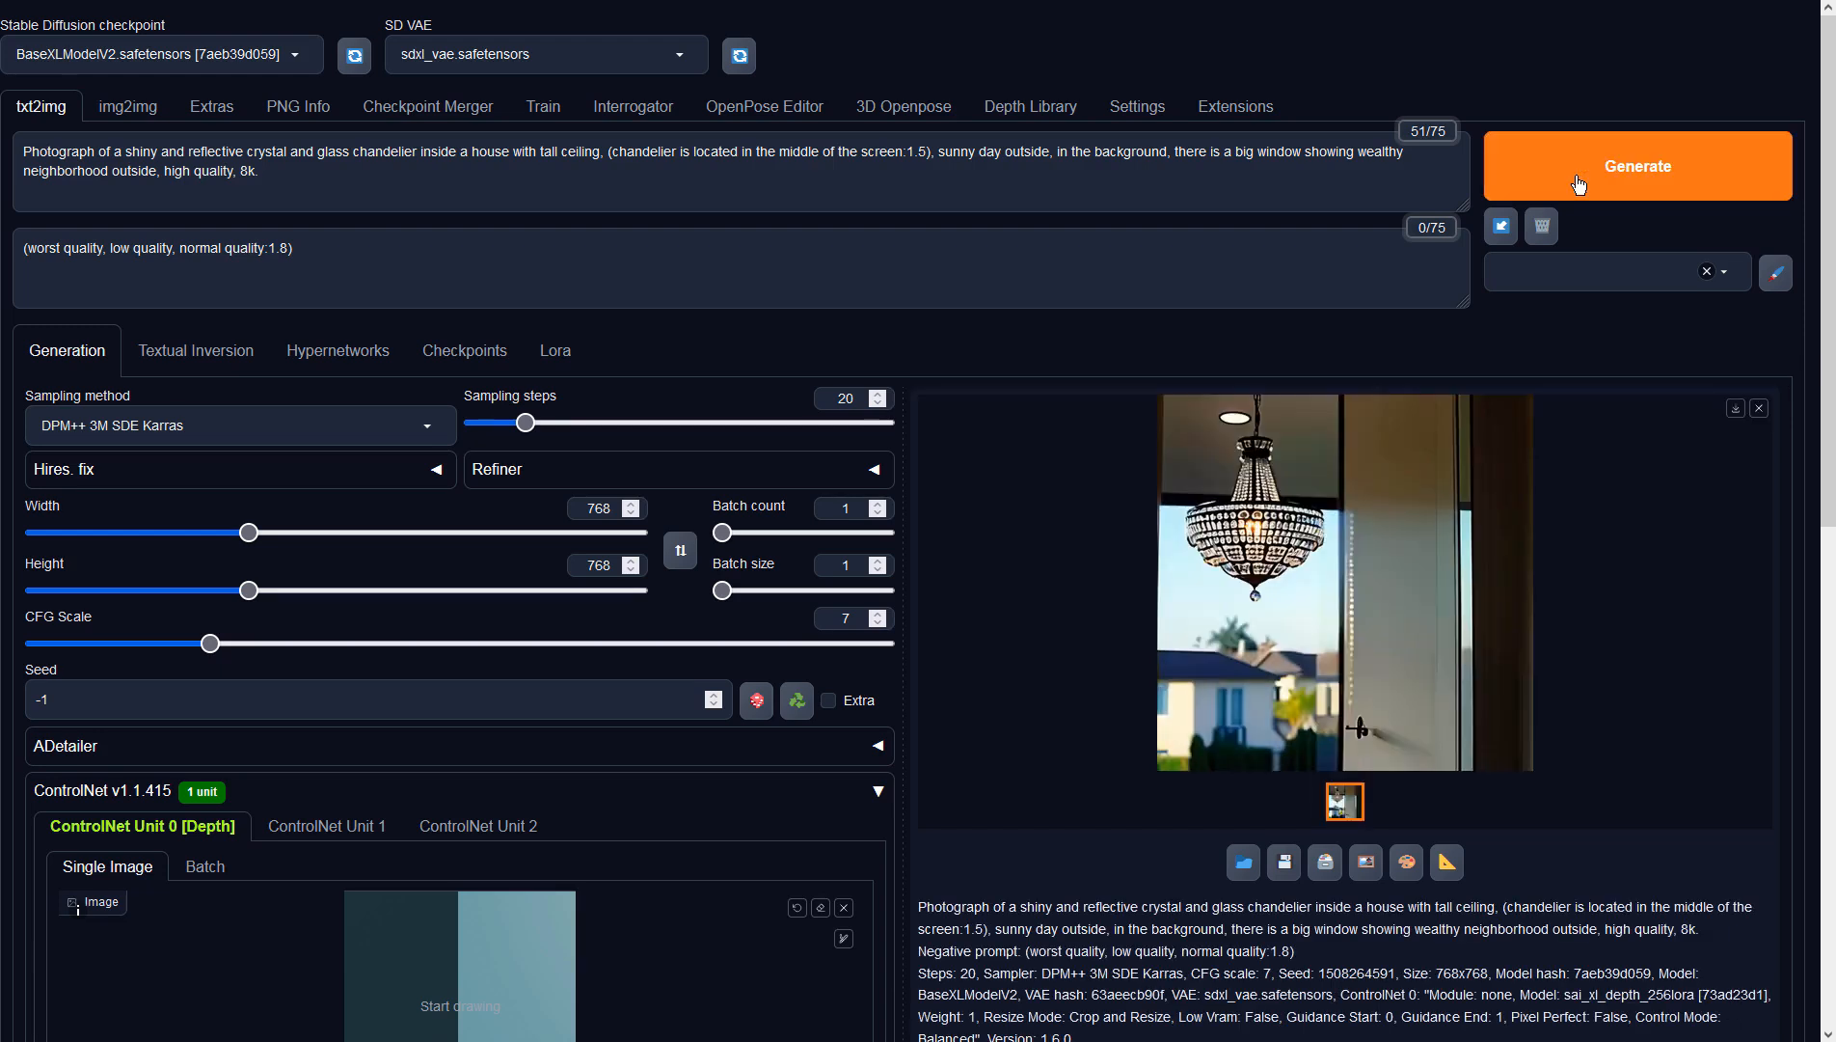
{"action": "left_click", "coordinate": [1383, 485]}
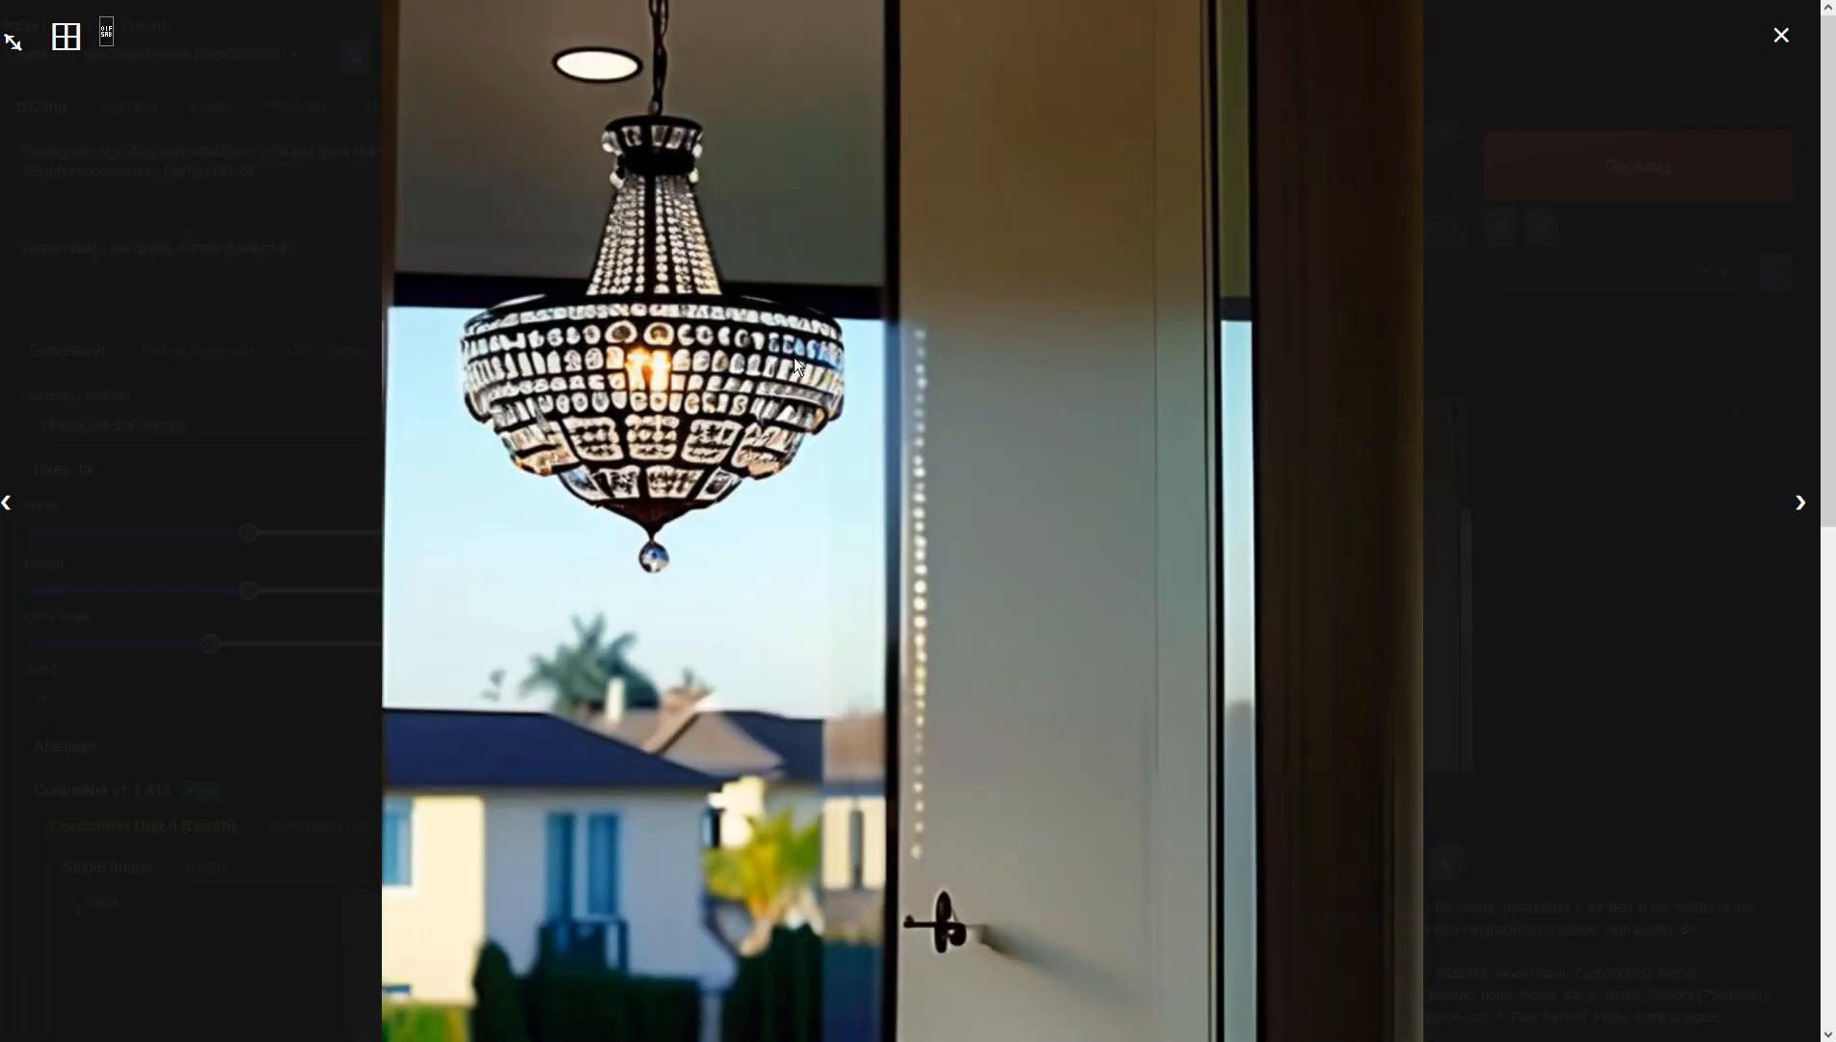
{"action": "left_click", "coordinate": [1706, 466]}
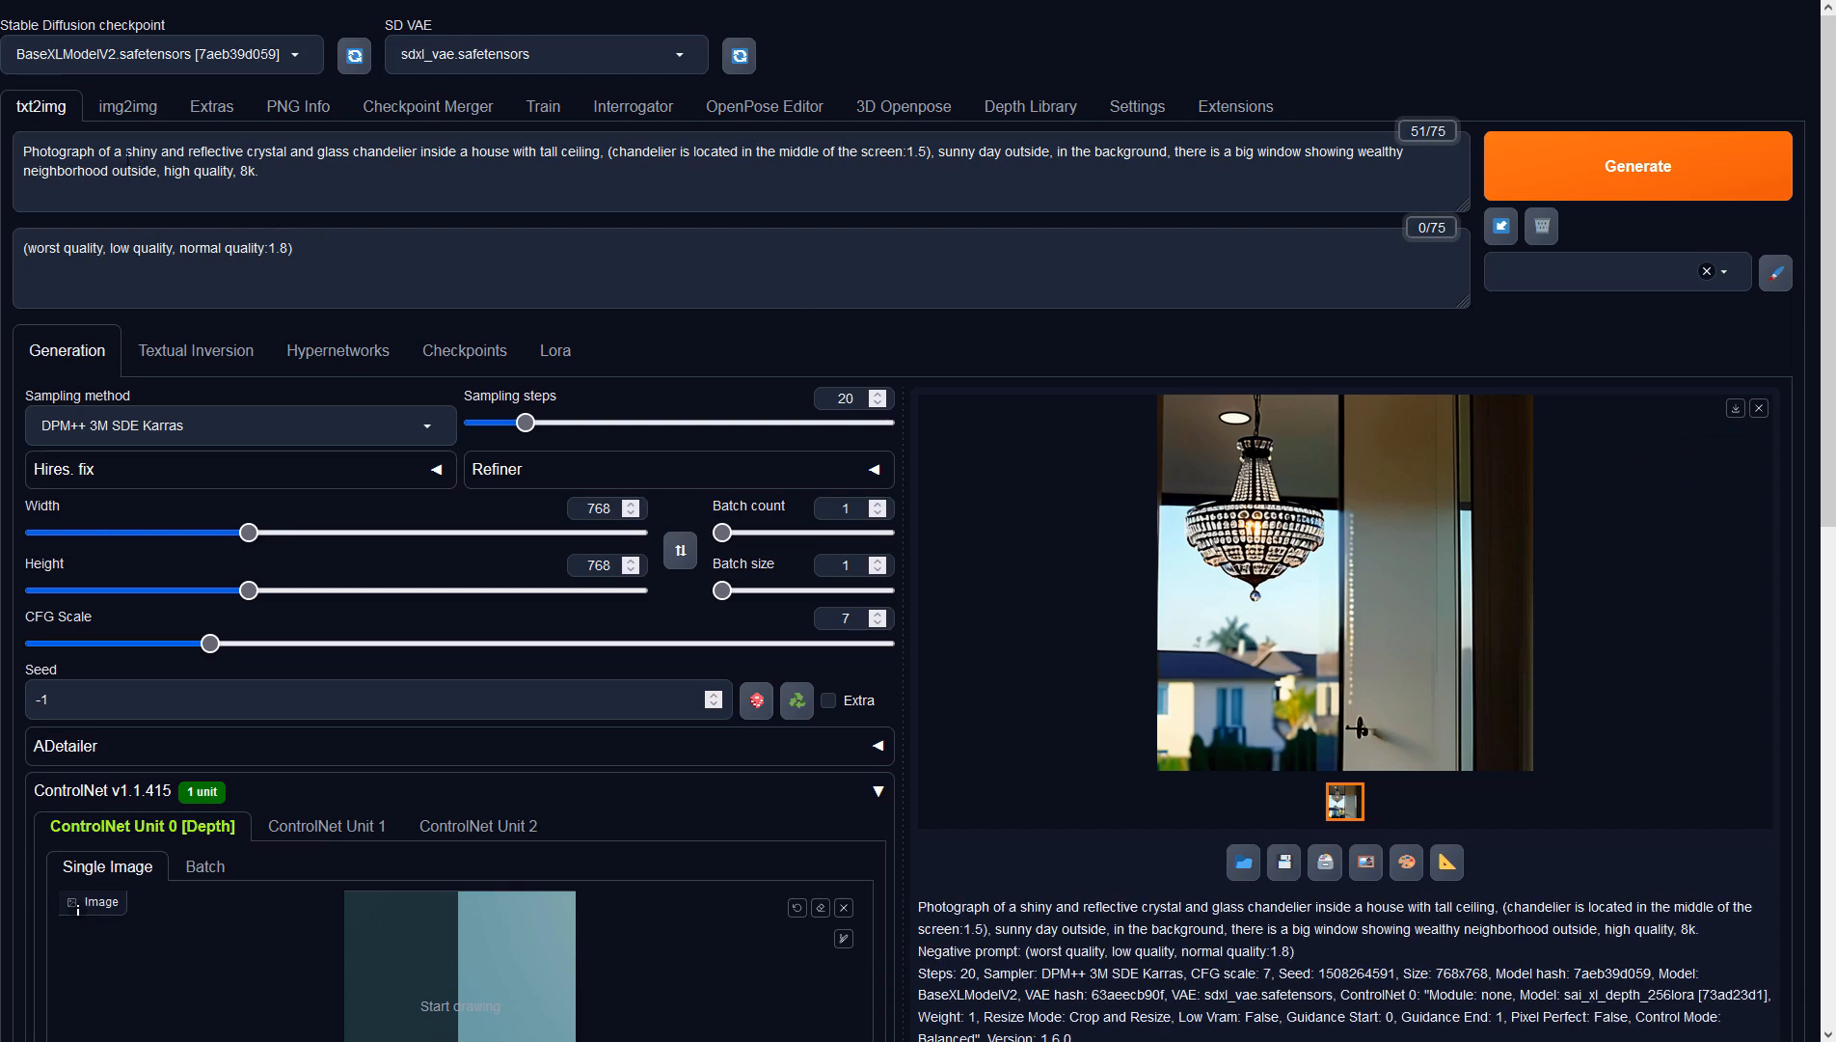
Remove "Photograph of a shiny and reflective" from the start of the prompt so that it begins with "Crystal".
{"action": "left_click_drag", "start_coordinate": [132, 151], "coordinate": [23, 152]}
{"action": "type", "text": "S"}
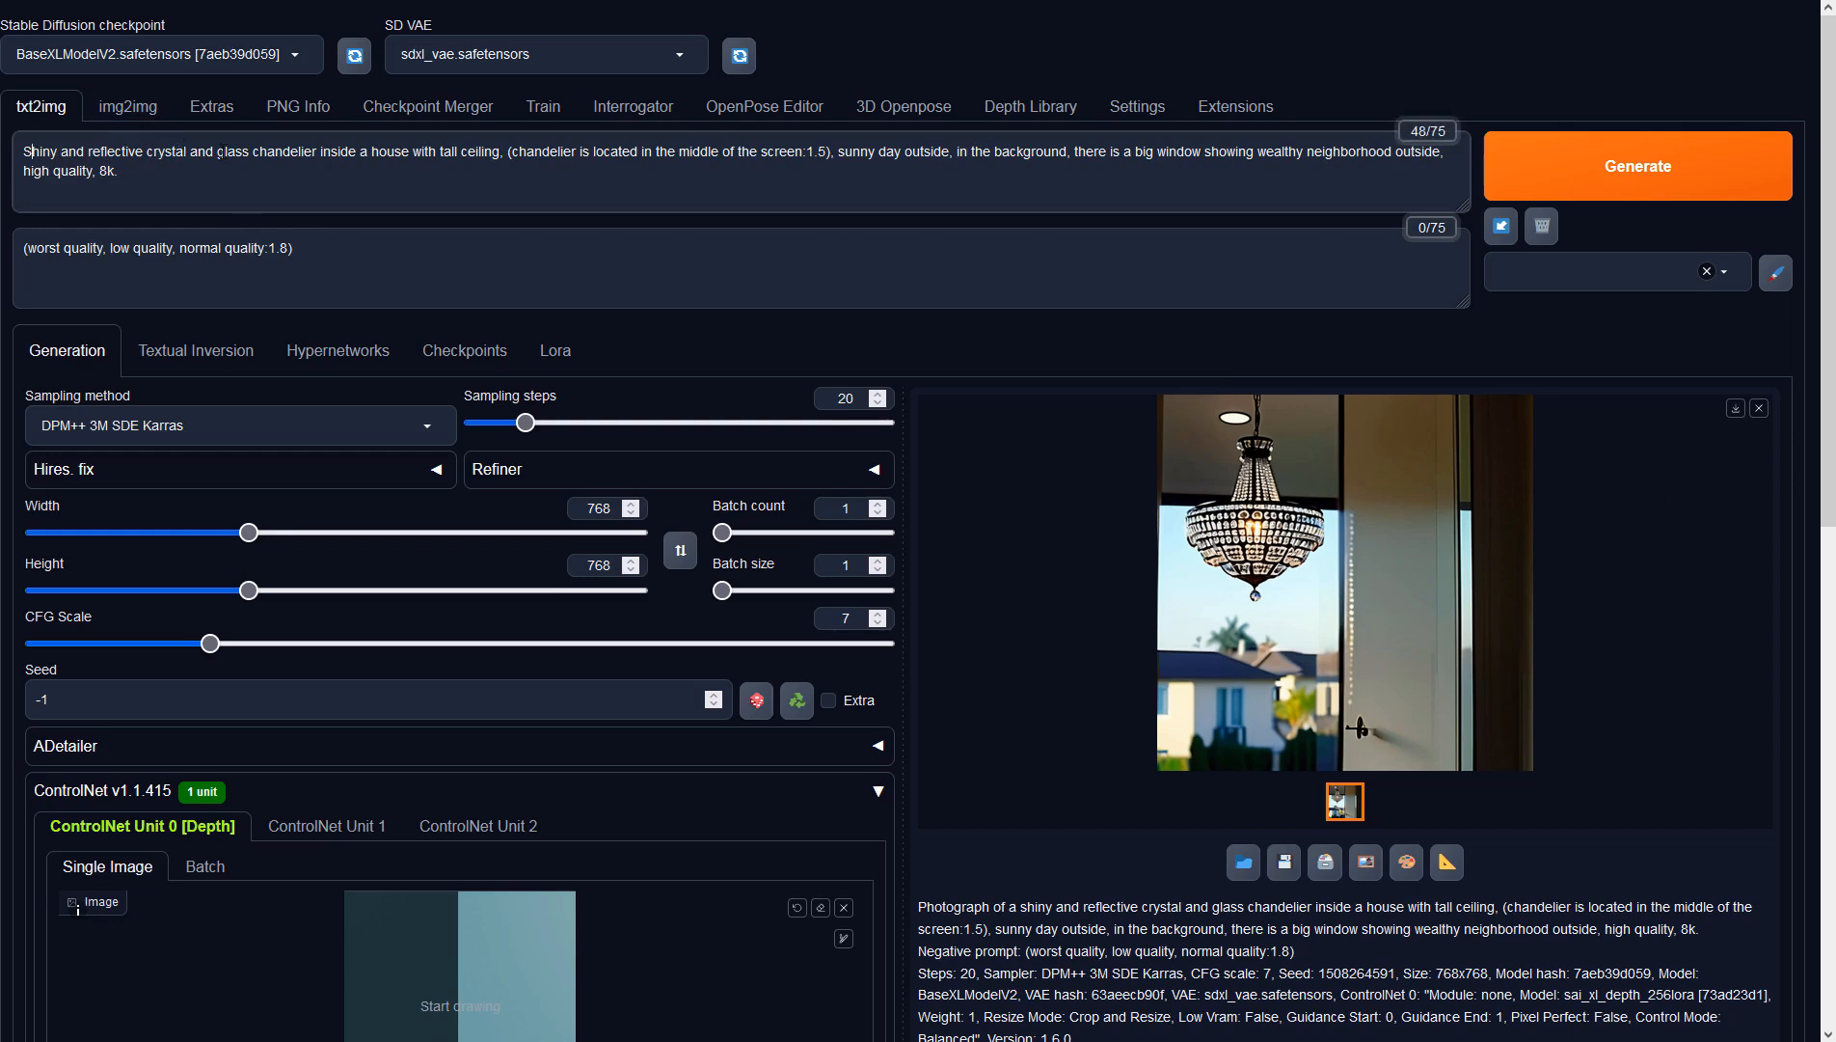
{"action": "left_click_drag", "start_coordinate": [155, 151], "coordinate": [23, 152]}
{"action": "type", "text": "C"}
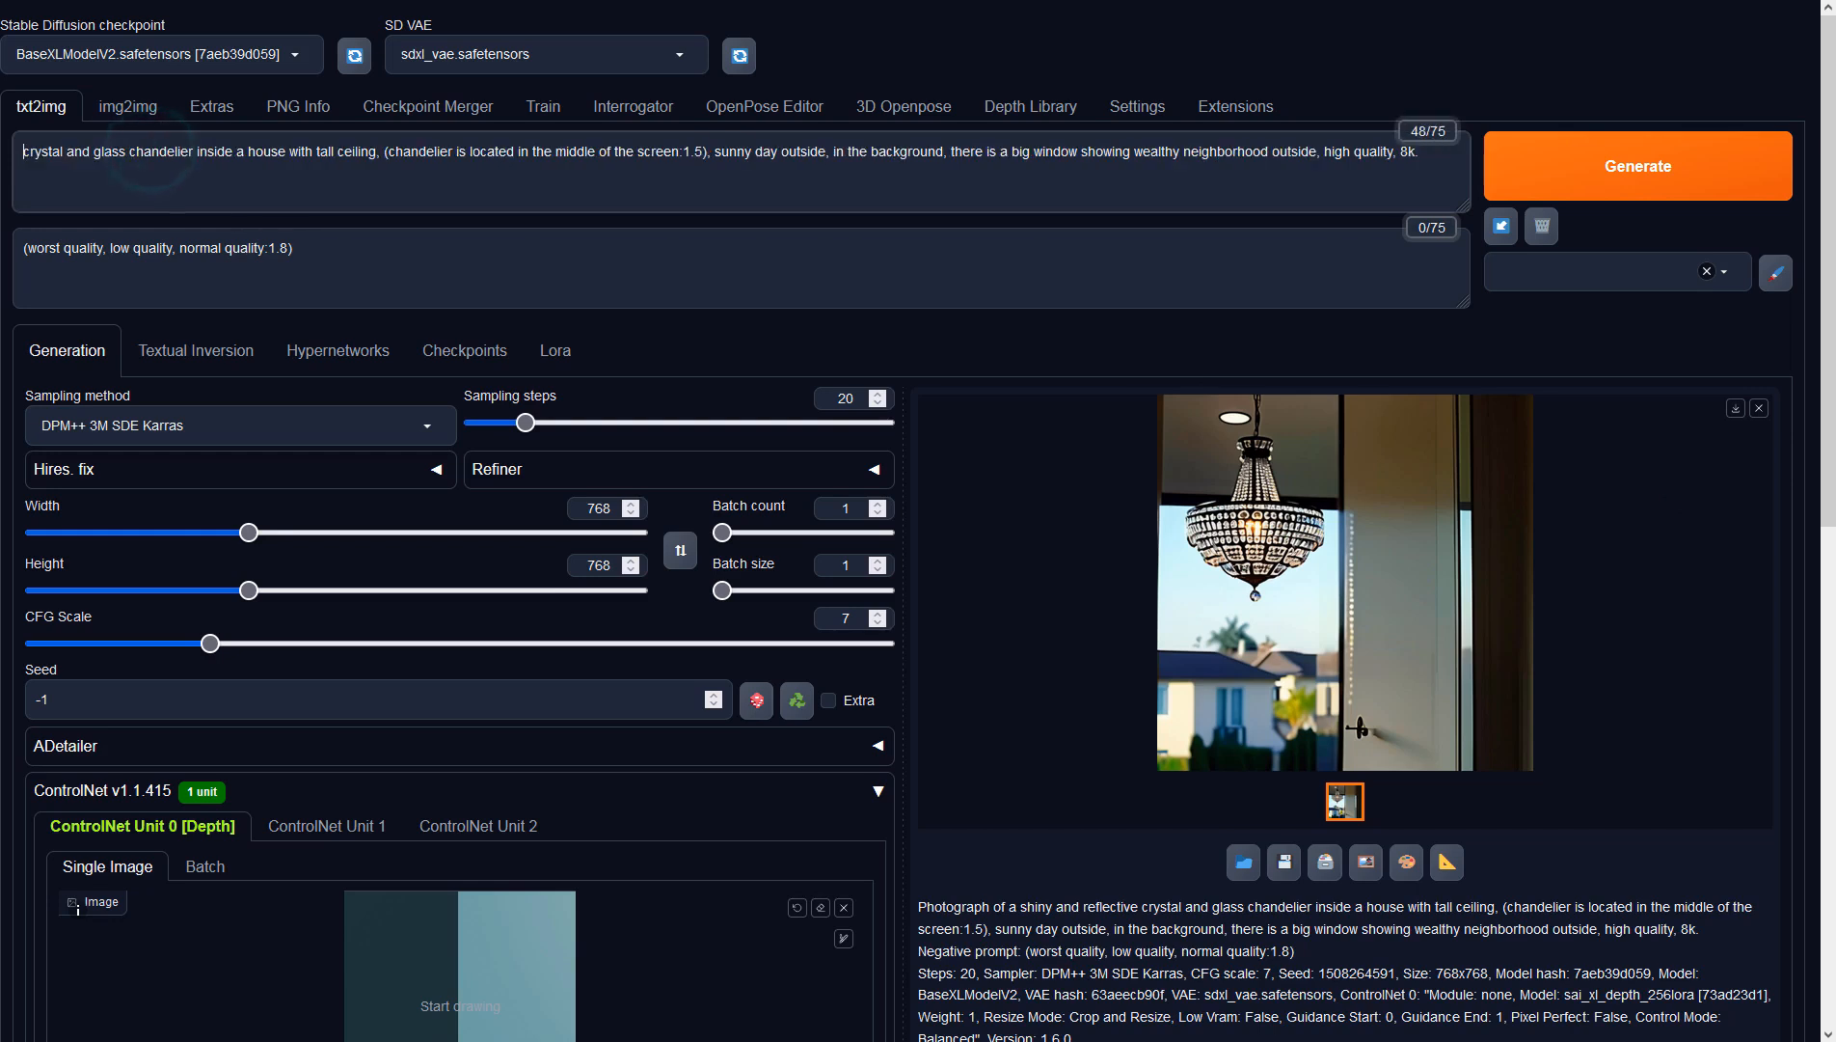
Delete the word "glass" before "chandelier" at the beginning of the prompt.
{"action": "left_click", "coordinate": [132, 151]}
{"action": "key", "text": "BackSpace"}
{"action": "key", "text": "BackSpace"}
{"action": "key", "text": "BackSpace"}
{"action": "key", "text": "BackSpace"}
{"action": "key", "text": "BackSpace"}
{"action": "key", "text": "BackSpace"}
{"action": "key", "text": "Delete"}
{"action": "type", "text": "c"}
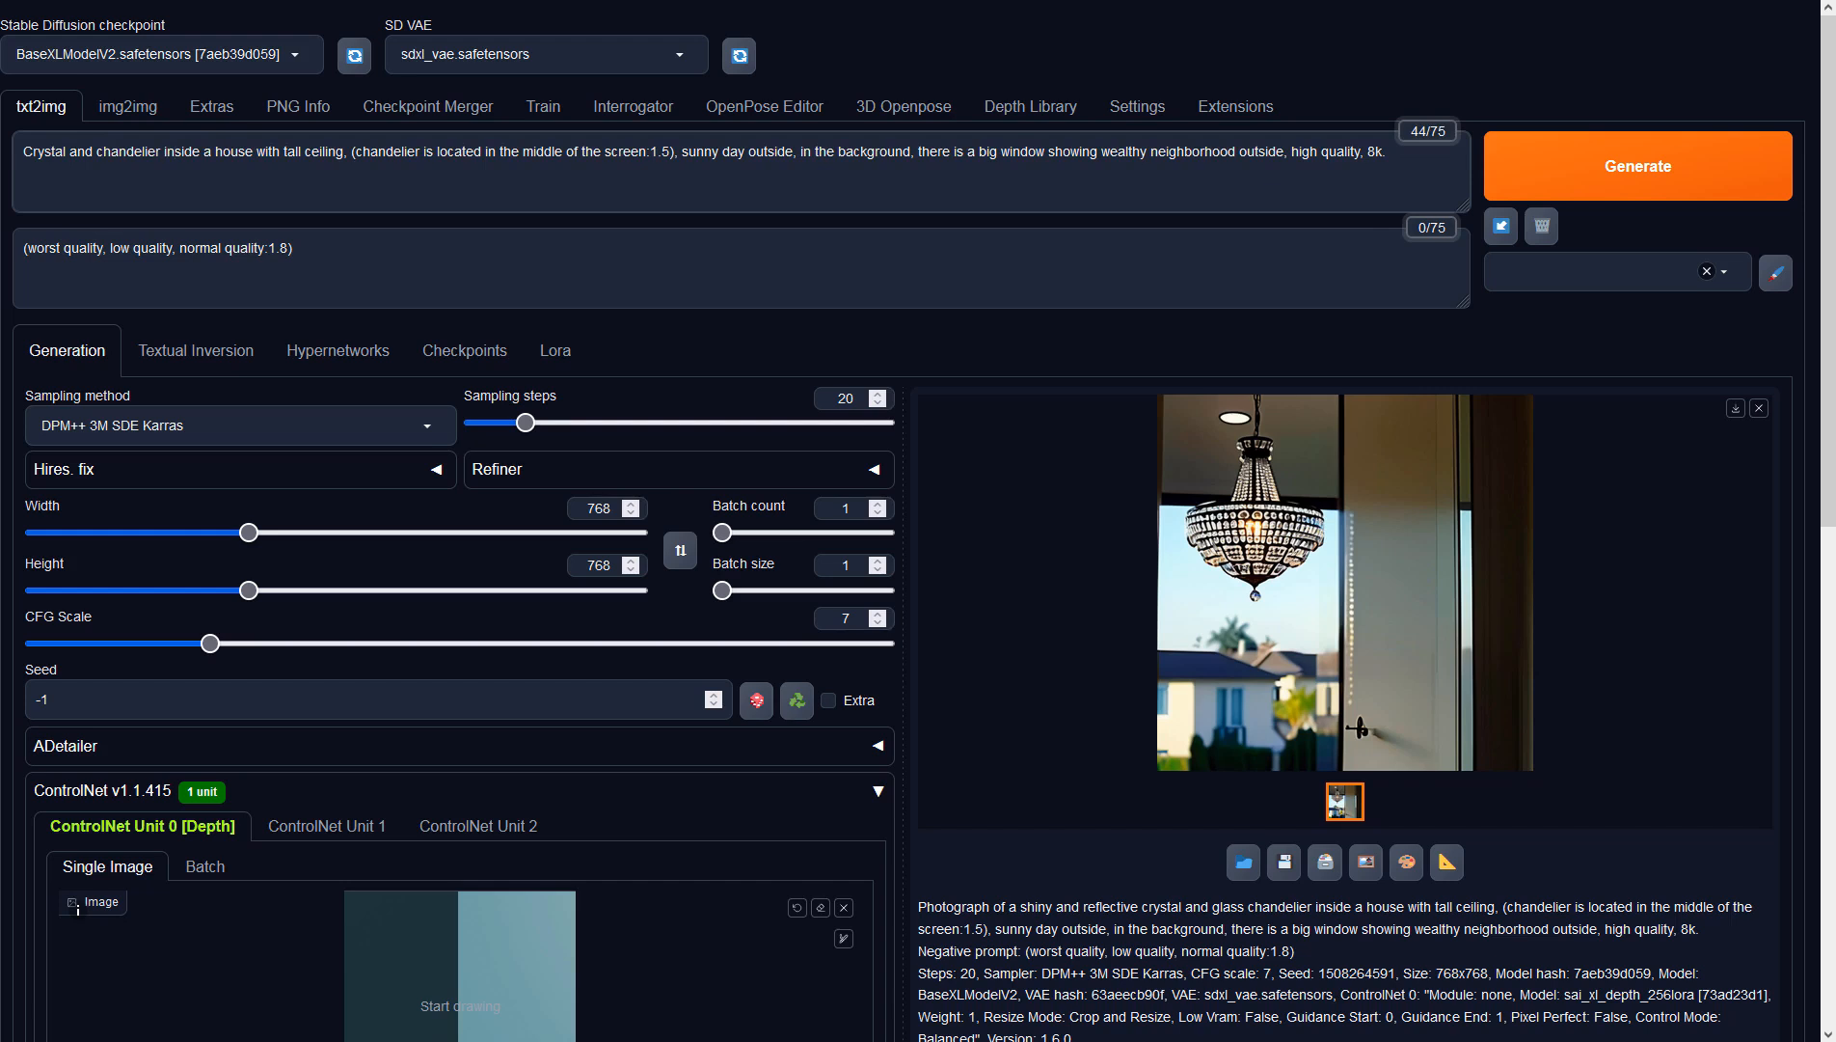
Replace "inside a house with" after "chandelier" in the prompt with "attached to a".
{"action": "key", "text": "Delete"}
{"action": "key", "text": "Delete"}
{"action": "key", "text": "Delete"}
{"action": "key", "text": "Delete"}
{"action": "key", "text": "Delete"}
{"action": "key", "text": "Delete"}
{"action": "key", "text": "Delete"}
{"action": "key", "text": "Delete"}
{"action": "key", "text": "Delete"}
{"action": "key", "text": "Delete"}
{"action": "key", "text": "Delete"}
{"action": "key", "text": "Delete"}
{"action": "key", "text": "Delete"}
{"action": "key", "text": "Delete"}
{"action": "key", "text": "Delete"}
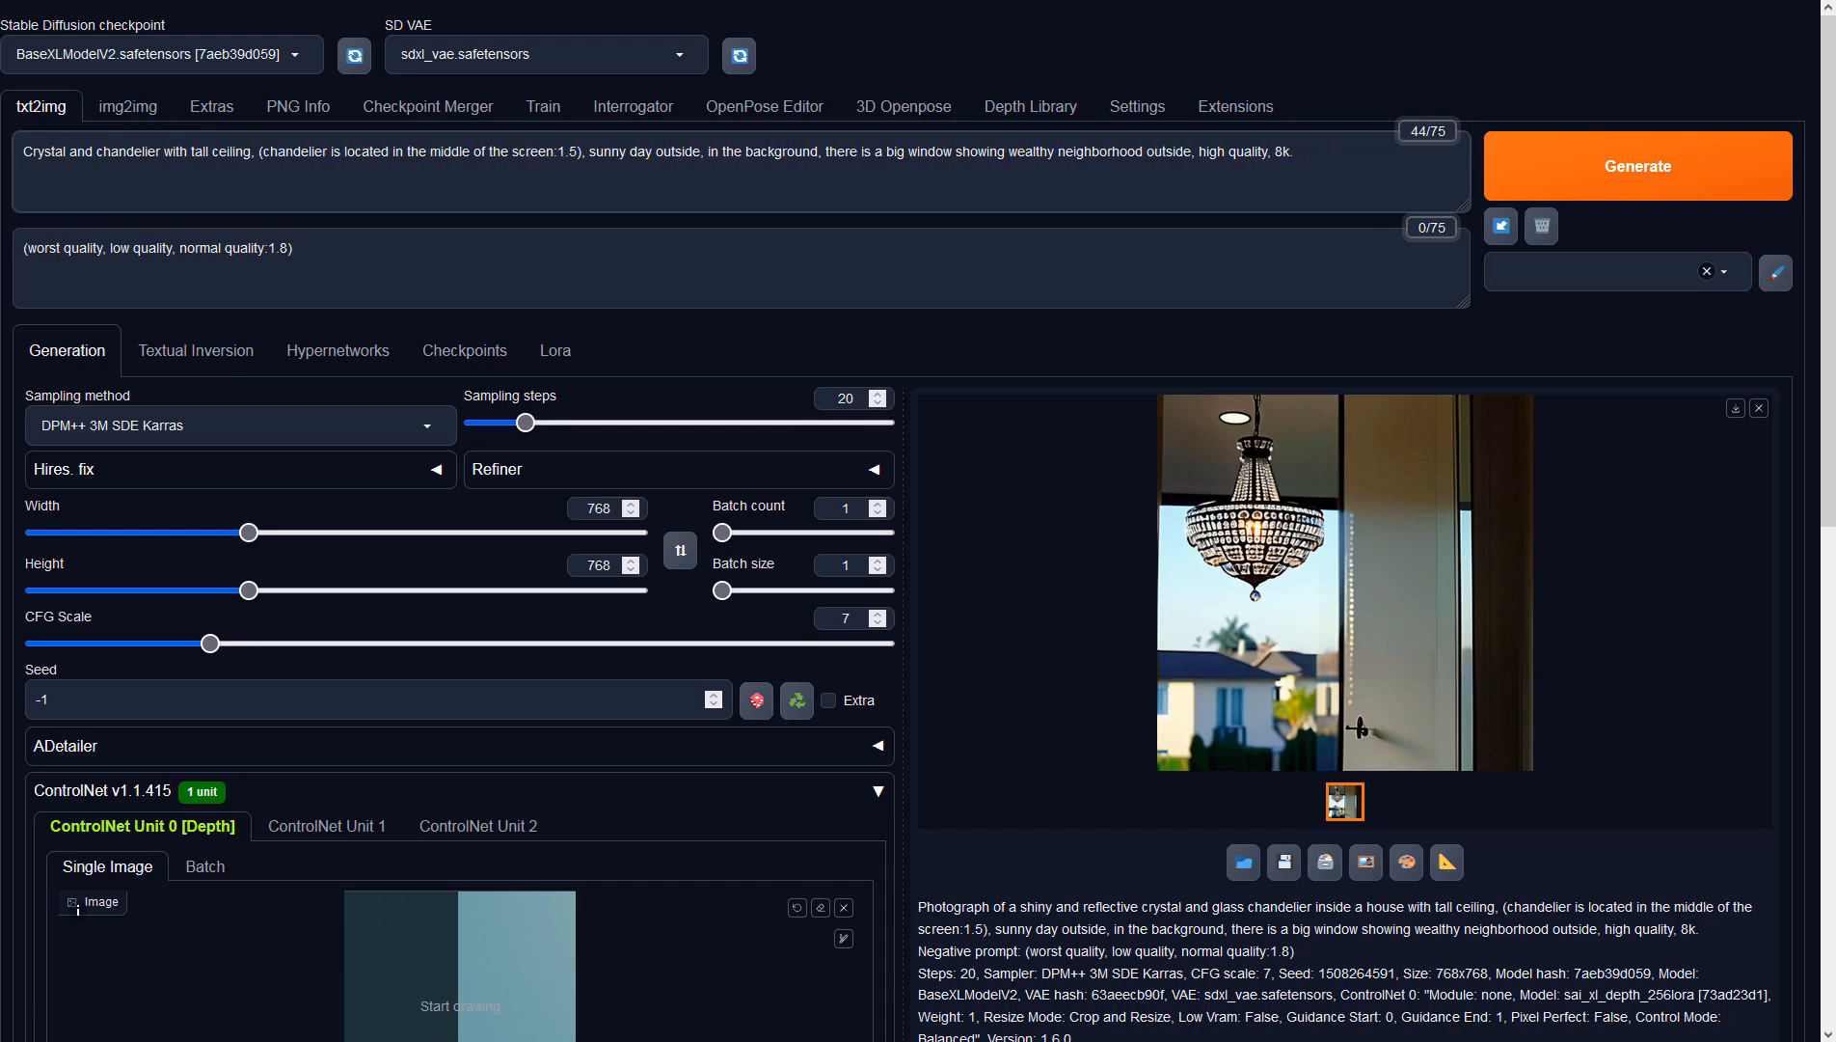
{"action": "key", "text": "Delete"}
{"action": "key", "text": "Delete"}
{"action": "key", "text": "Delete"}
{"action": "key", "text": "Delete"}
{"action": "key", "text": "Delete"}
{"action": "type", "text": "attac"}
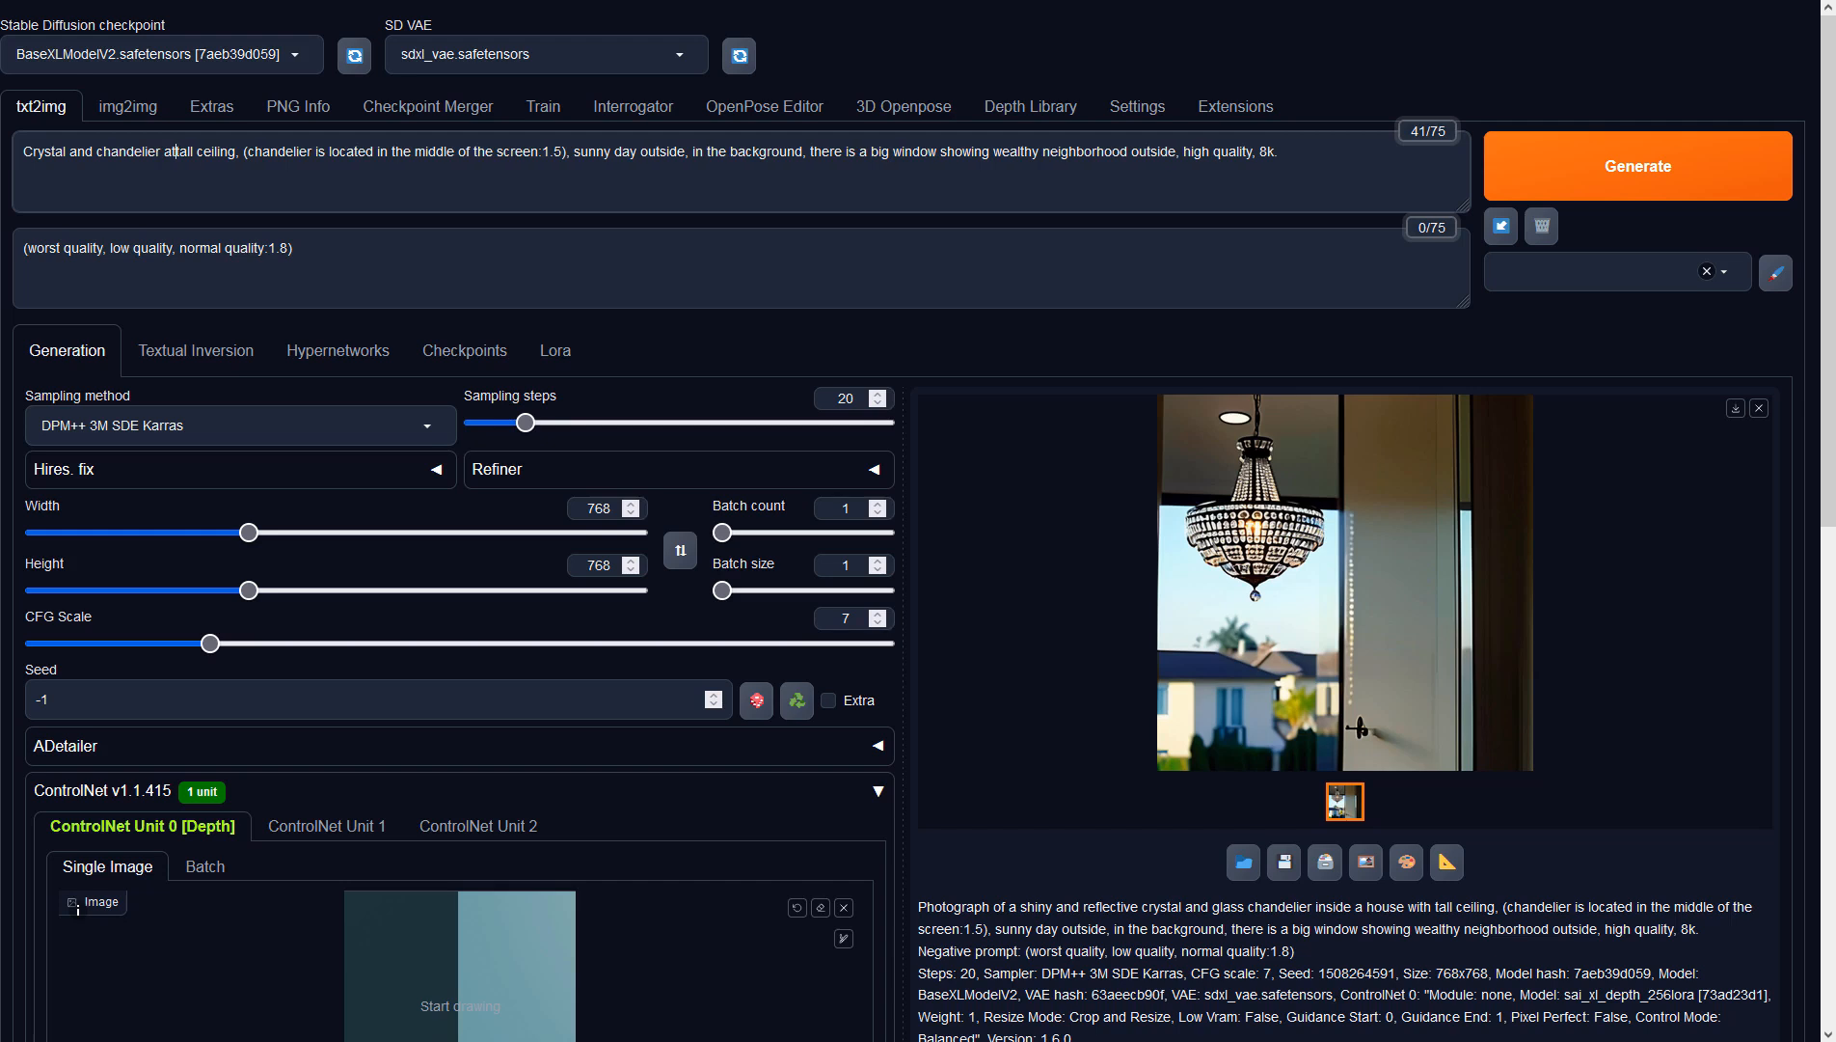
{"action": "type", "text": "hed to "}
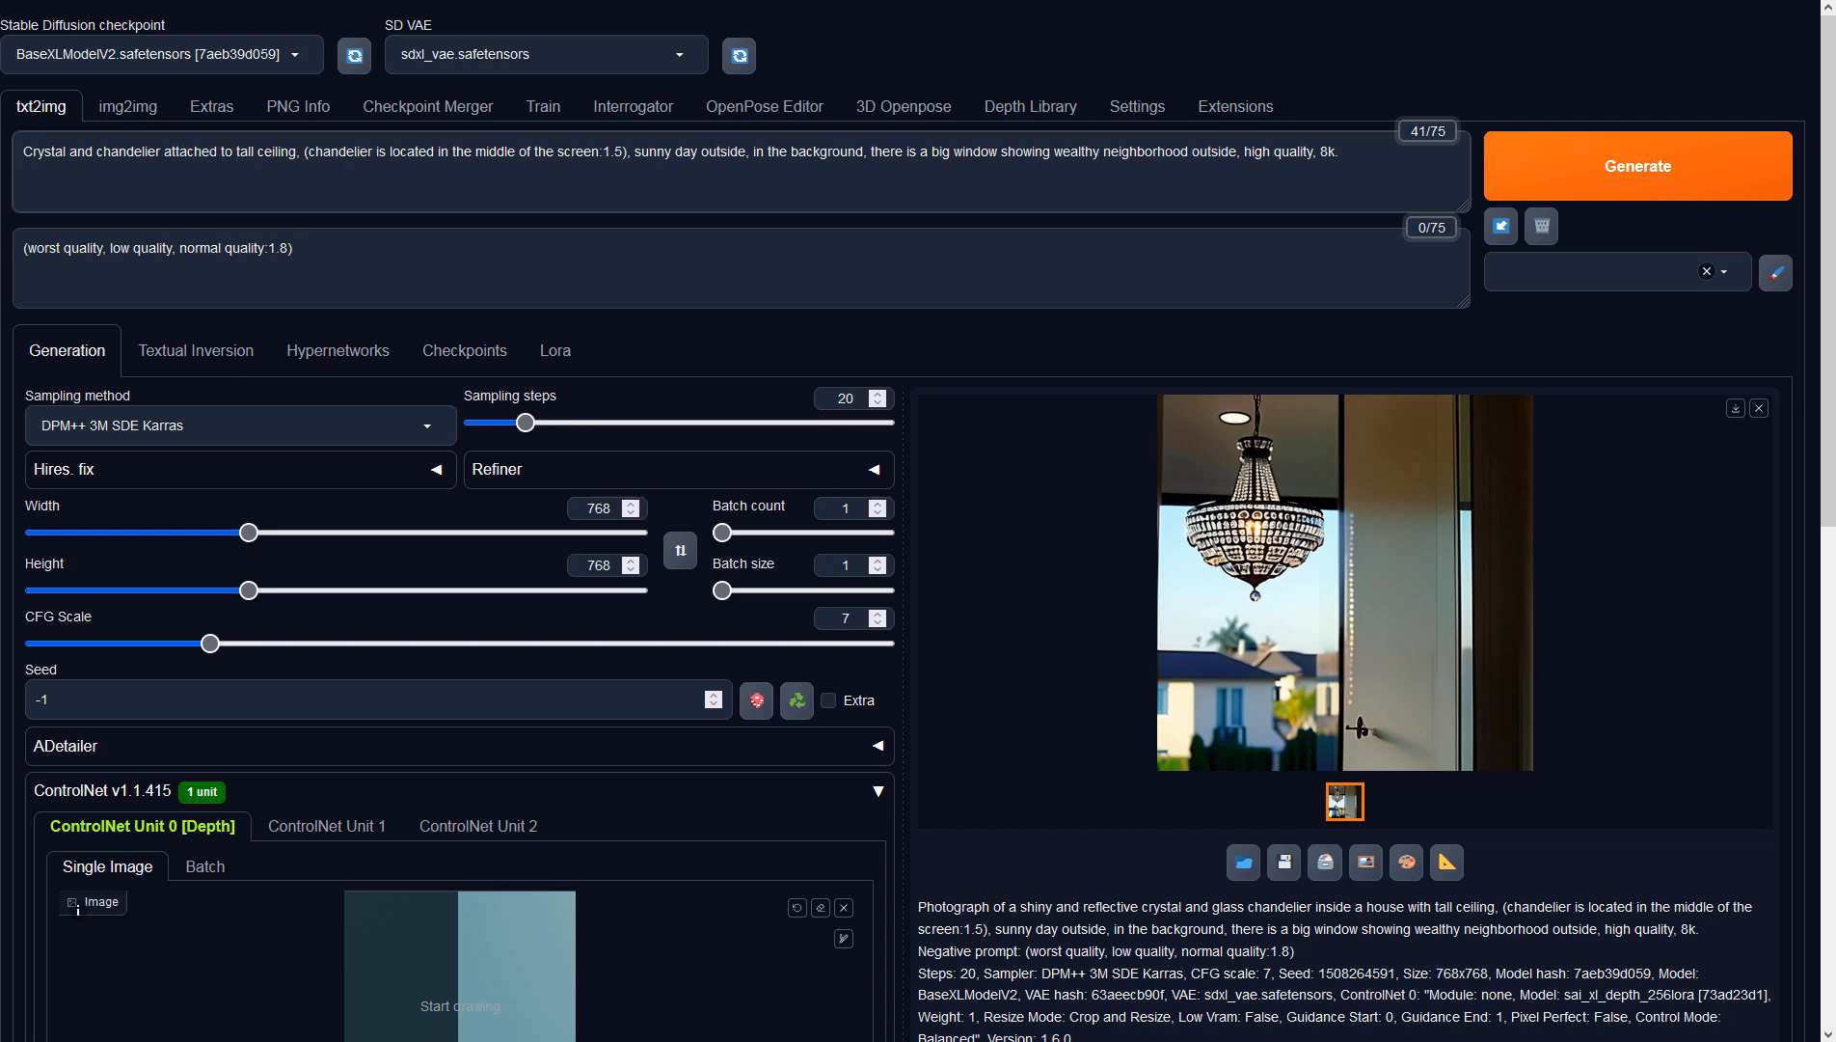
{"action": "type", "text": "a"}
Delete "in the background, there is a" before "big window" in the prompt and generate the image.
{"action": "key", "text": "ctrl+Right"}
{"action": "key", "text": "ctrl+Right"}
{"action": "key", "text": "Right"}
{"action": "key", "text": "Right"}
{"action": "key", "text": "Right"}
{"action": "key", "text": "Right"}
{"action": "key", "text": "Right"}
{"action": "key", "text": "Right"}
{"action": "key", "text": "Right"}
{"action": "key", "text": "Right"}
{"action": "key", "text": "Right"}
{"action": "key", "text": "Right"}
{"action": "key", "text": "Right"}
{"action": "key", "text": "Right"}
{"action": "key", "text": "Right"}
{"action": "key", "text": "Right"}
{"action": "key", "text": "Right"}
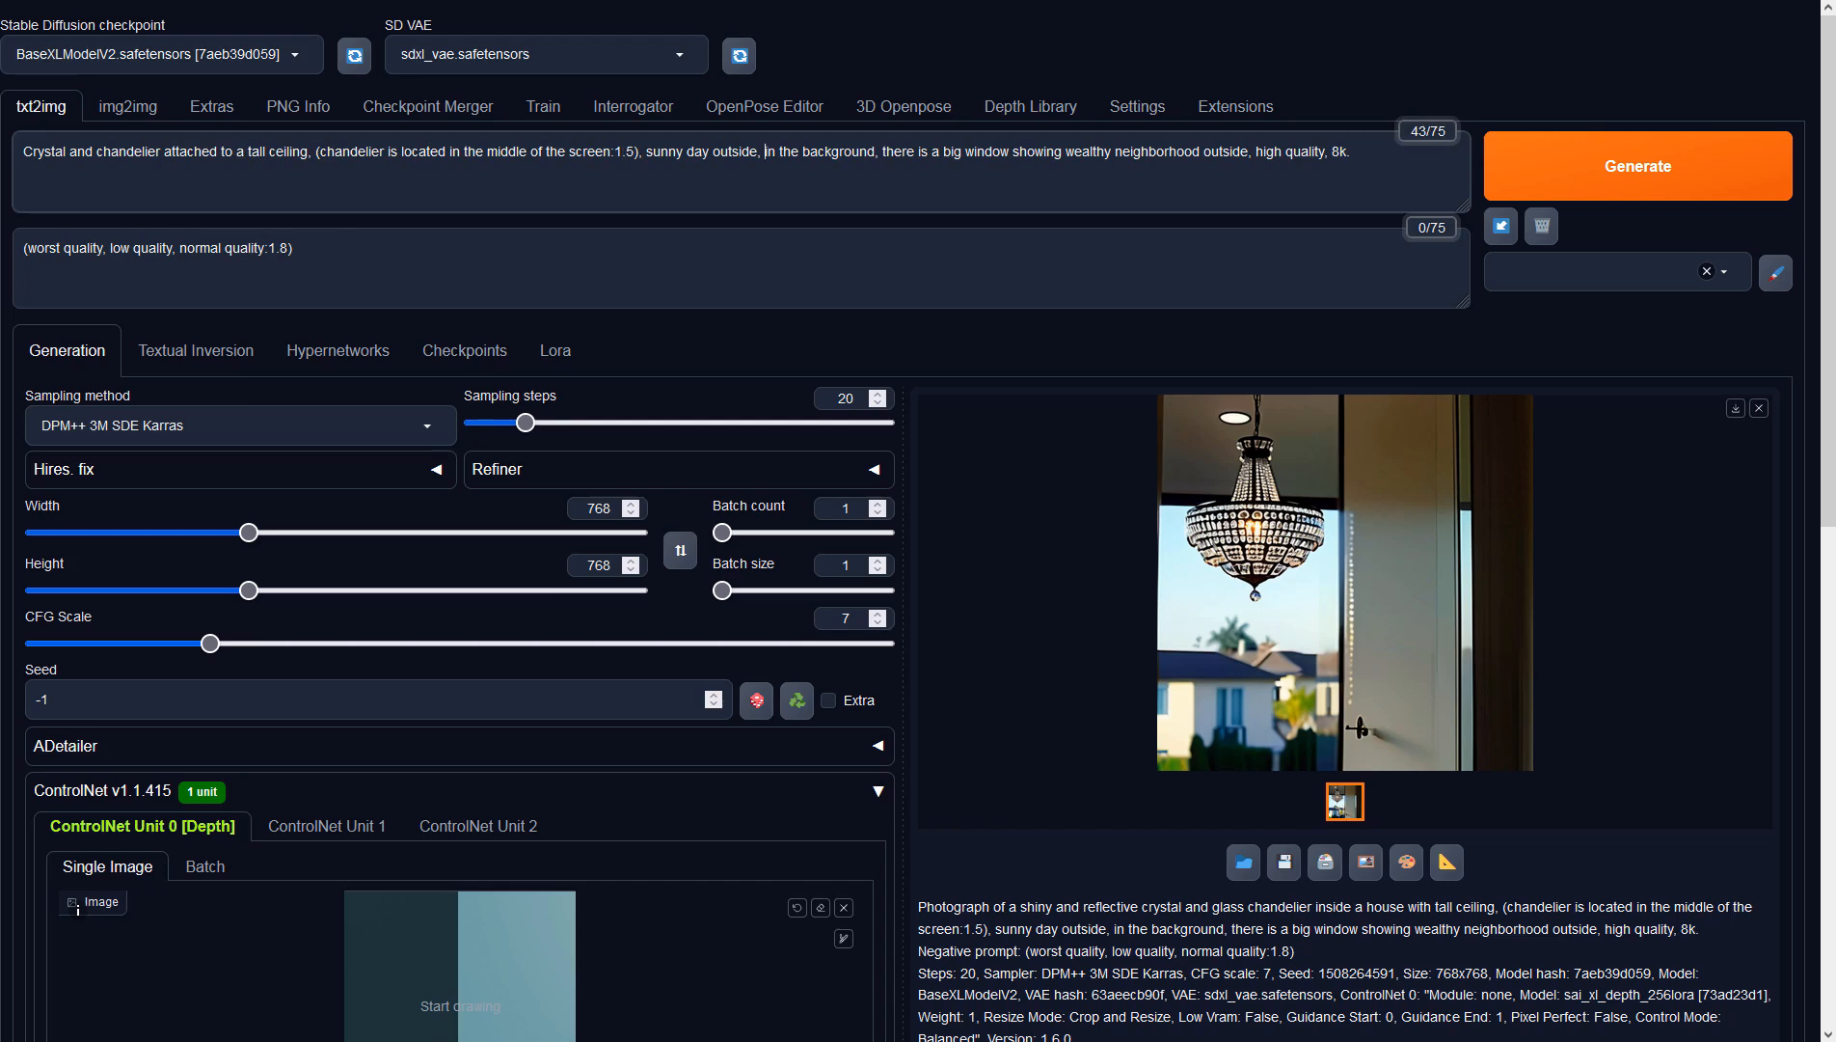
{"action": "key", "text": "Delete"}
{"action": "key", "text": "Delete"}
{"action": "key", "text": "Delete"}
{"action": "key", "text": "Delete"}
{"action": "key", "text": "Delete"}
{"action": "key", "text": "Delete"}
{"action": "key", "text": "Delete"}
{"action": "key", "text": "Delete"}
{"action": "key", "text": "Delete"}
{"action": "key", "text": "Delete"}
{"action": "key", "text": "Delete"}
{"action": "key", "text": "Delete"}
{"action": "key", "text": "Delete"}
{"action": "key", "text": "Delete"}
{"action": "key", "text": "Delete"}
{"action": "key", "text": "Delete"}
{"action": "key", "text": "Delete"}
{"action": "key", "text": "Delete"}
{"action": "key", "text": "Delete"}
{"action": "key", "text": "Delete"}
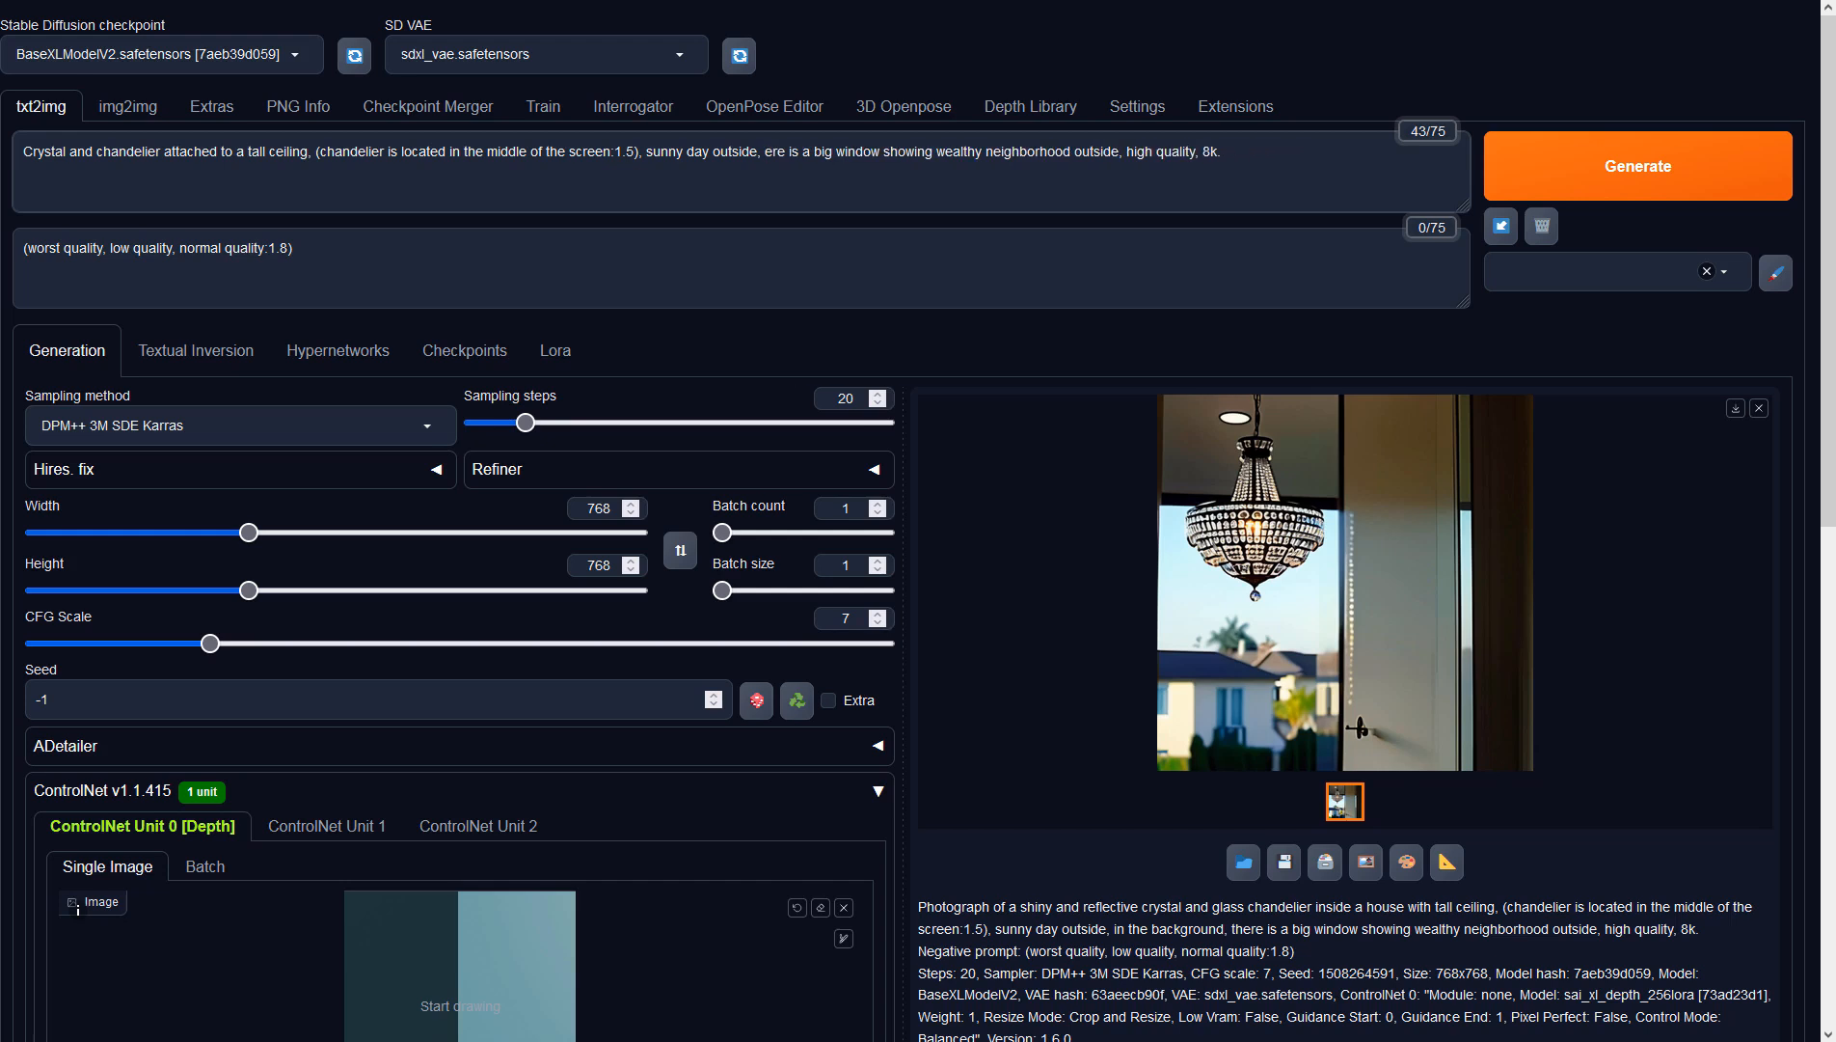
{"action": "key", "text": "Delete"}
{"action": "key", "text": "Delete"}
{"action": "key", "text": "Delete"}
{"action": "key", "text": "Delete"}
{"action": "key", "text": "Delete"}
{"action": "key", "text": "Delete"}
{"action": "key", "text": "Delete"}
{"action": "key", "text": "Delete"}
{"action": "key", "text": "Delete"}
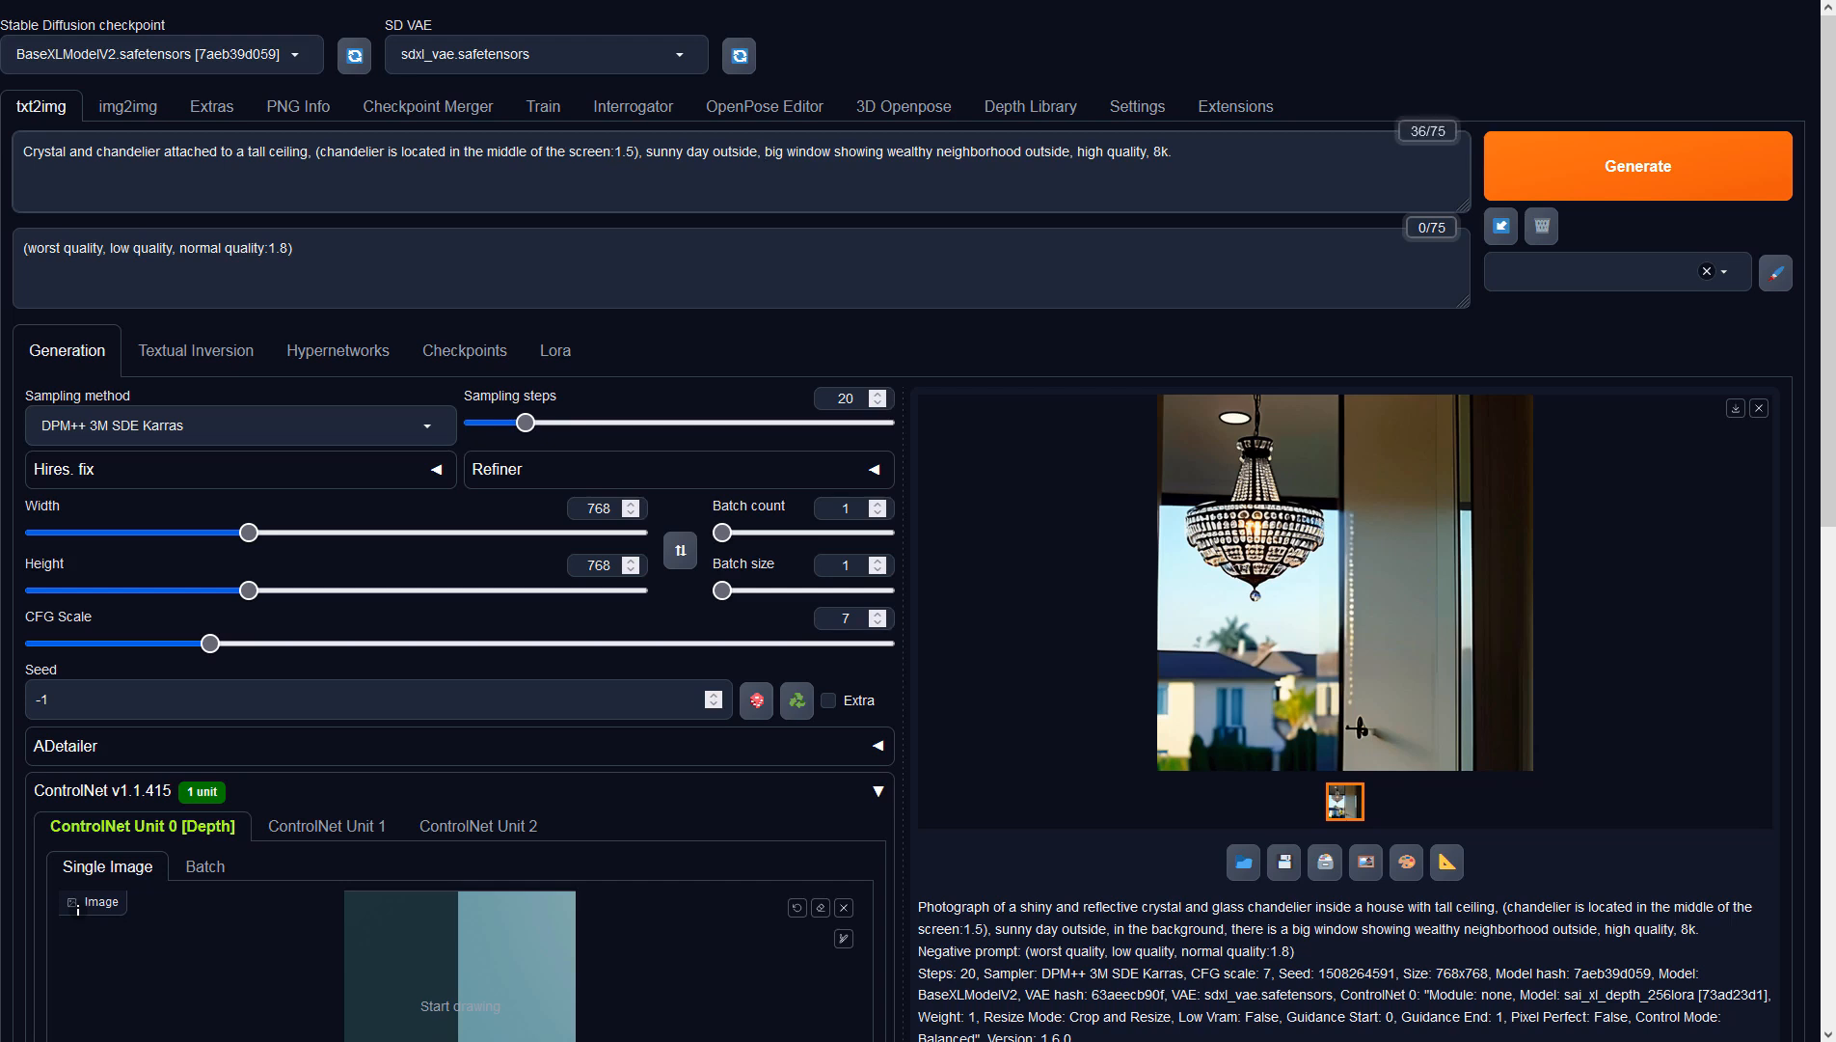
{"action": "key", "text": "ctrl+Return"}
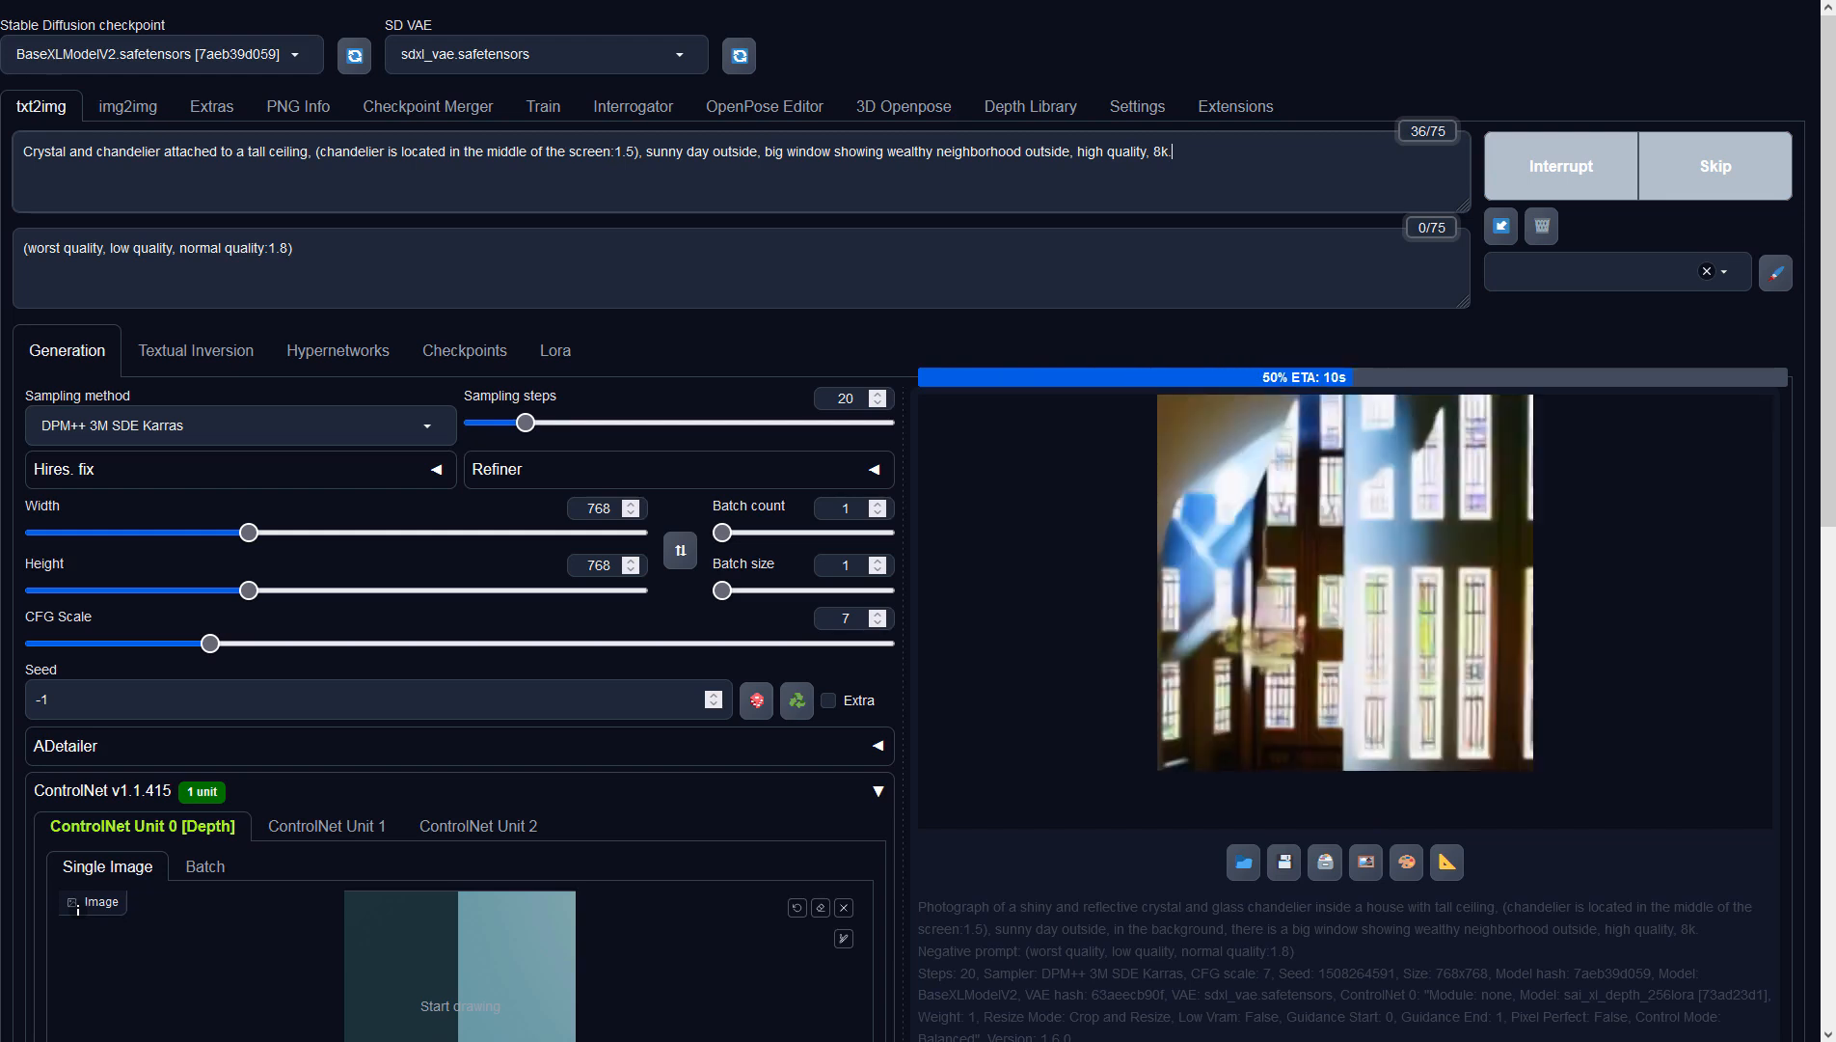
Delete "and" after "Crystal" so that the prompt opens with "Crystal chandelier attached to a tall ceiling".
{"action": "double_click", "coordinate": [73, 152]}
{"action": "key", "text": "BackSpace"}
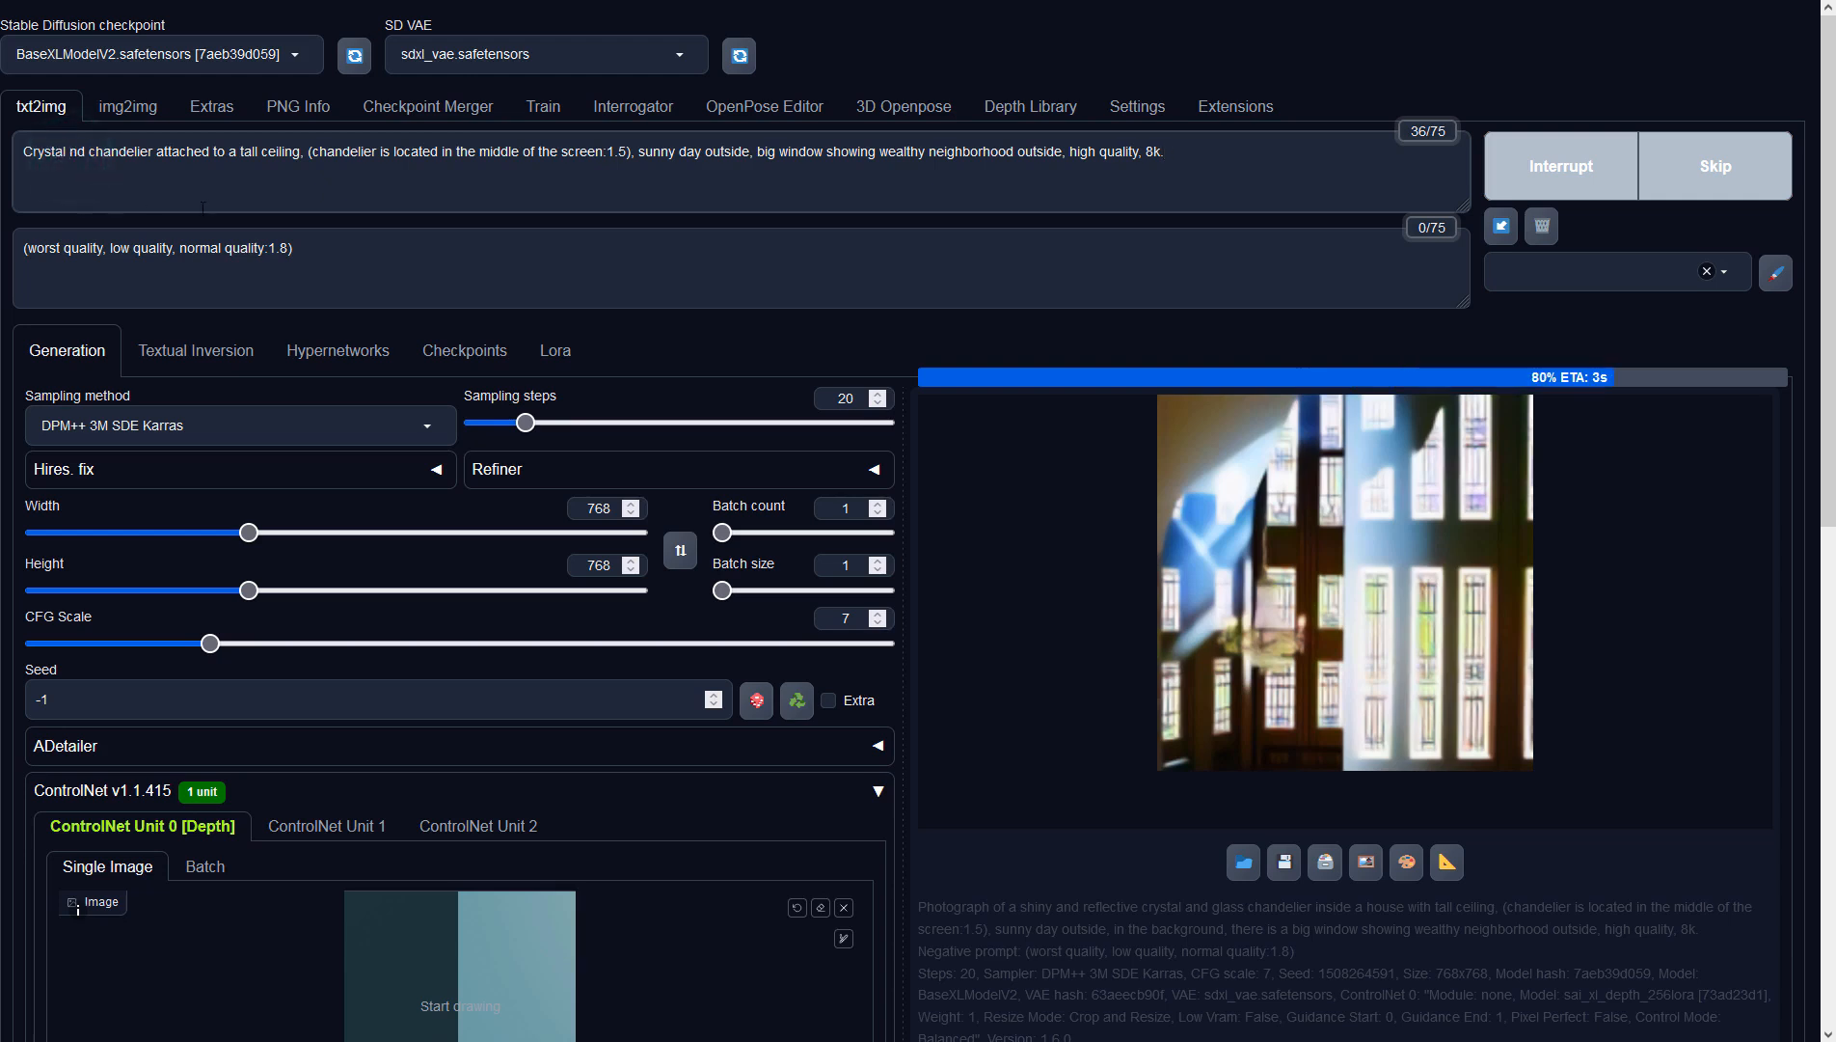
{"action": "key", "text": "Delete"}
{"action": "type", "text": "c"}
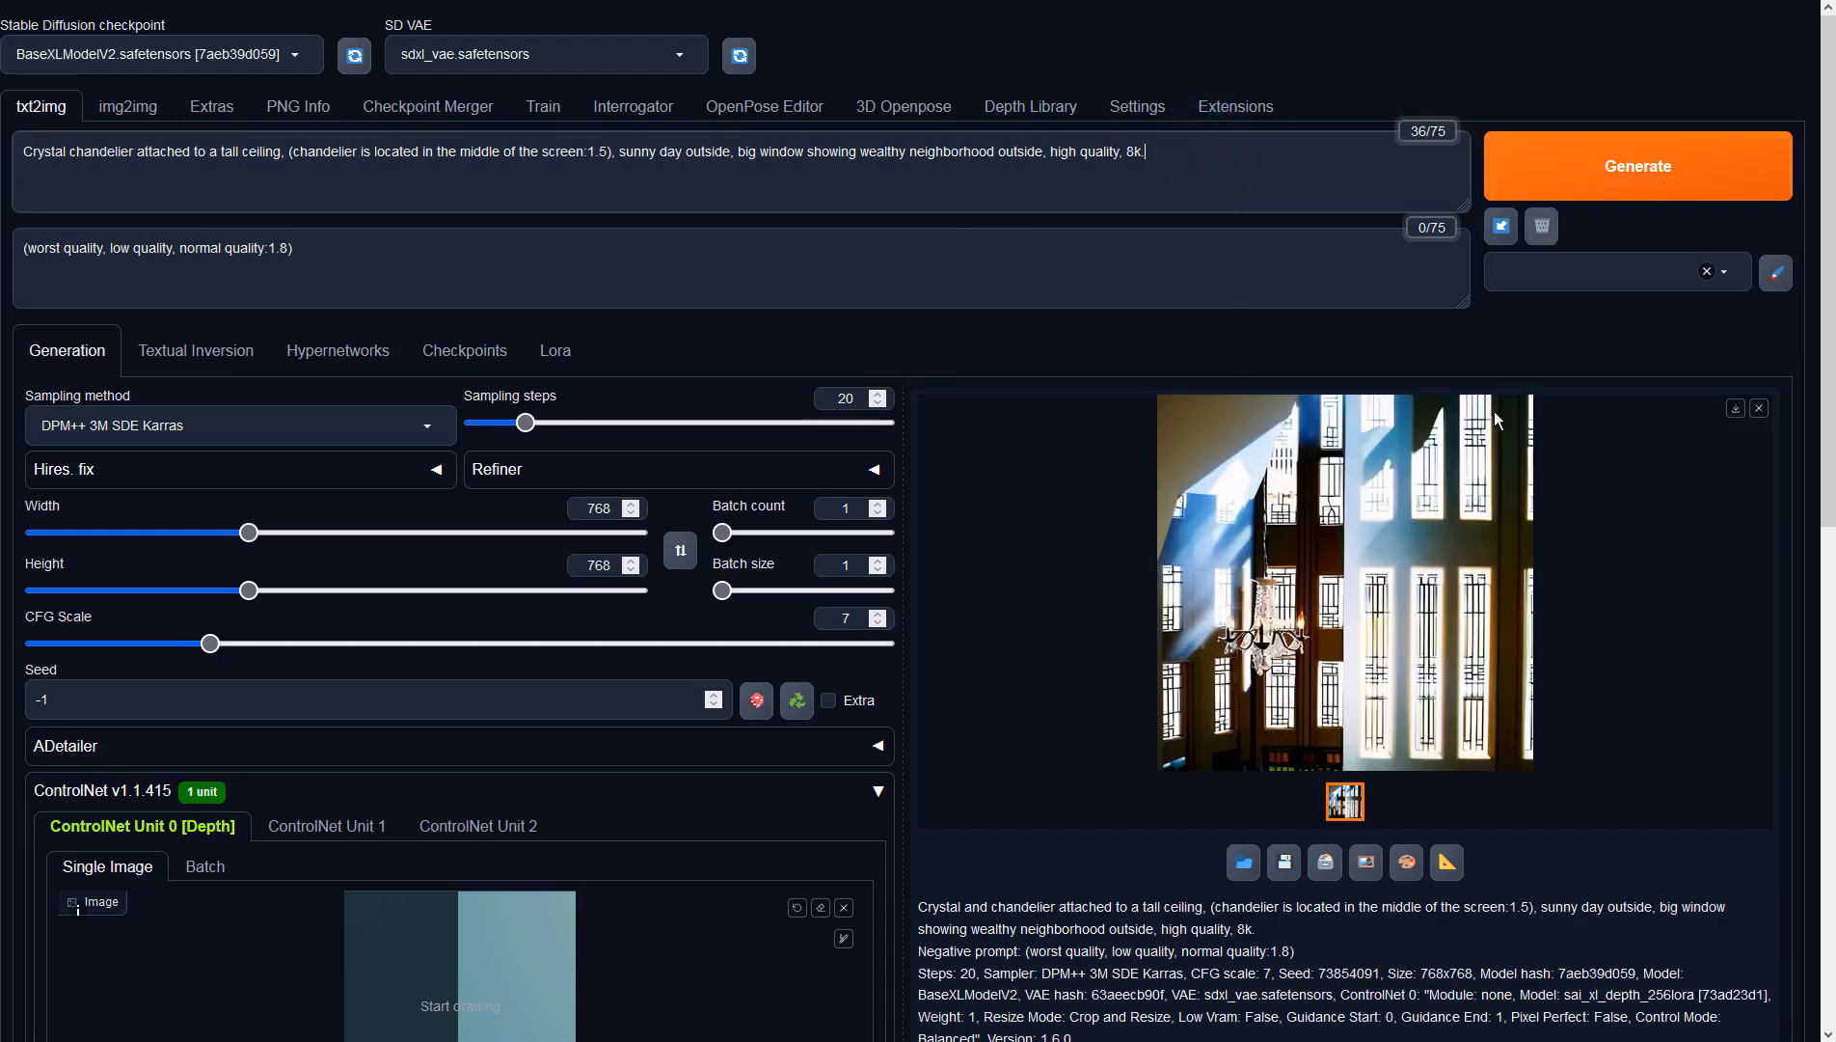
View the finished image enlarged, generate another one from the revised prompt and inspect it at full size.
{"action": "left_click", "coordinate": [1429, 577]}
{"action": "left_click", "coordinate": [1547, 550]}
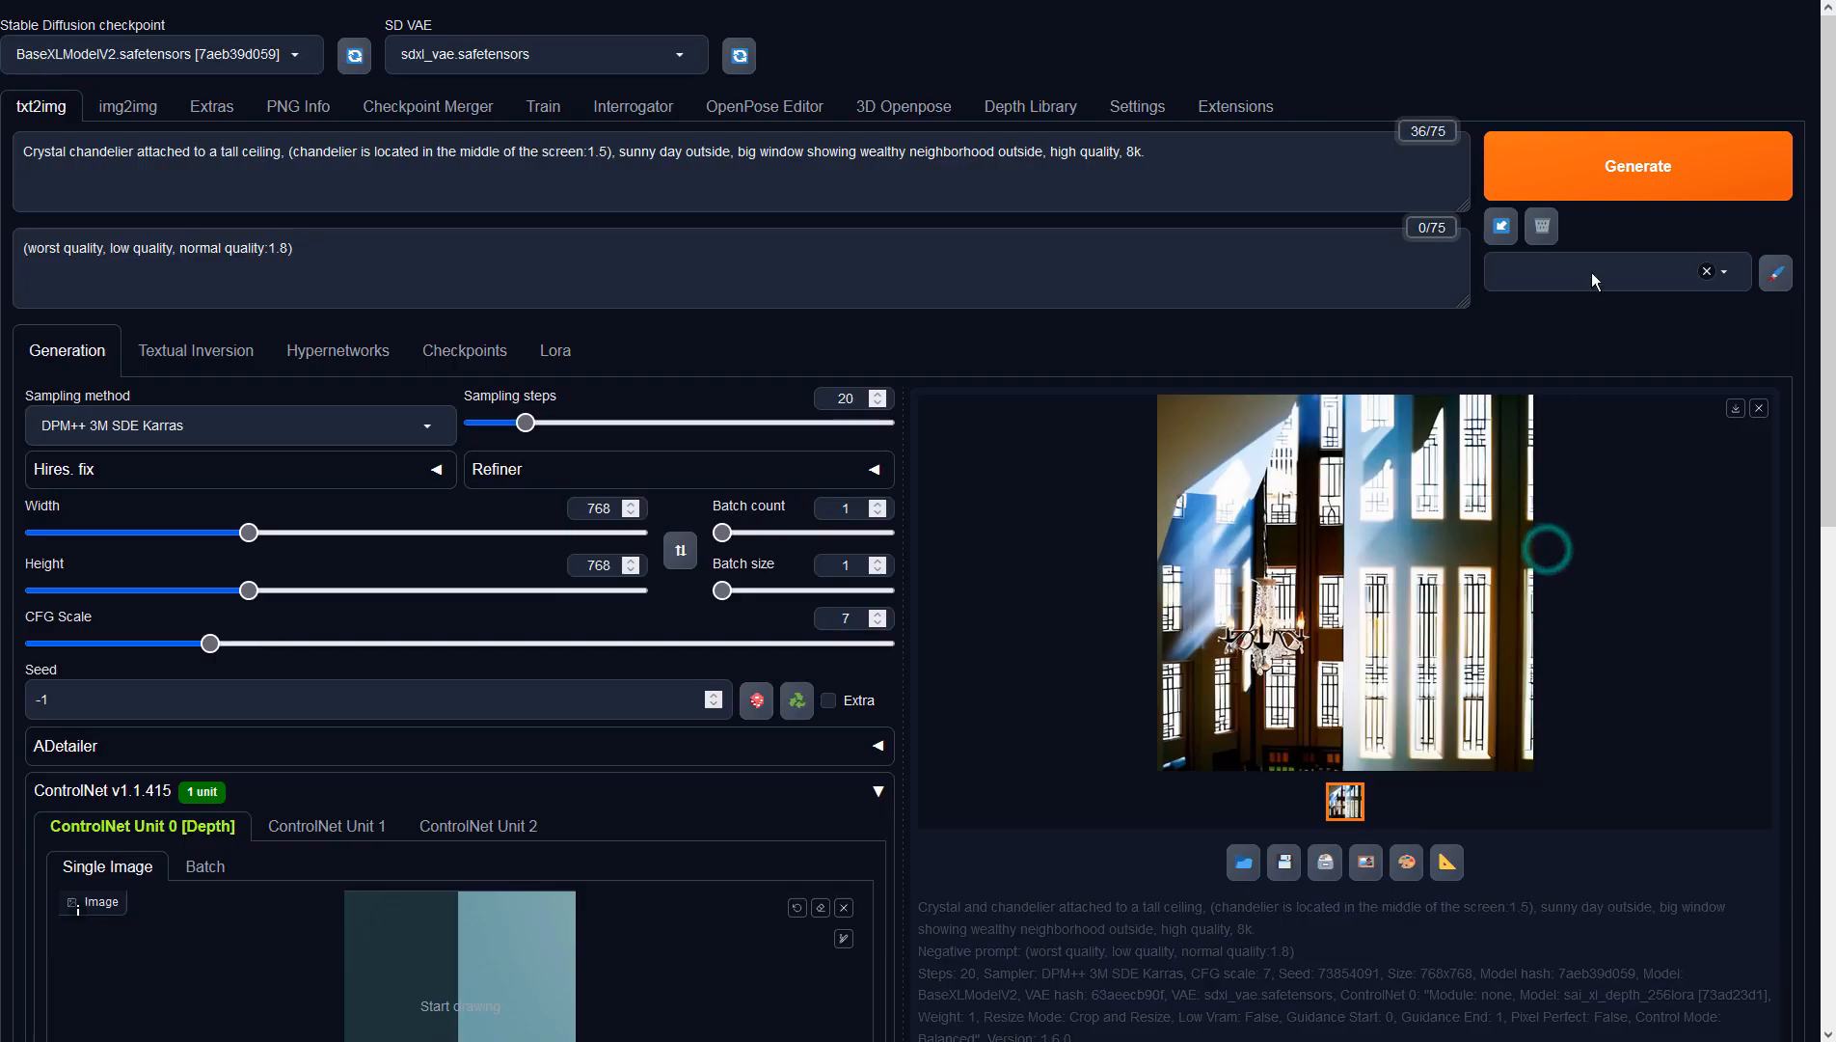
{"action": "left_click", "coordinate": [1601, 170]}
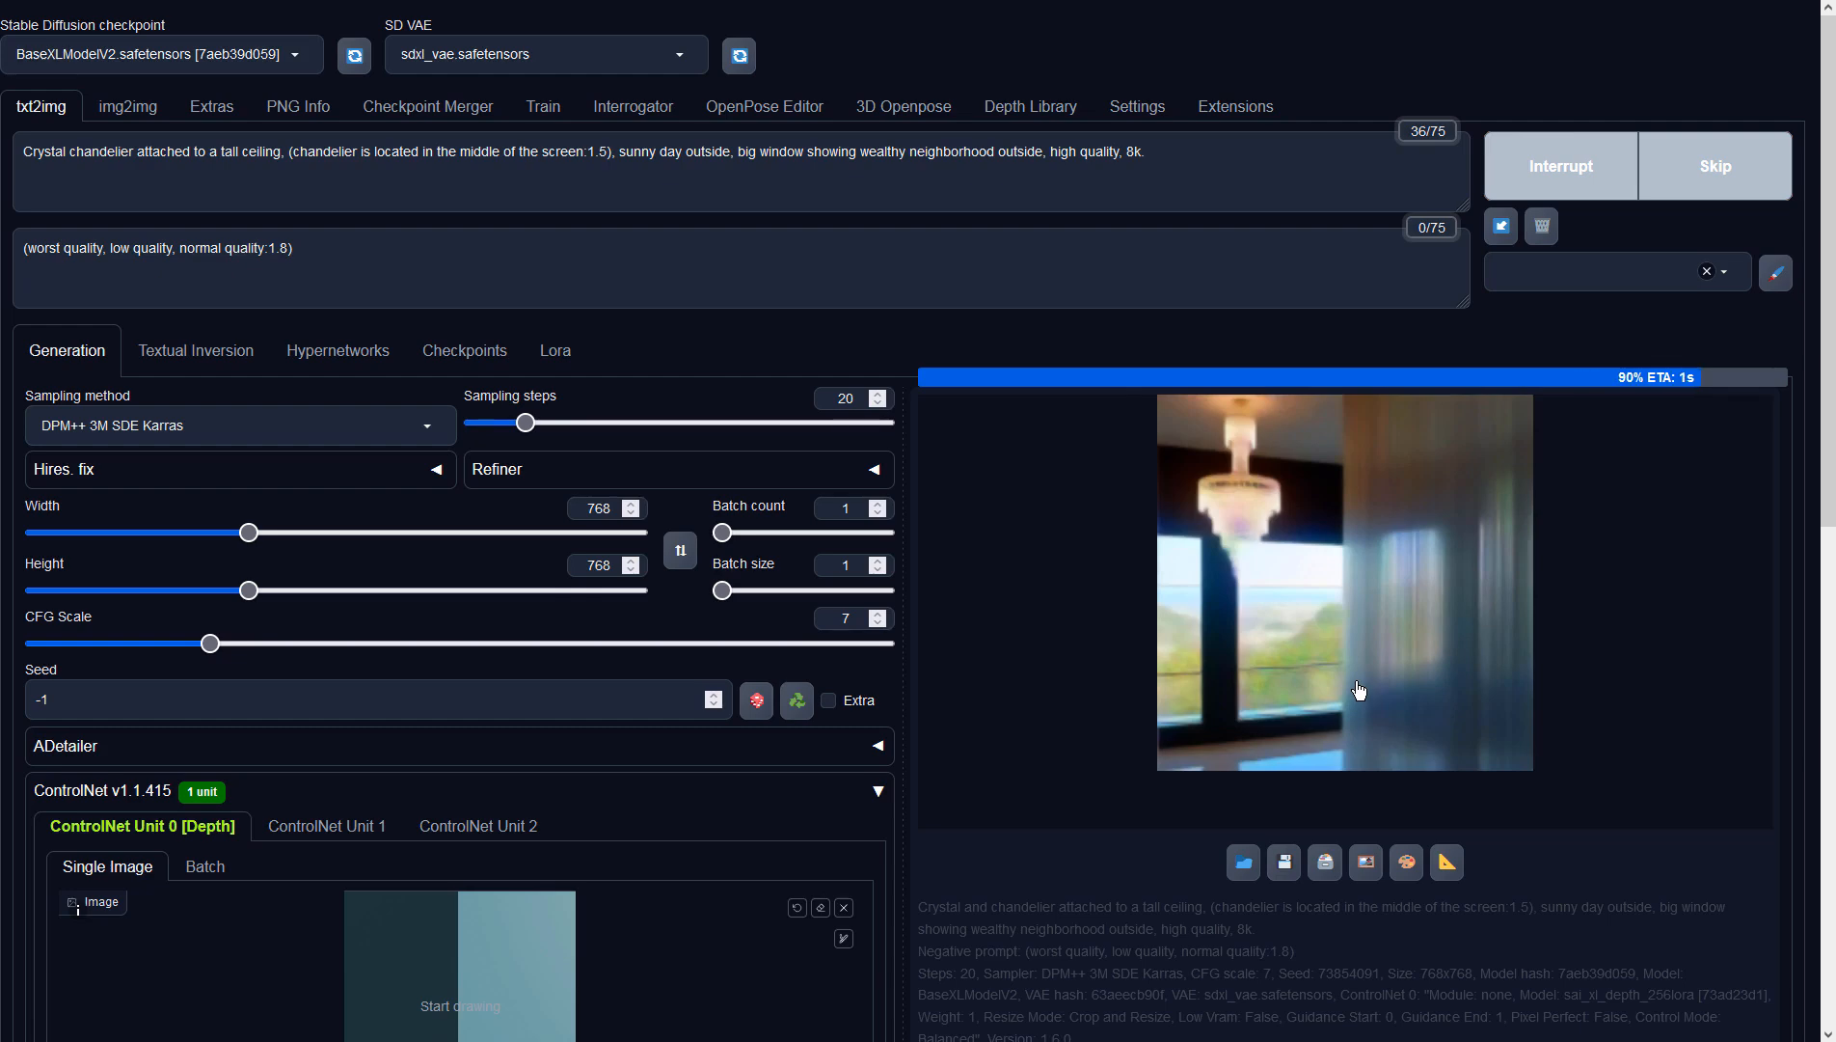
{"action": "left_click", "coordinate": [1312, 609]}
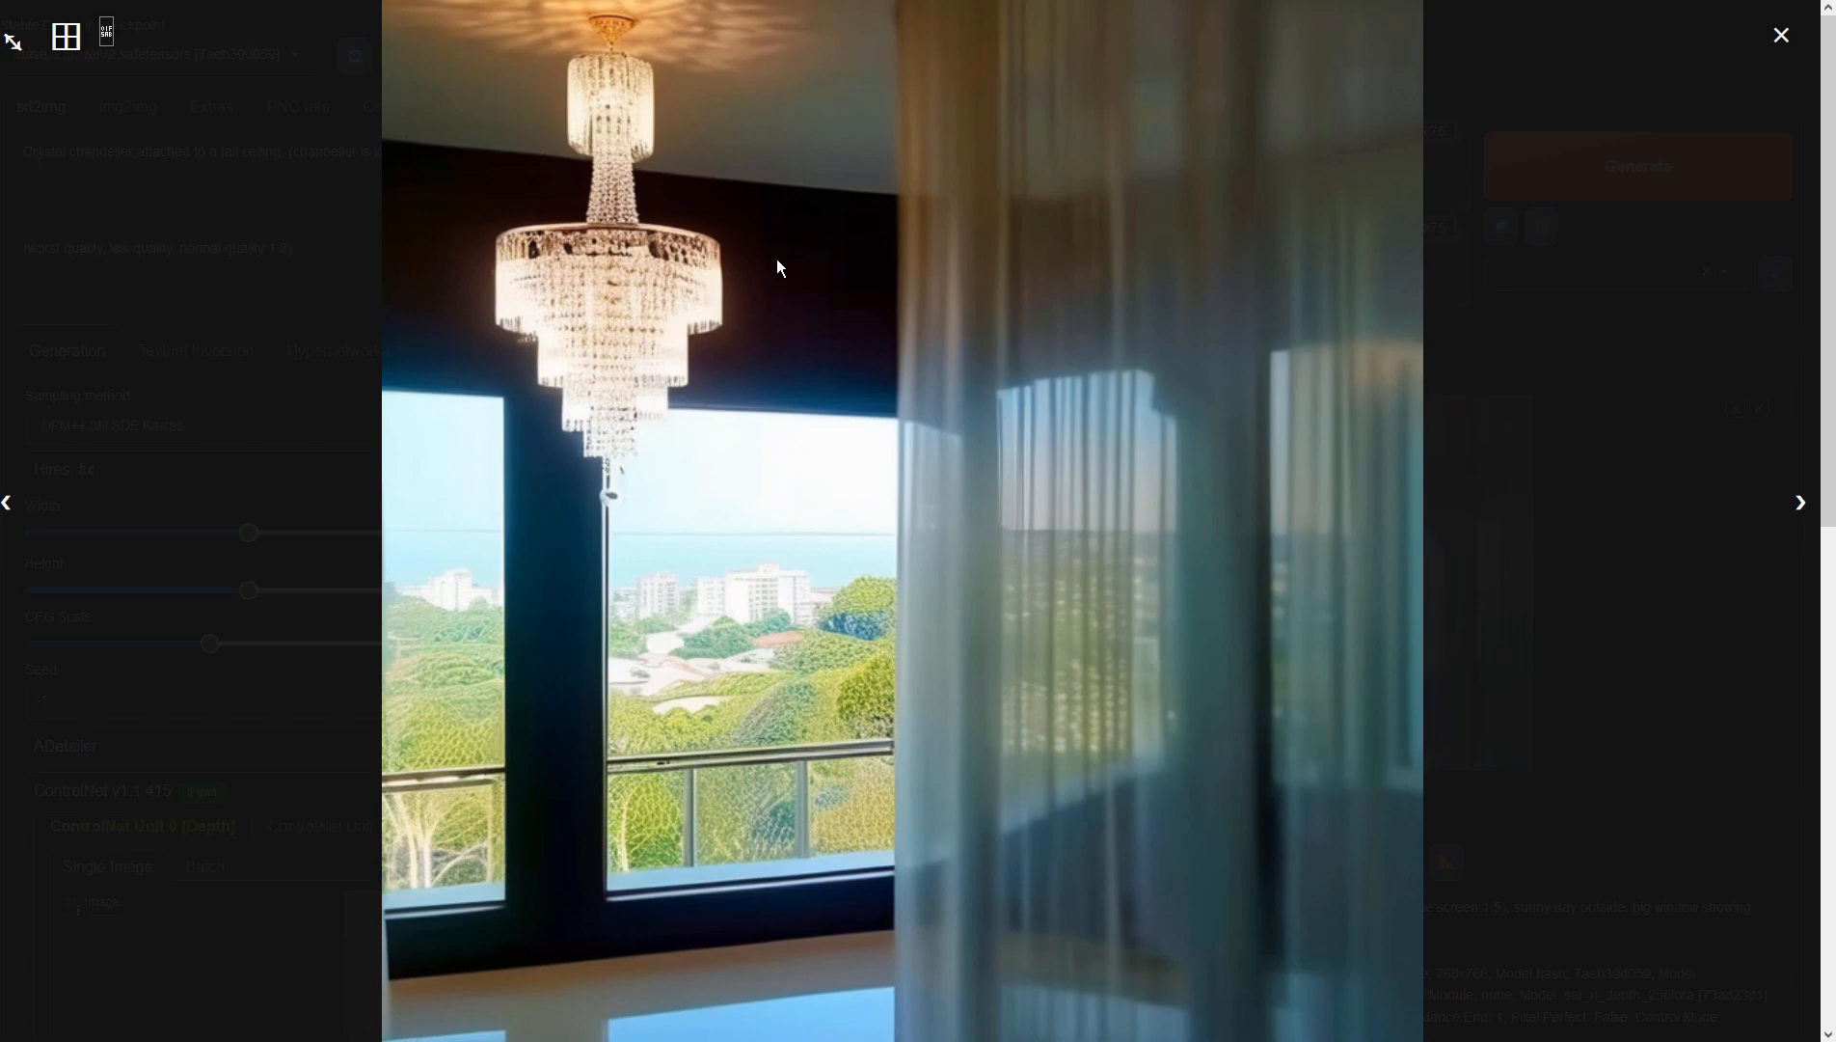
{"action": "left_click", "coordinate": [1781, 34]}
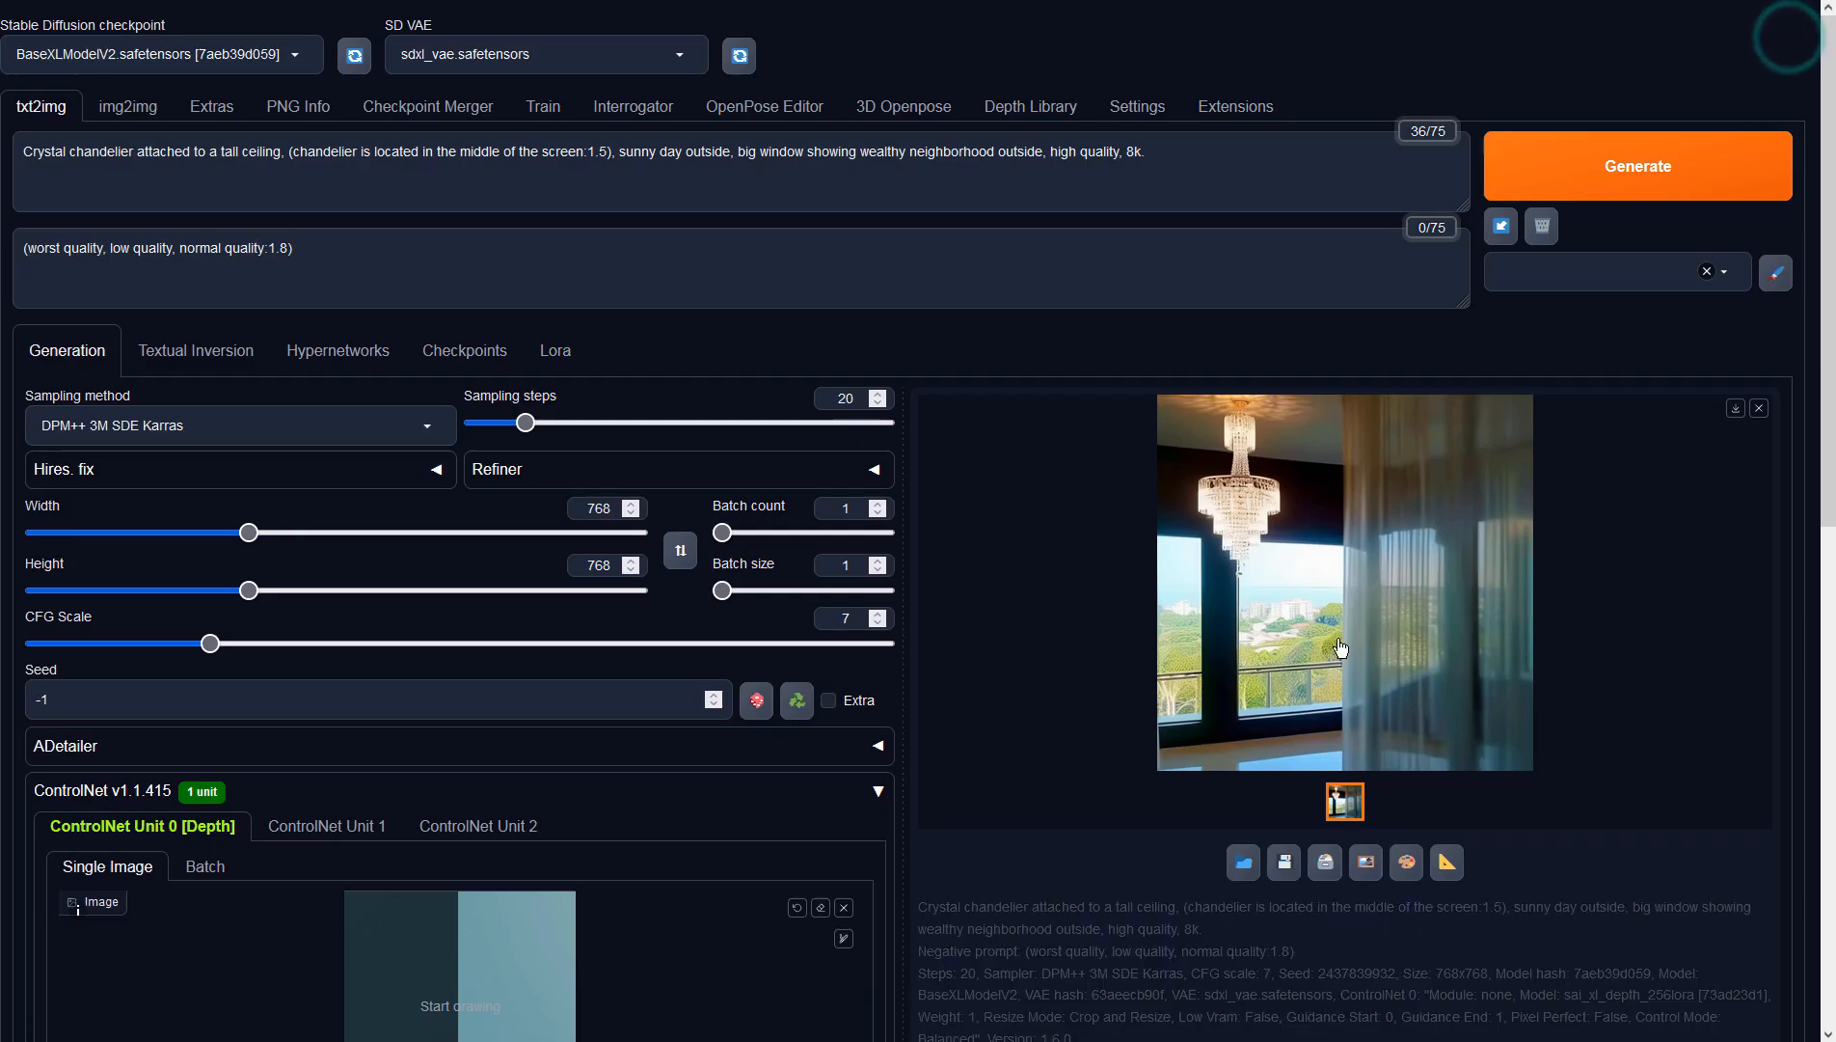
Send the generated chandelier image to img2img with its prompt and set the denoising strength to 0.9.
{"action": "left_click", "coordinate": [1363, 865]}
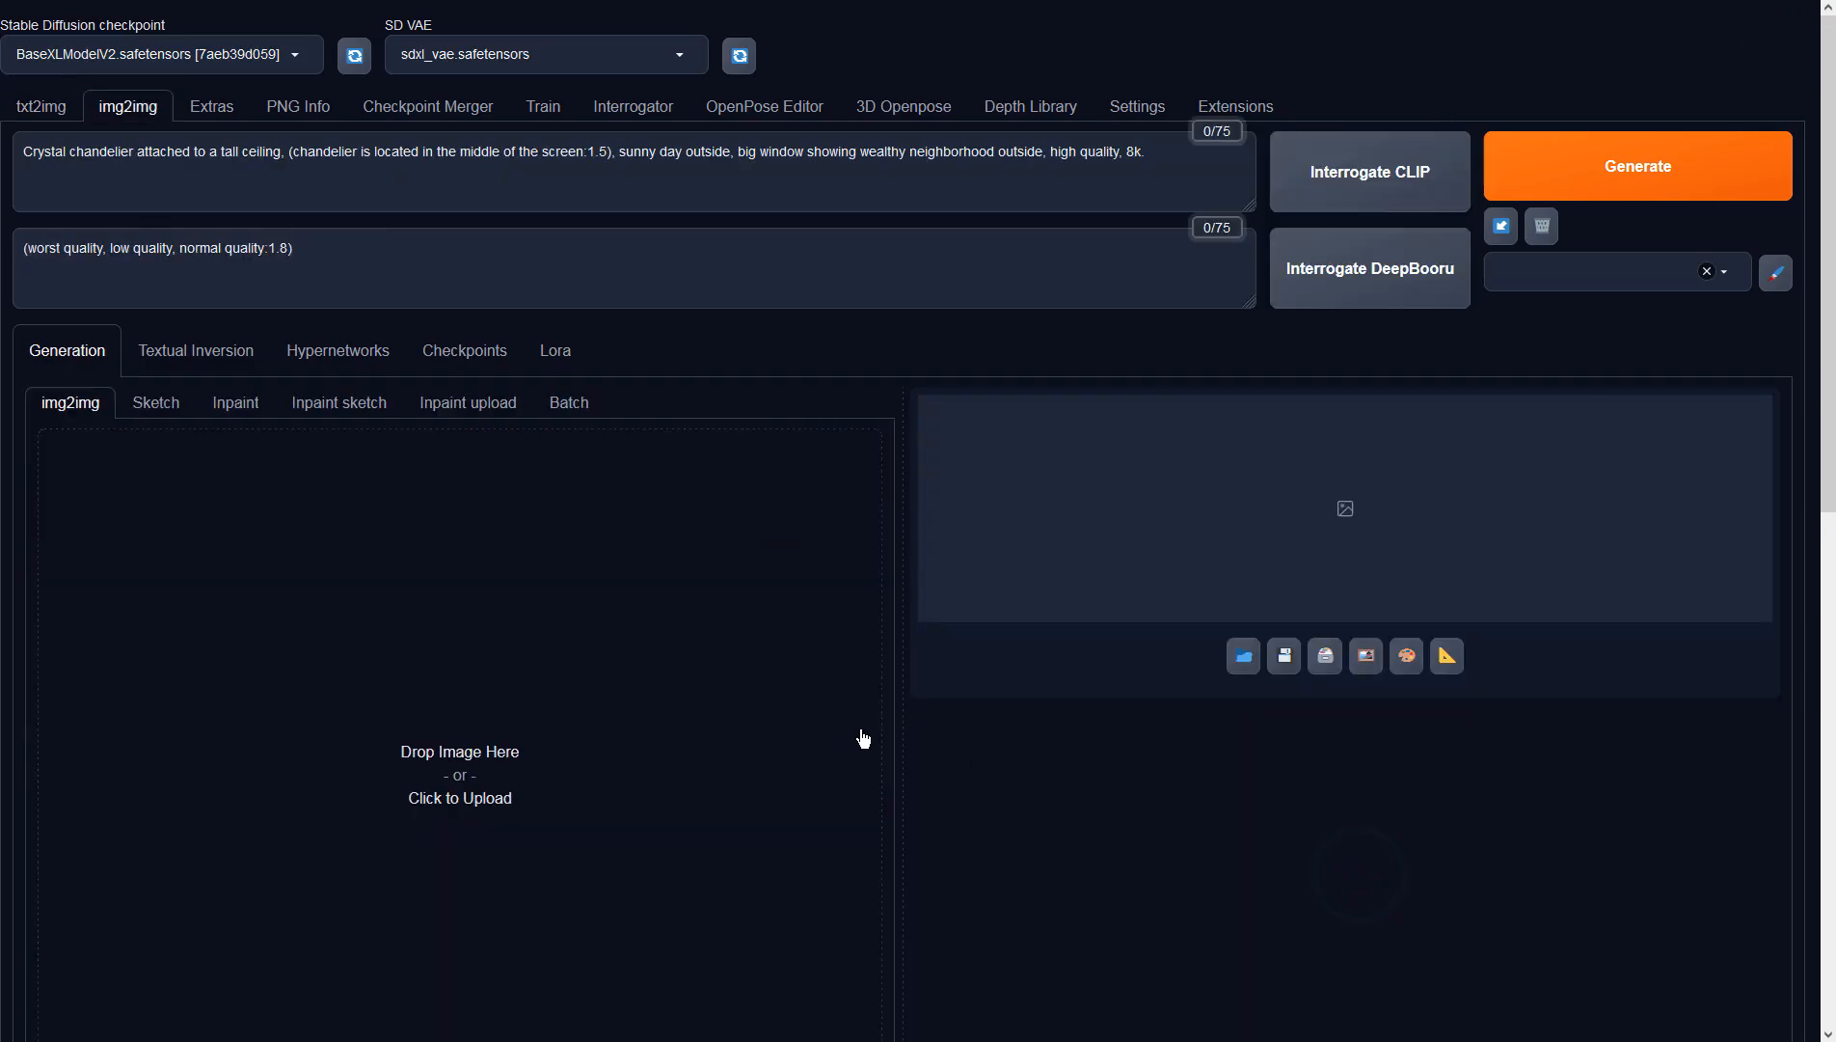
{"action": "scroll", "coordinate": [872, 696], "scroll_direction": "down", "scroll_amount": 5}
{"action": "left_click_drag", "start_coordinate": [701, 957], "coordinate": [804, 964]}
{"action": "scroll", "coordinate": [1231, 729], "scroll_direction": "up", "scroll_amount": 5}
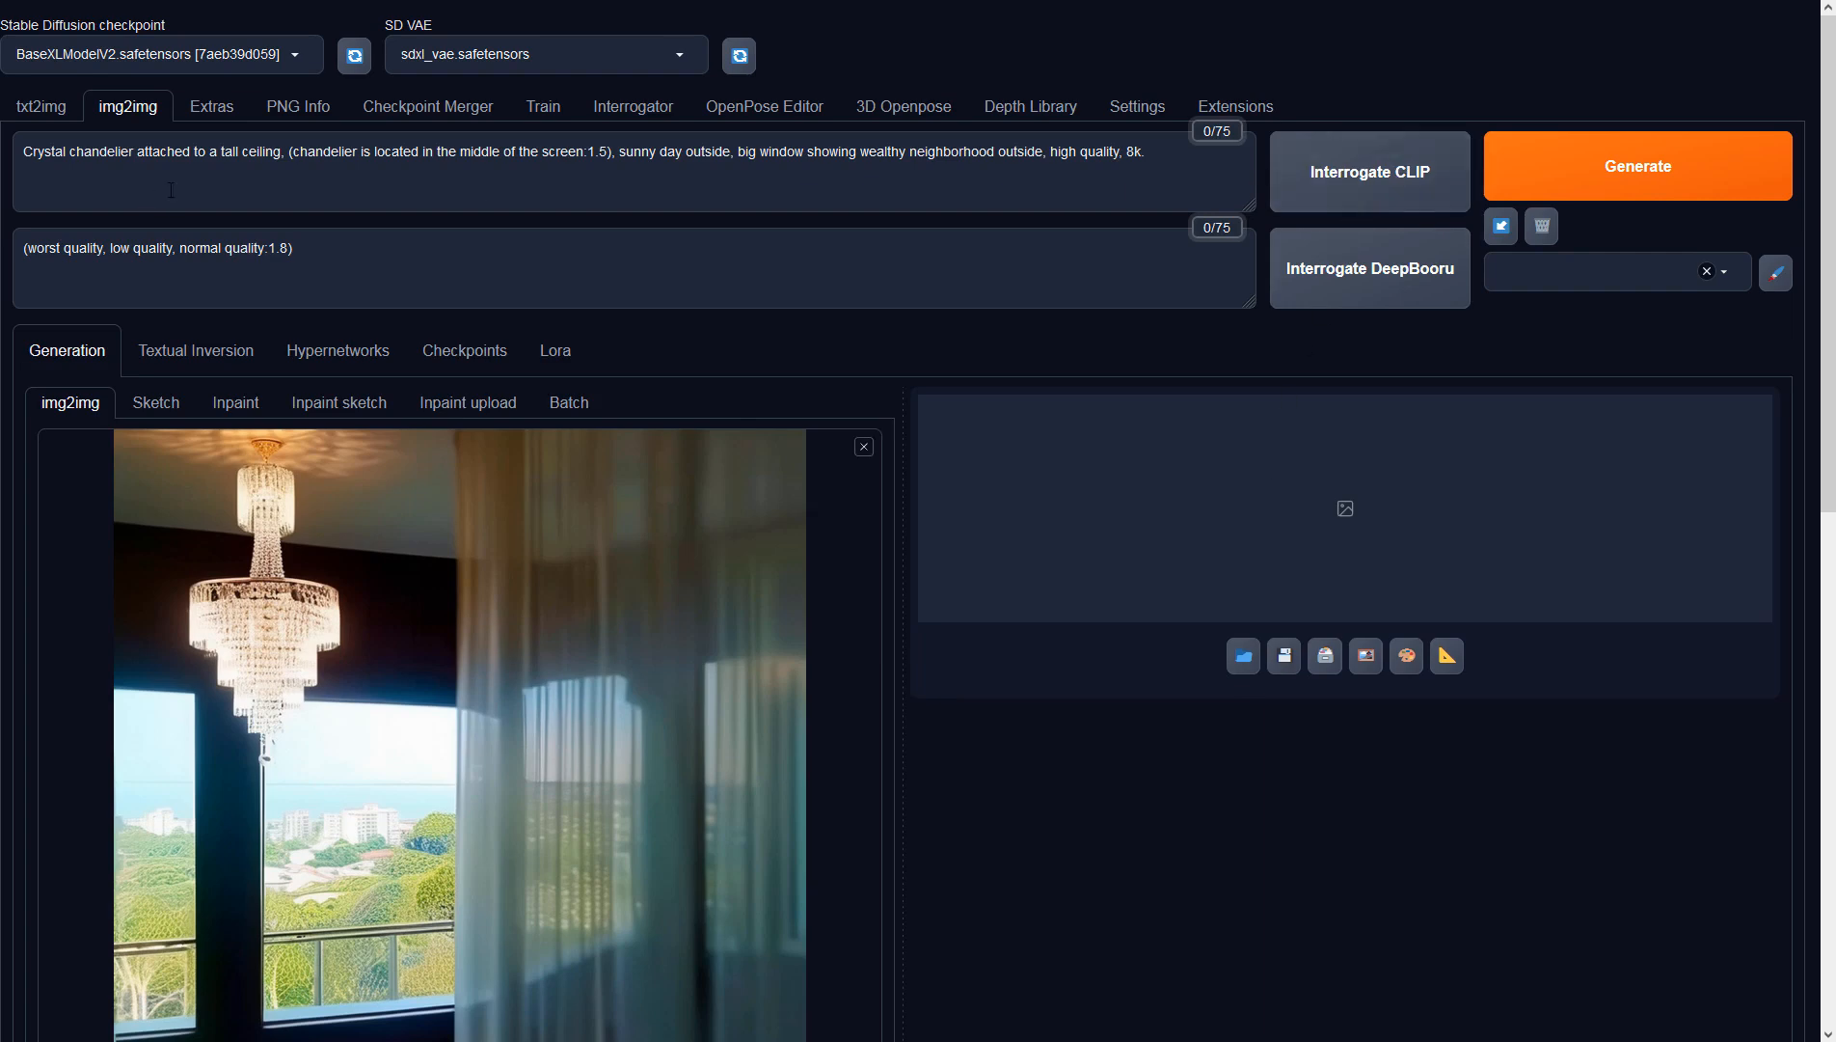
Generate an img2img variation of the curtained chandelier room and inspect it at full size.
{"action": "left_click", "coordinate": [1503, 160]}
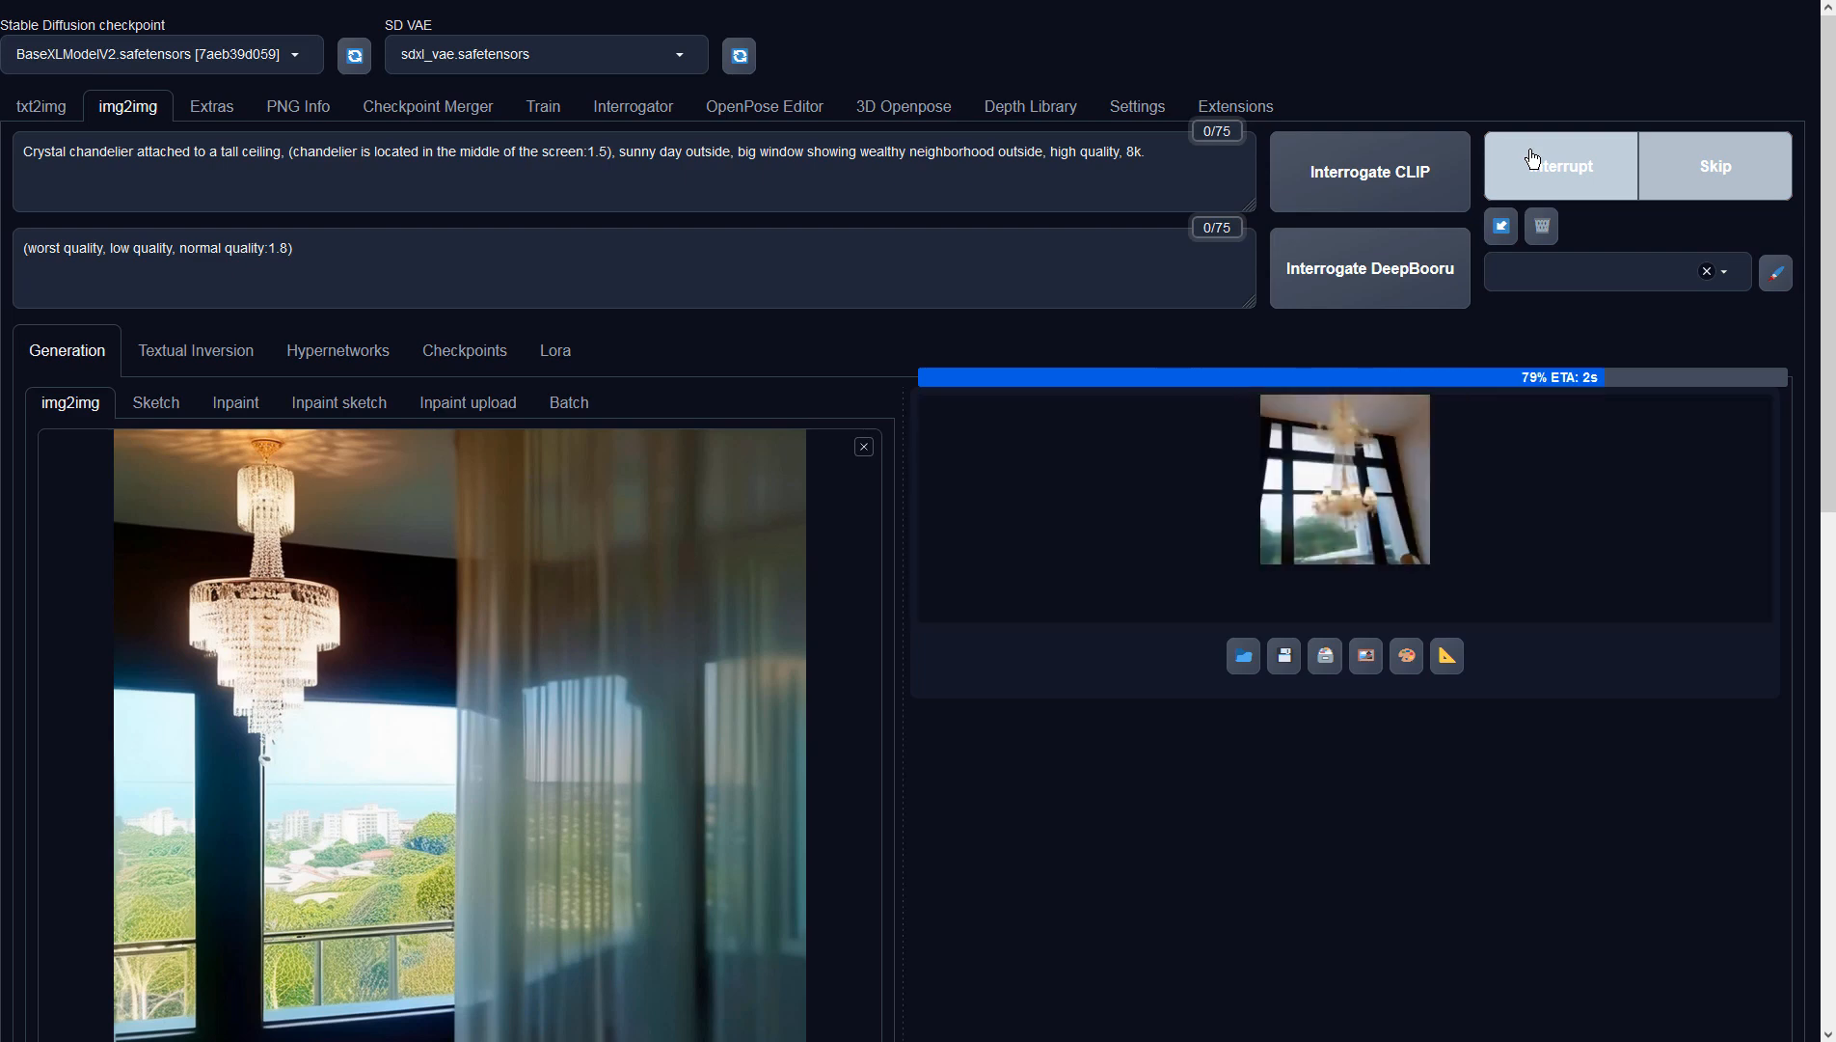
{"action": "left_click", "coordinate": [1438, 559]}
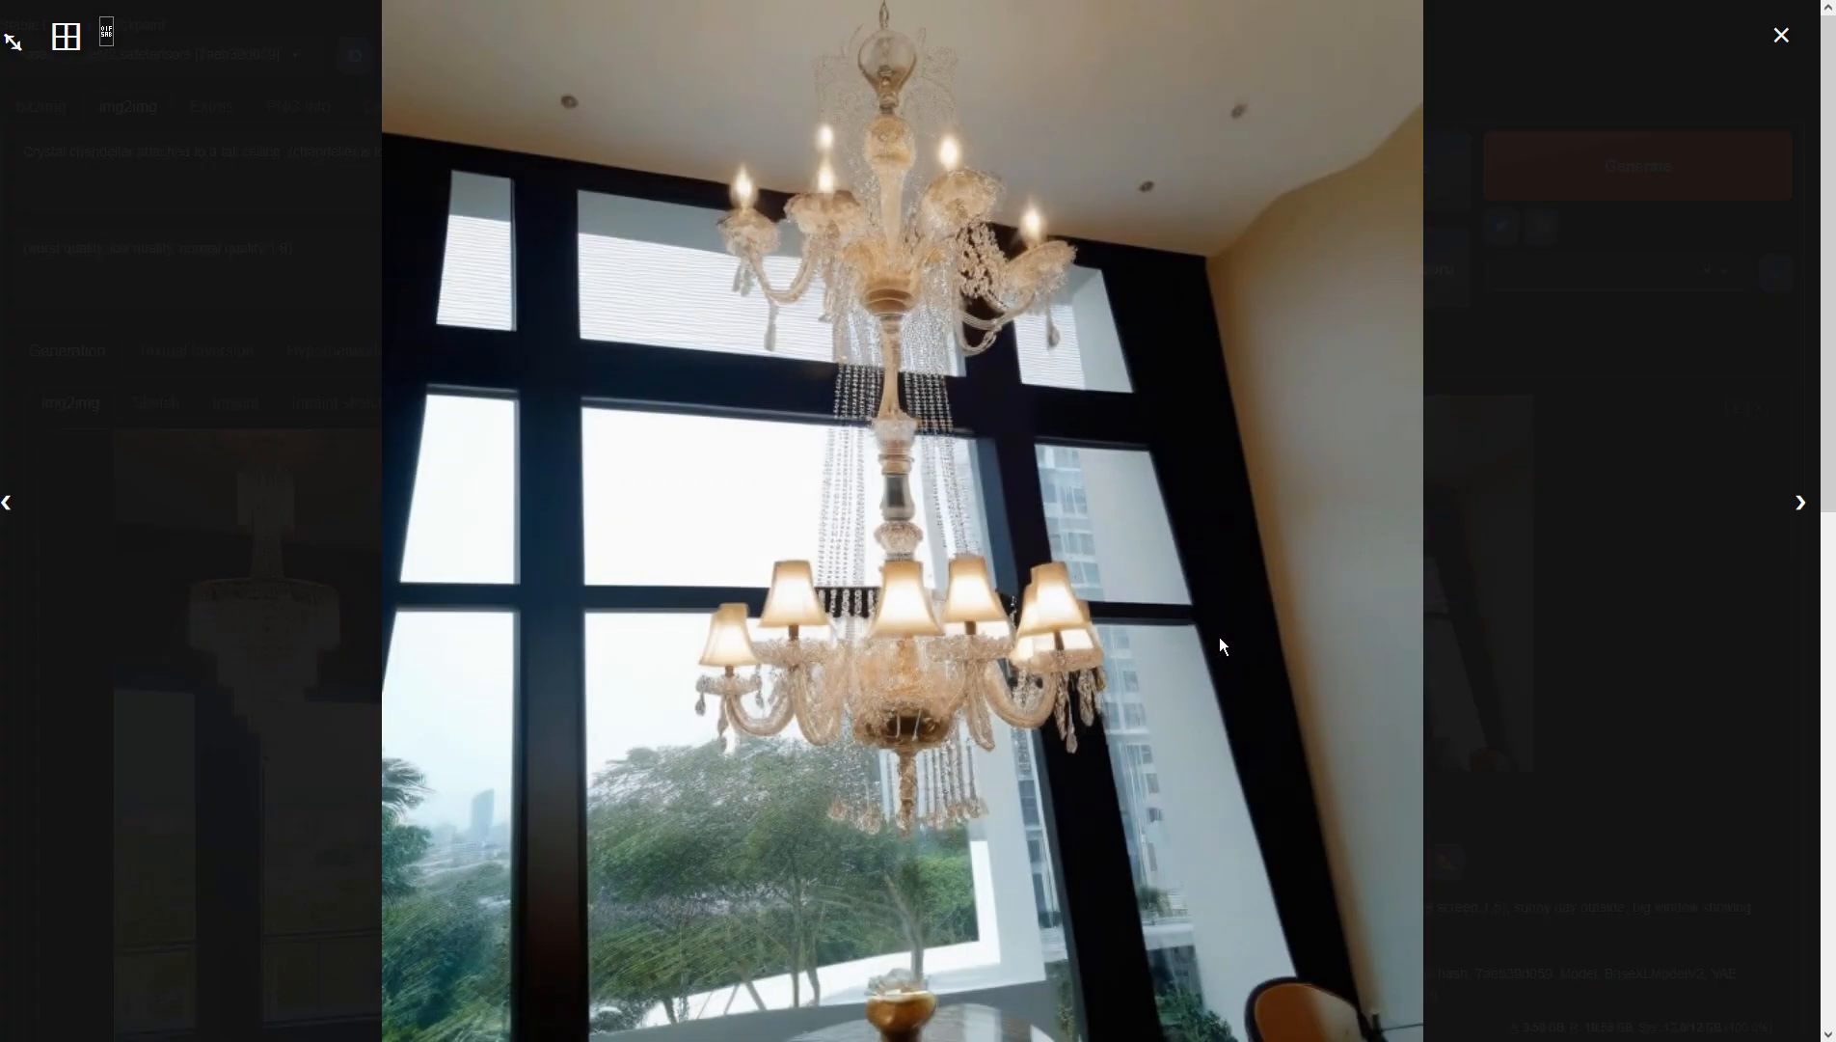
{"action": "left_click", "coordinate": [1781, 37]}
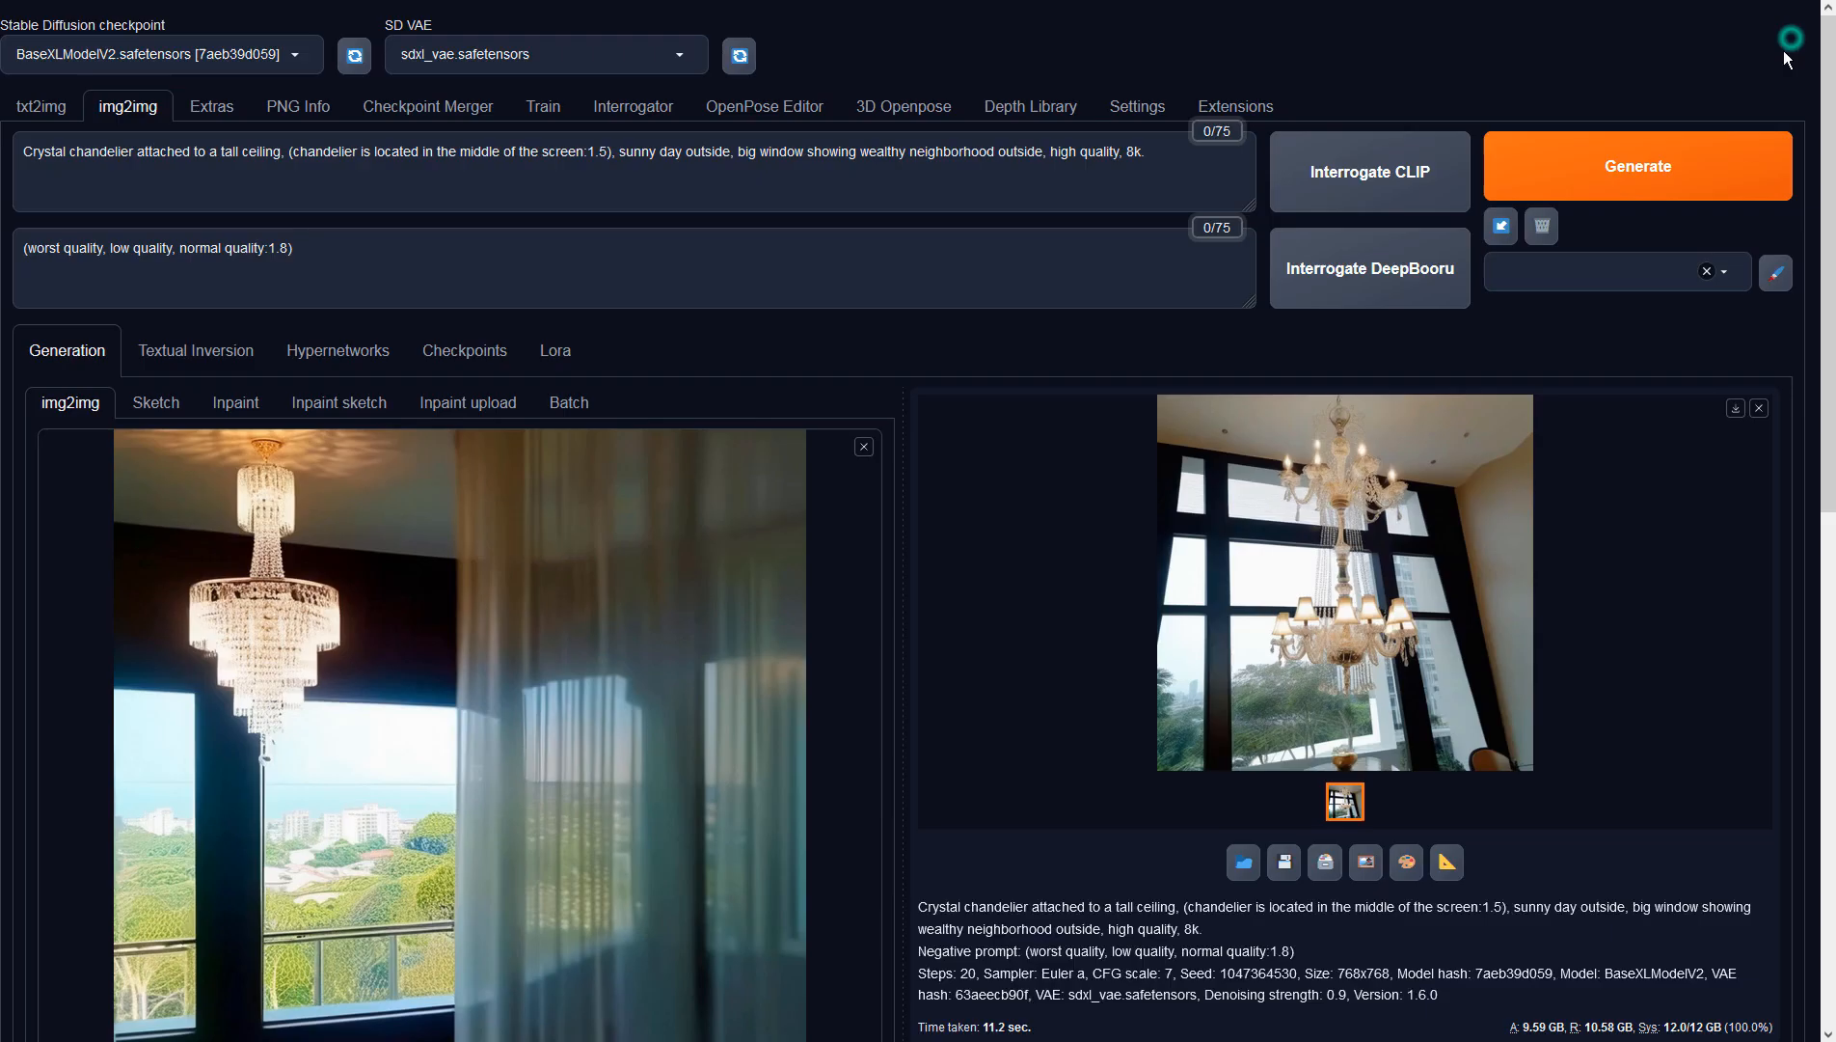
Generate a second img2img variation from the same source image and view it at full size.
{"action": "left_click", "coordinate": [1635, 179]}
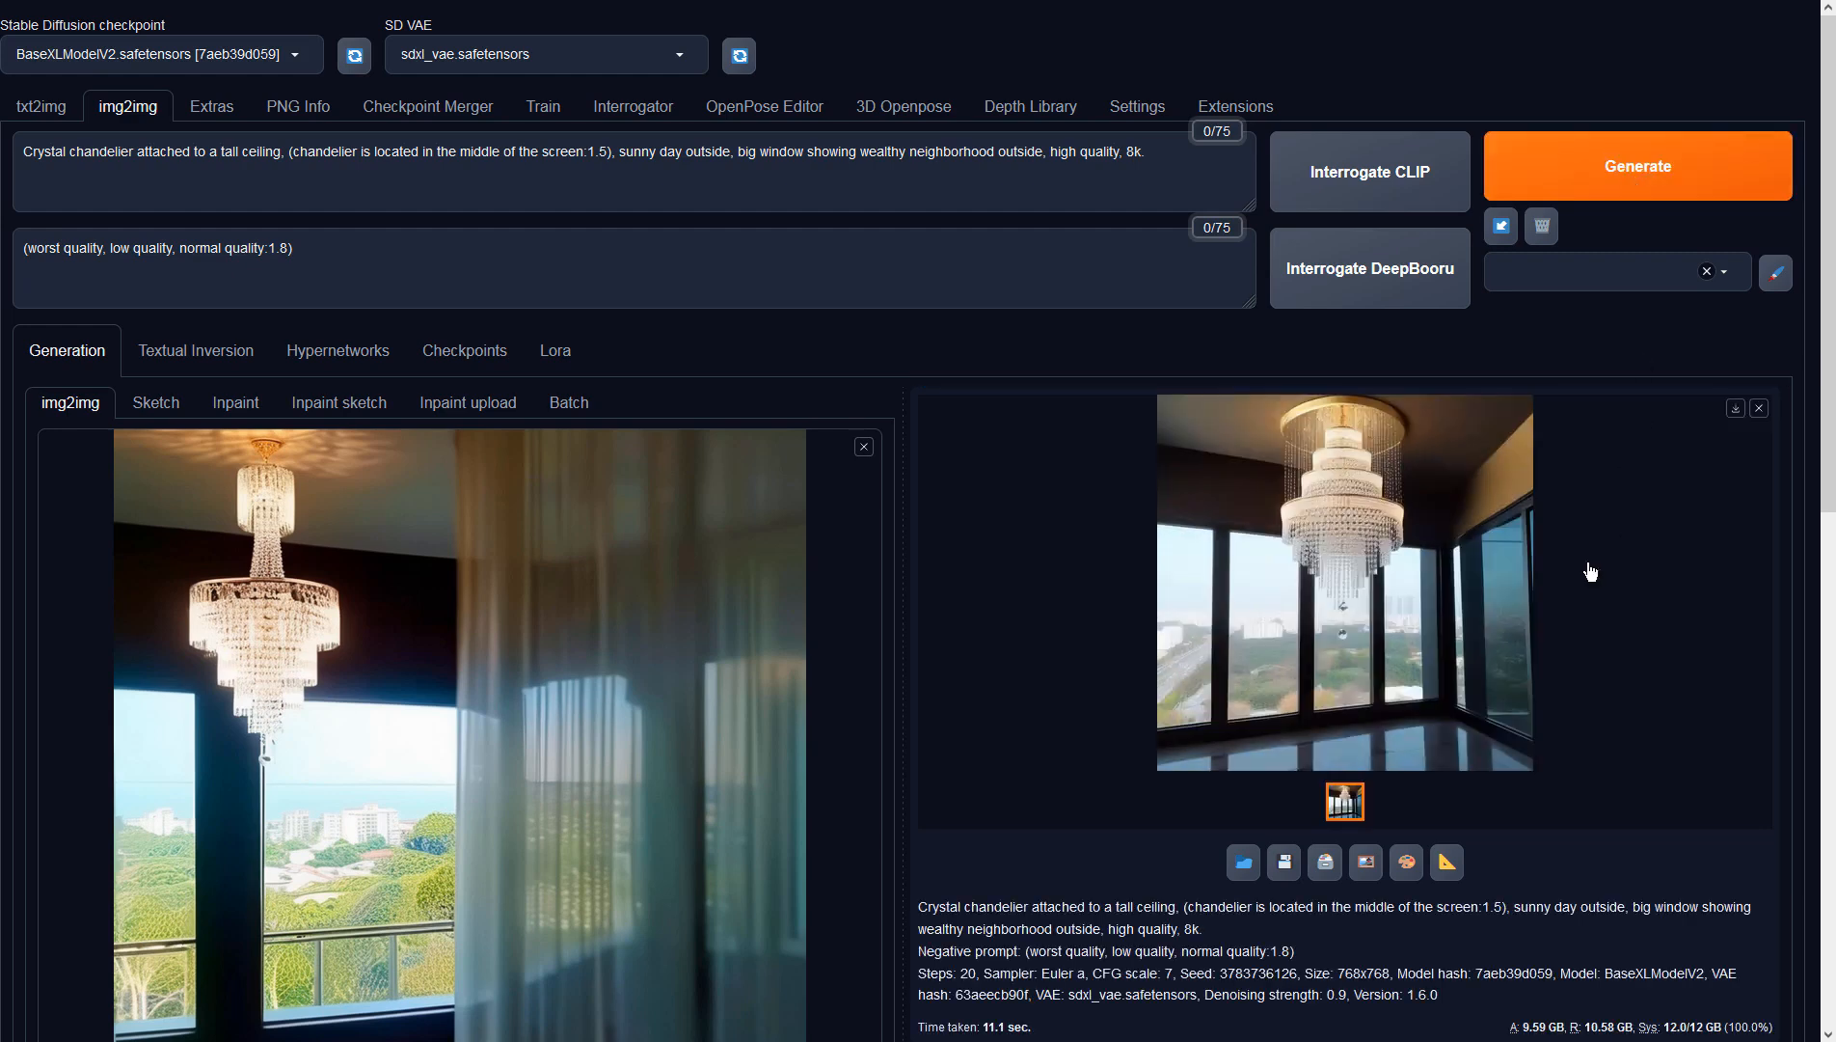
{"action": "left_click", "coordinate": [1484, 617]}
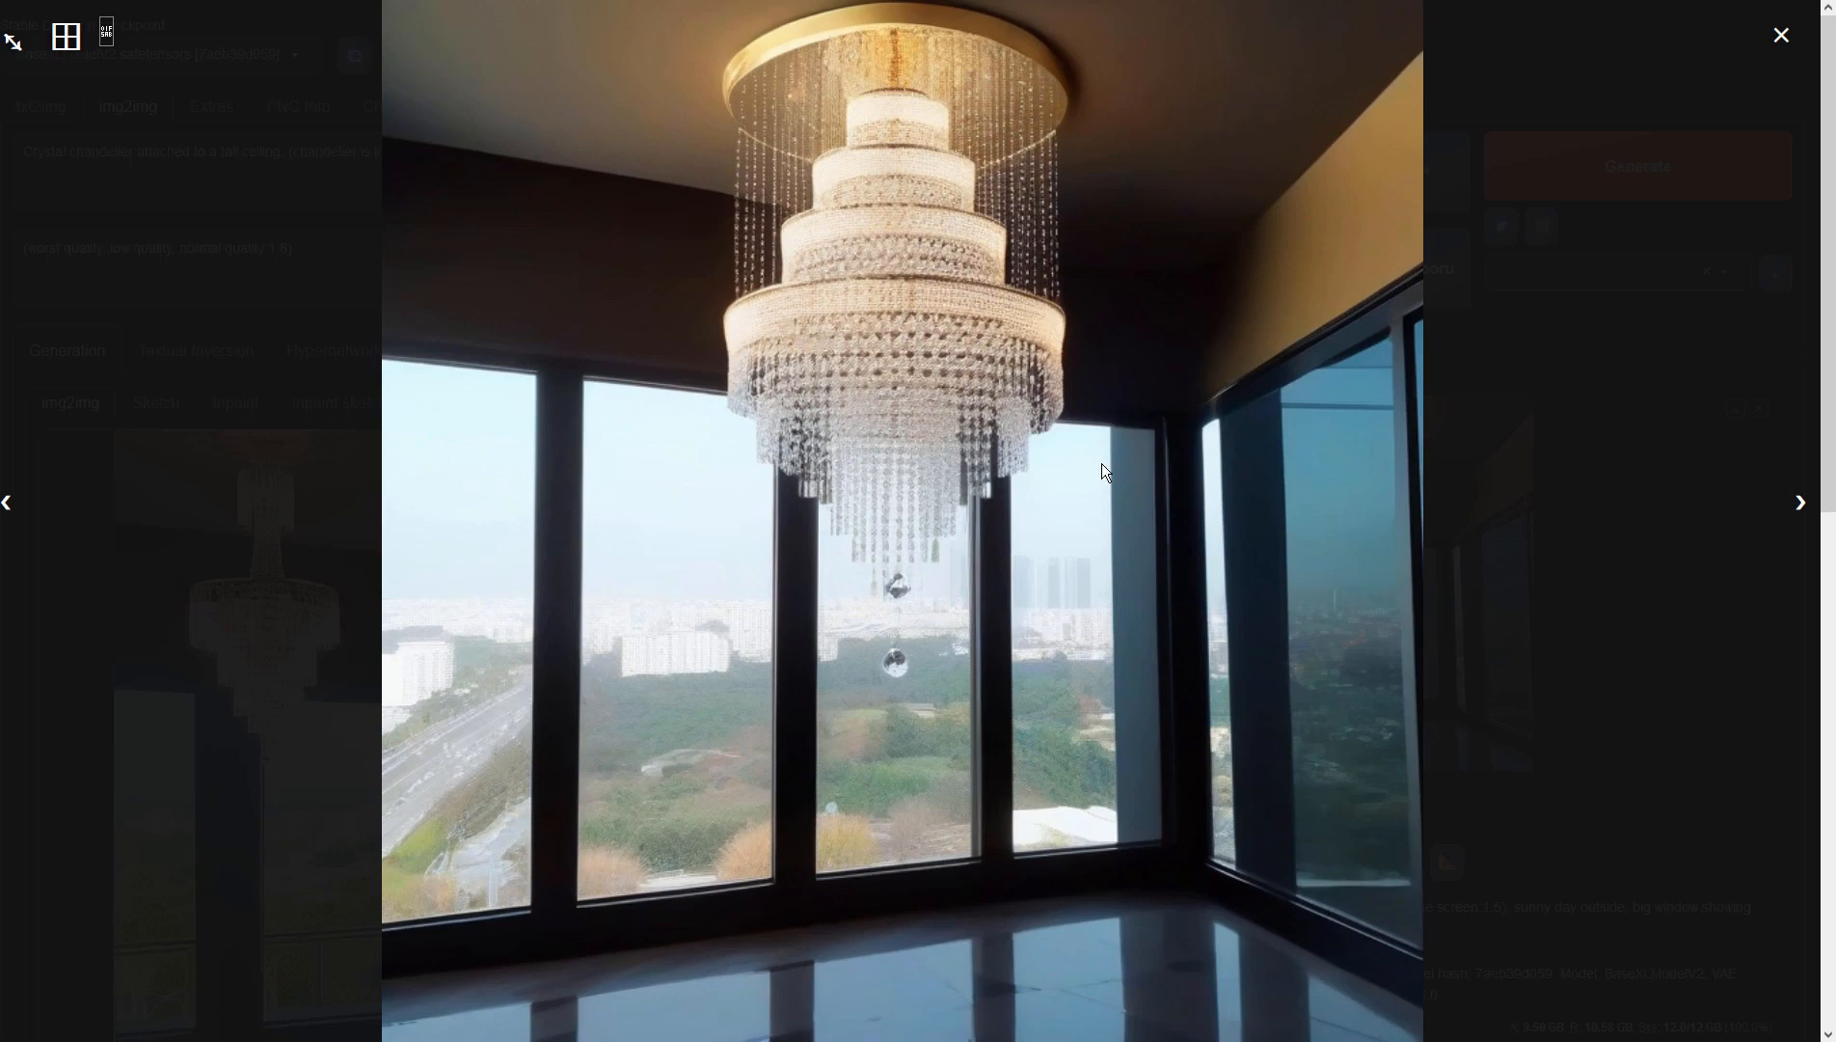
{"action": "left_click", "coordinate": [1780, 35]}
Use the latest variation as the img2img source, with 40 sampling steps and the DPM++ 3M SDE Karras sampling method.
{"action": "left_click", "coordinate": [1370, 876]}
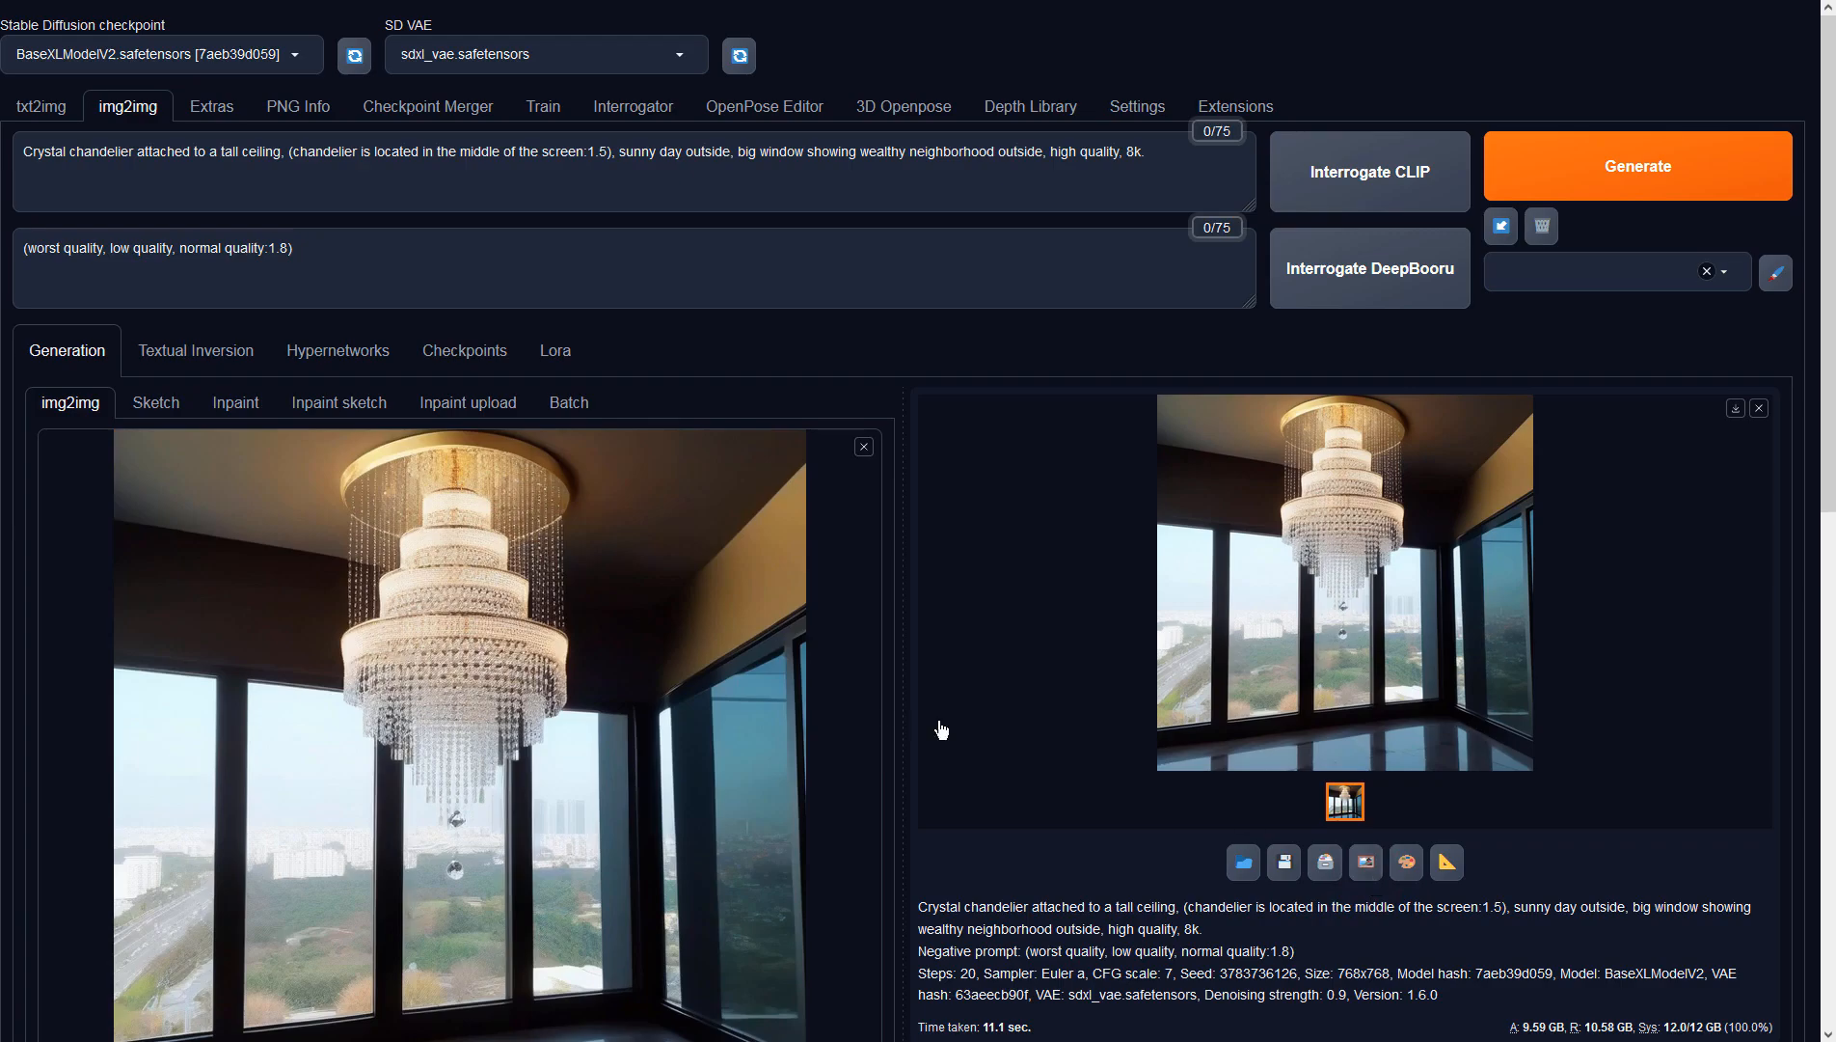
{"action": "scroll", "coordinate": [1037, 749], "scroll_direction": "down", "scroll_amount": 4}
{"action": "left_click_drag", "start_coordinate": [847, 693], "coordinate": [836, 693]}
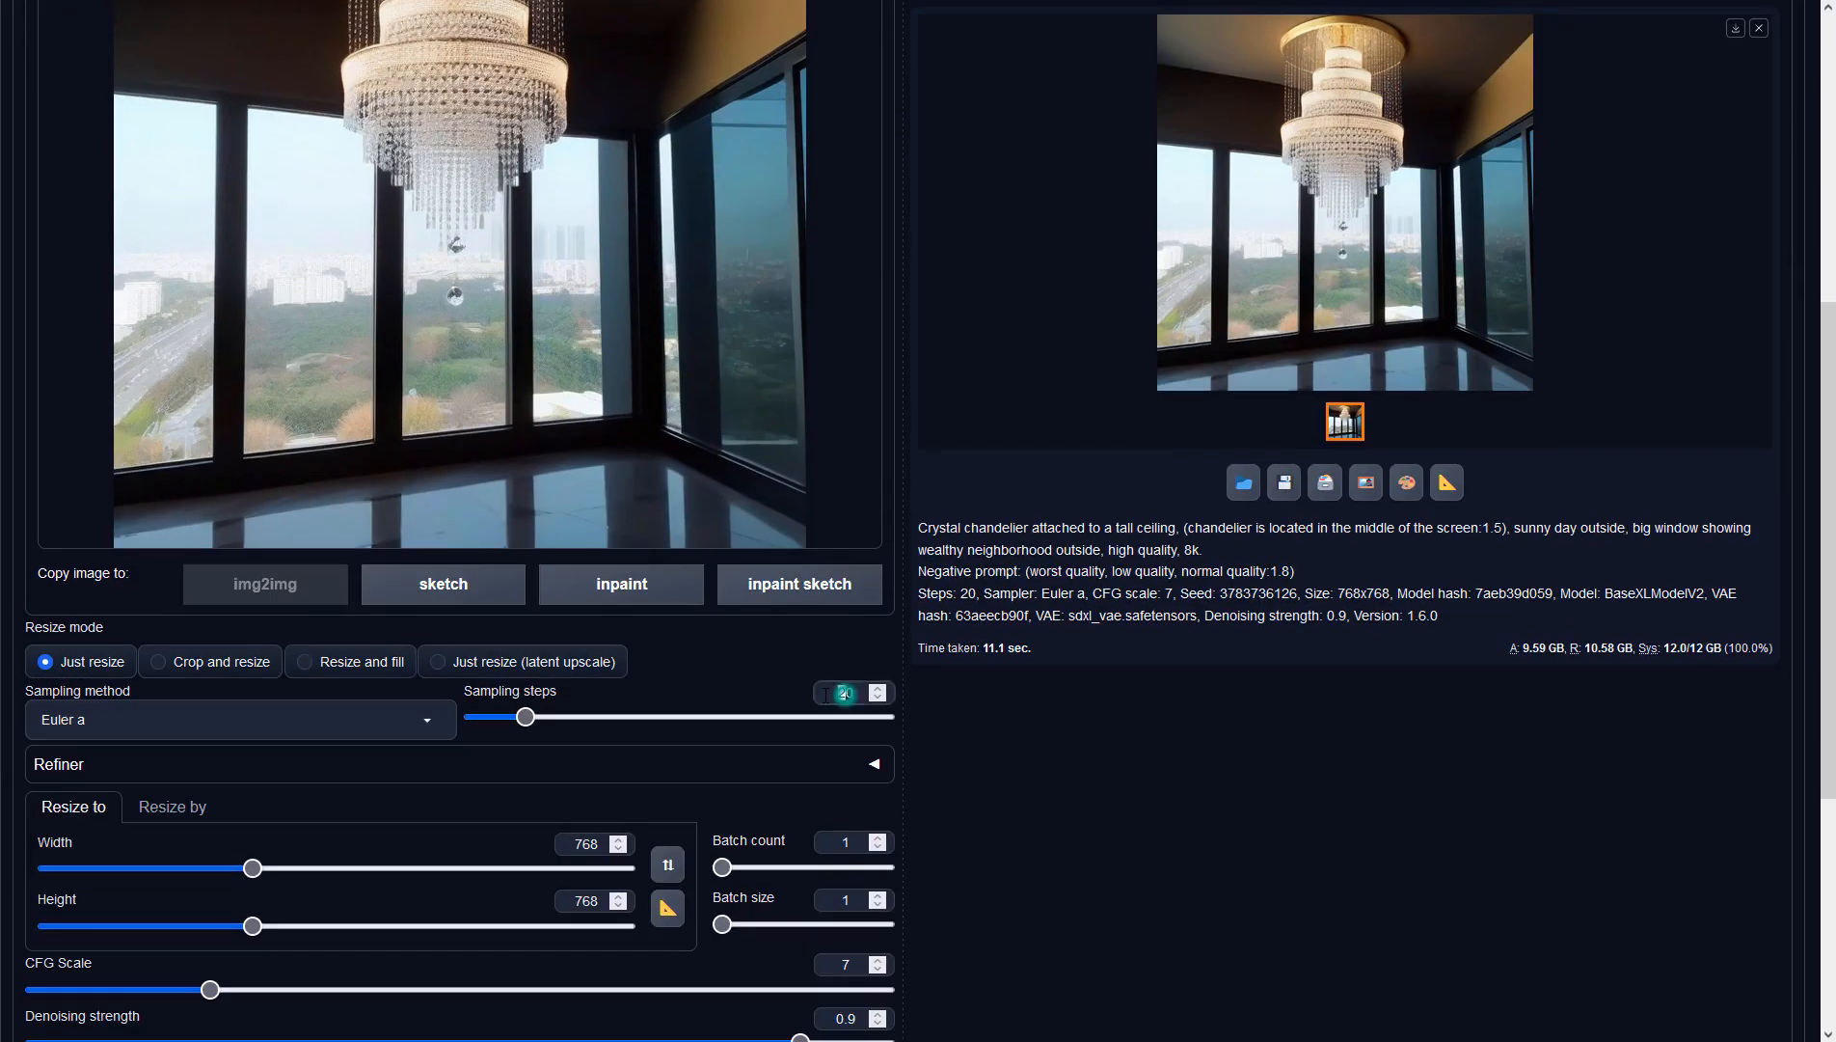
{"action": "type", "text": "4"}
{"action": "left_click", "coordinate": [431, 731]}
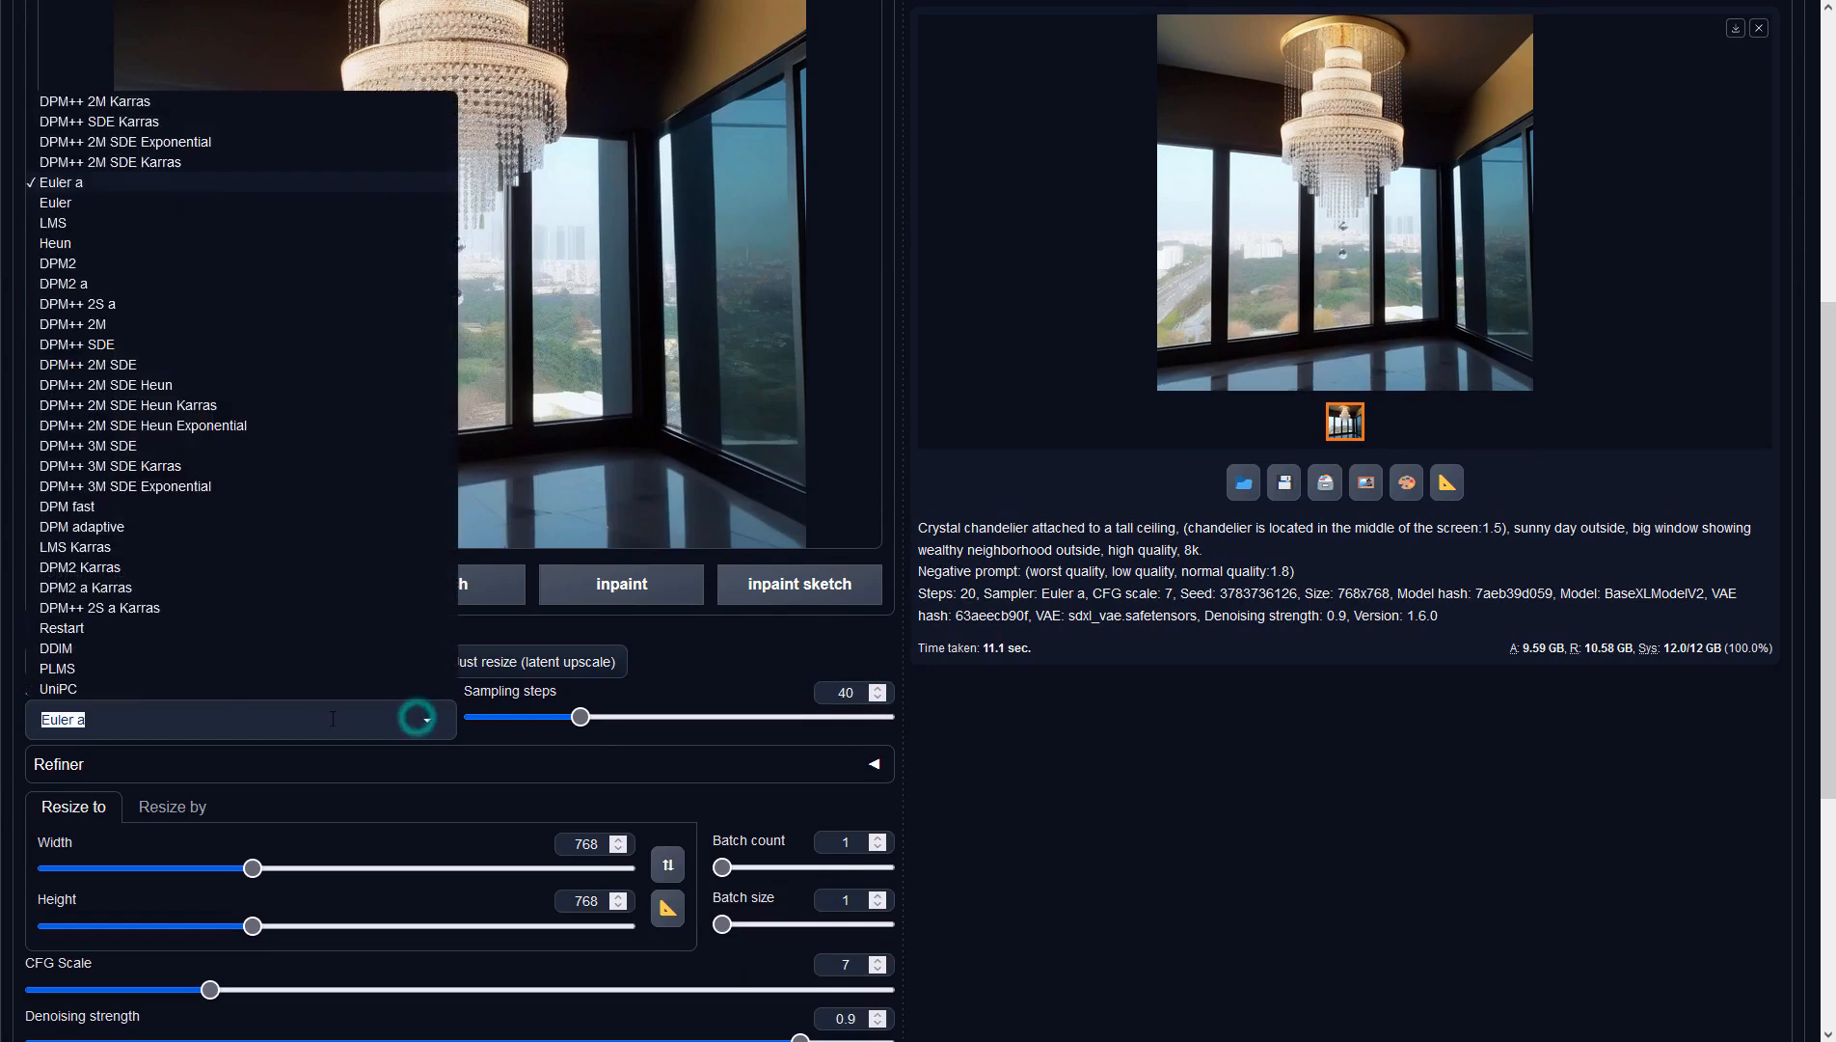
{"action": "left_click", "coordinate": [172, 468]}
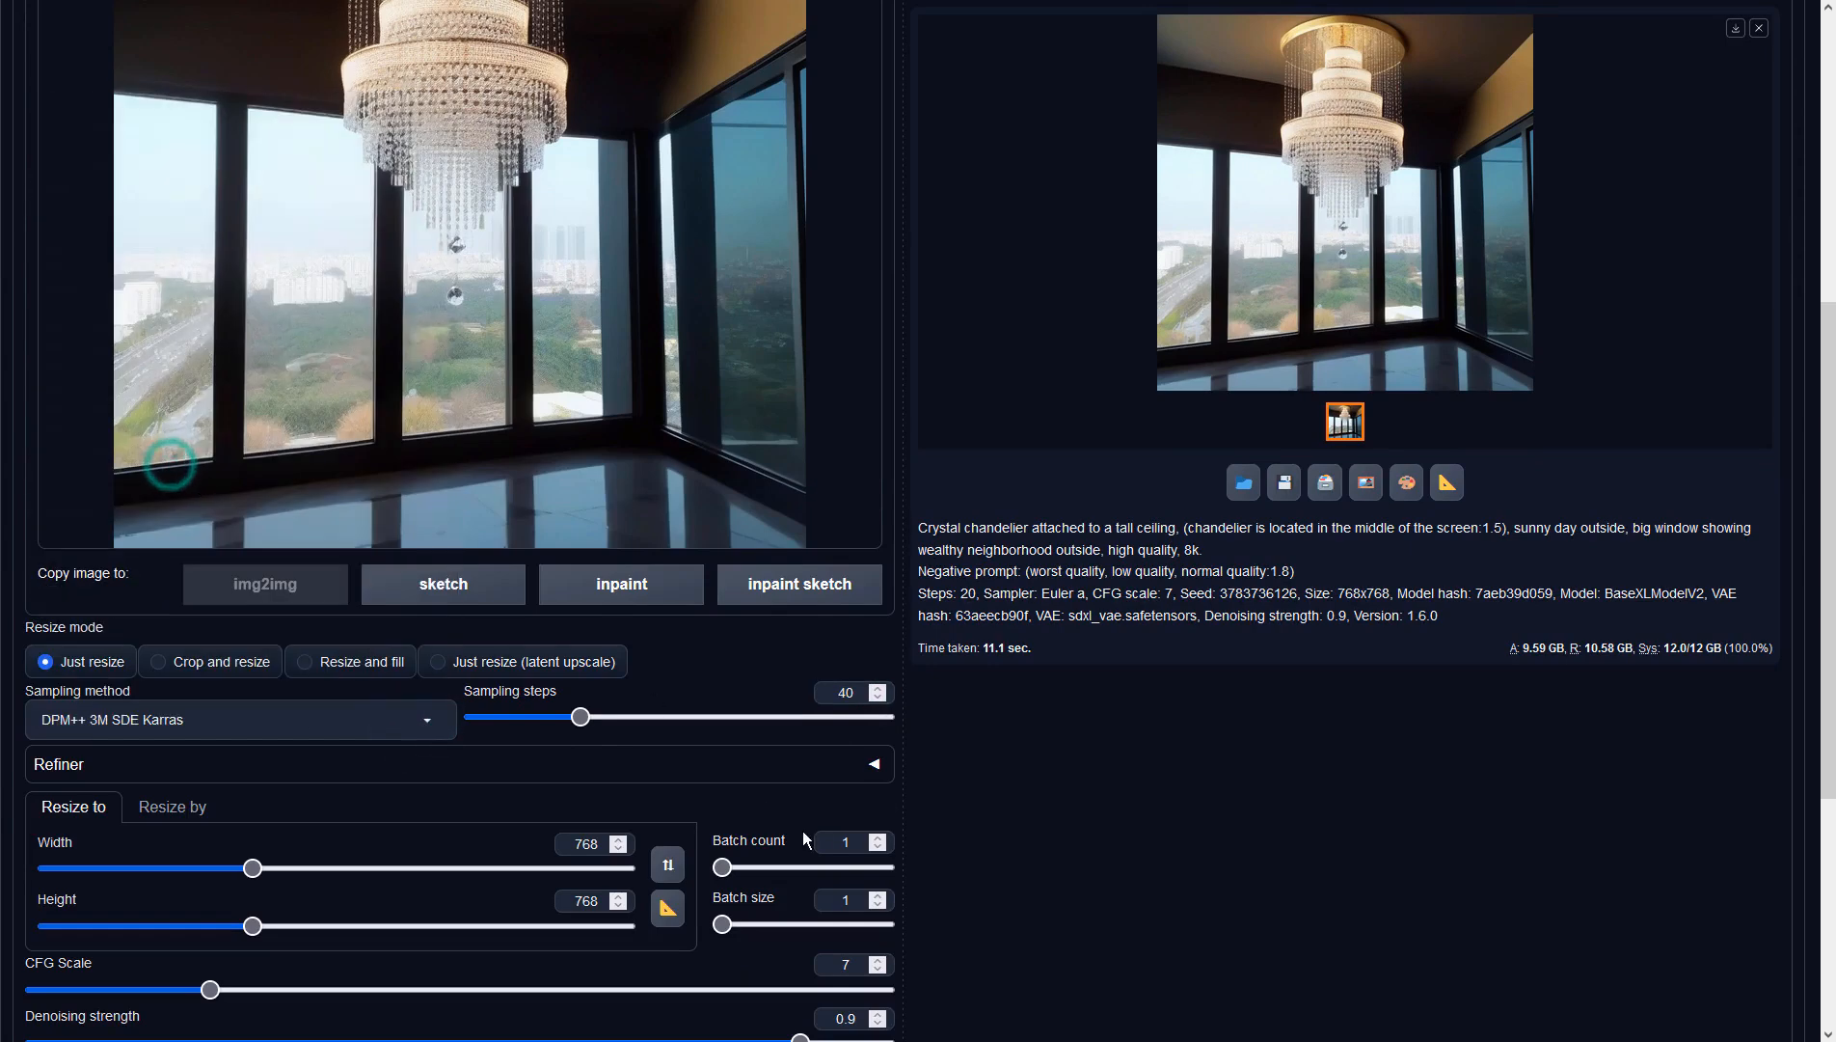
Raise the batch count to produce two images and generate the new img2img variations.
{"action": "left_click_drag", "start_coordinate": [862, 841], "coordinate": [810, 848]}
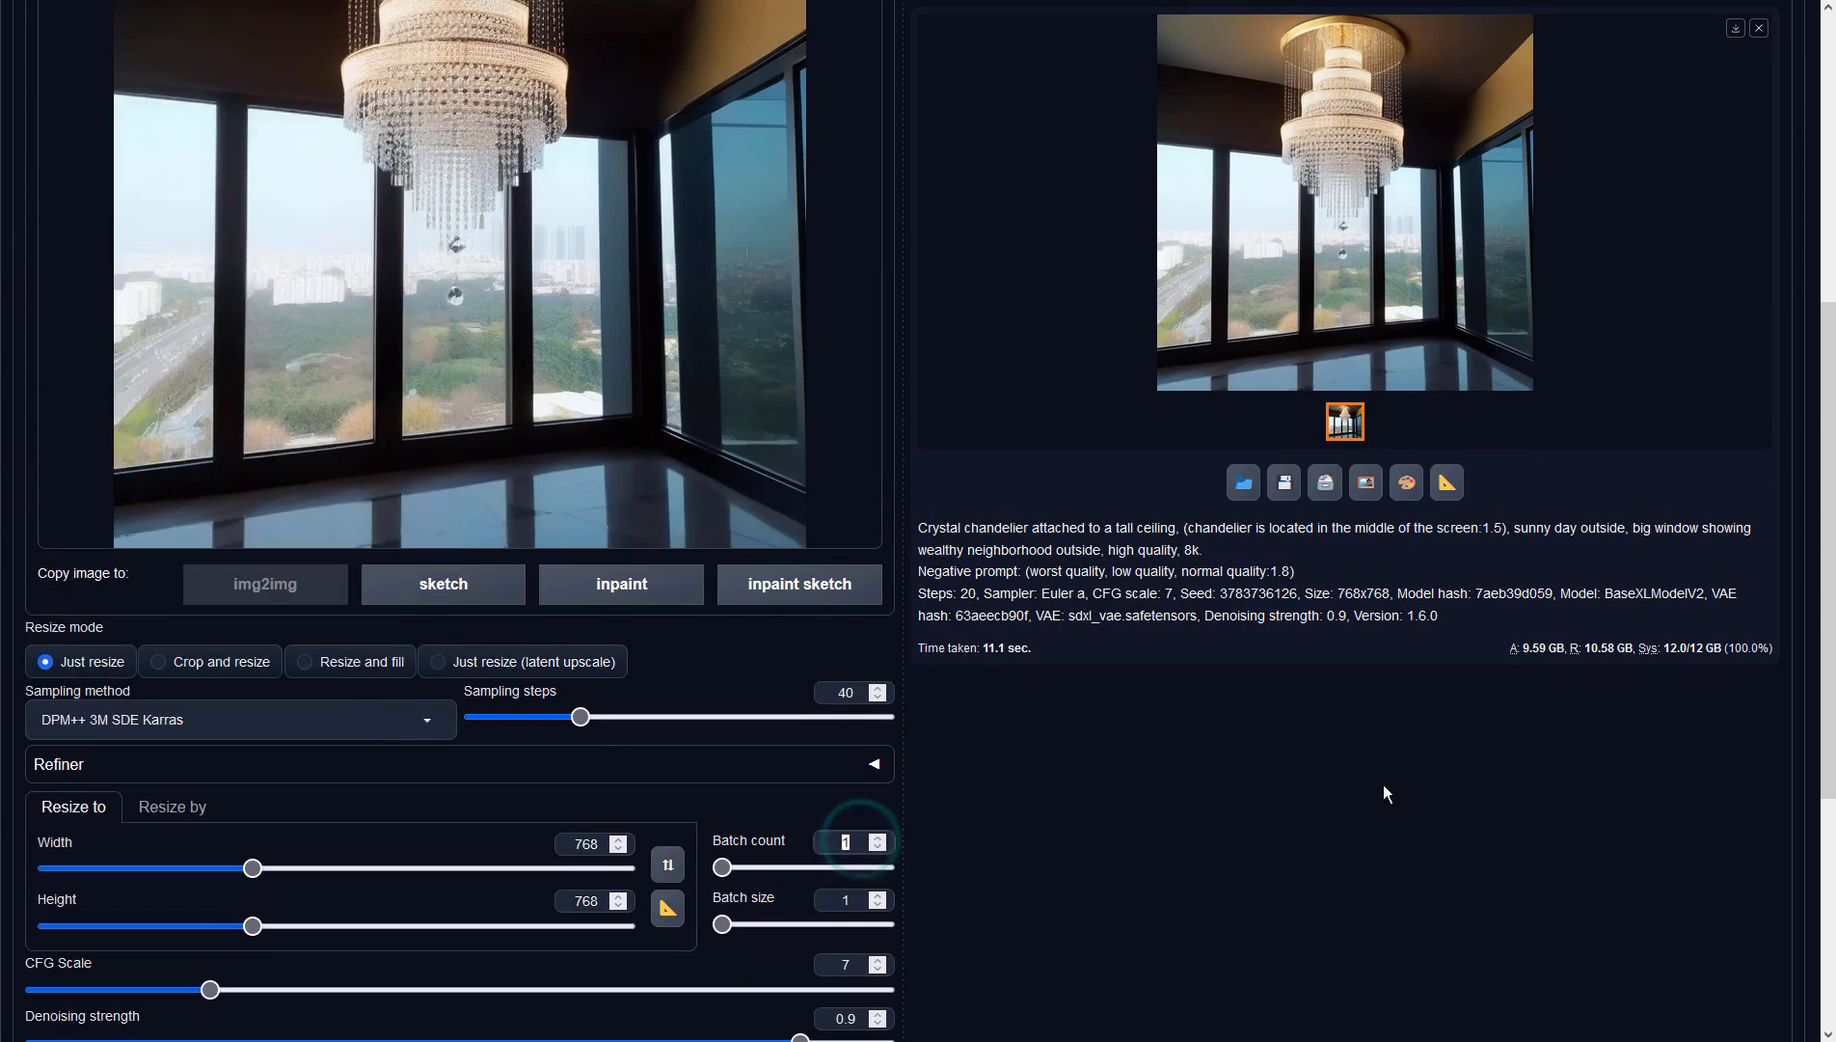
{"action": "scroll", "coordinate": [1391, 786], "scroll_direction": "up", "scroll_amount": 5}
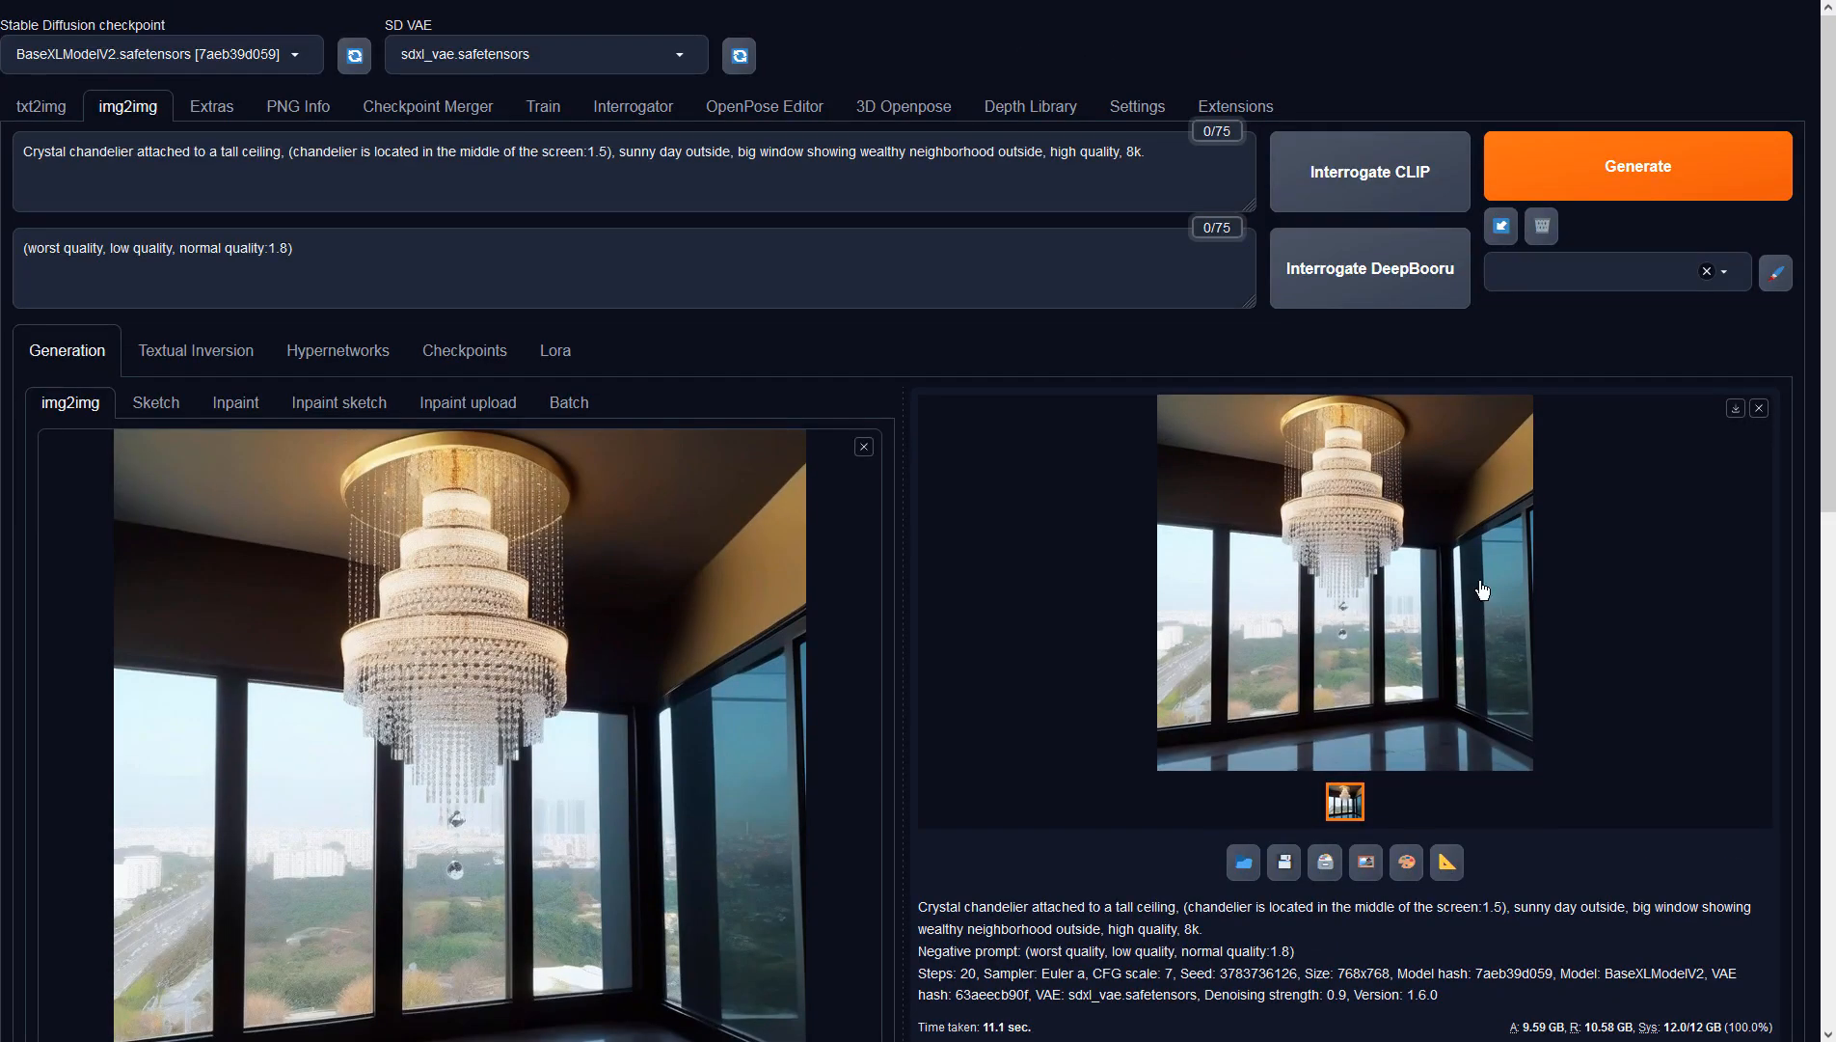
{"action": "left_click", "coordinate": [1529, 147]}
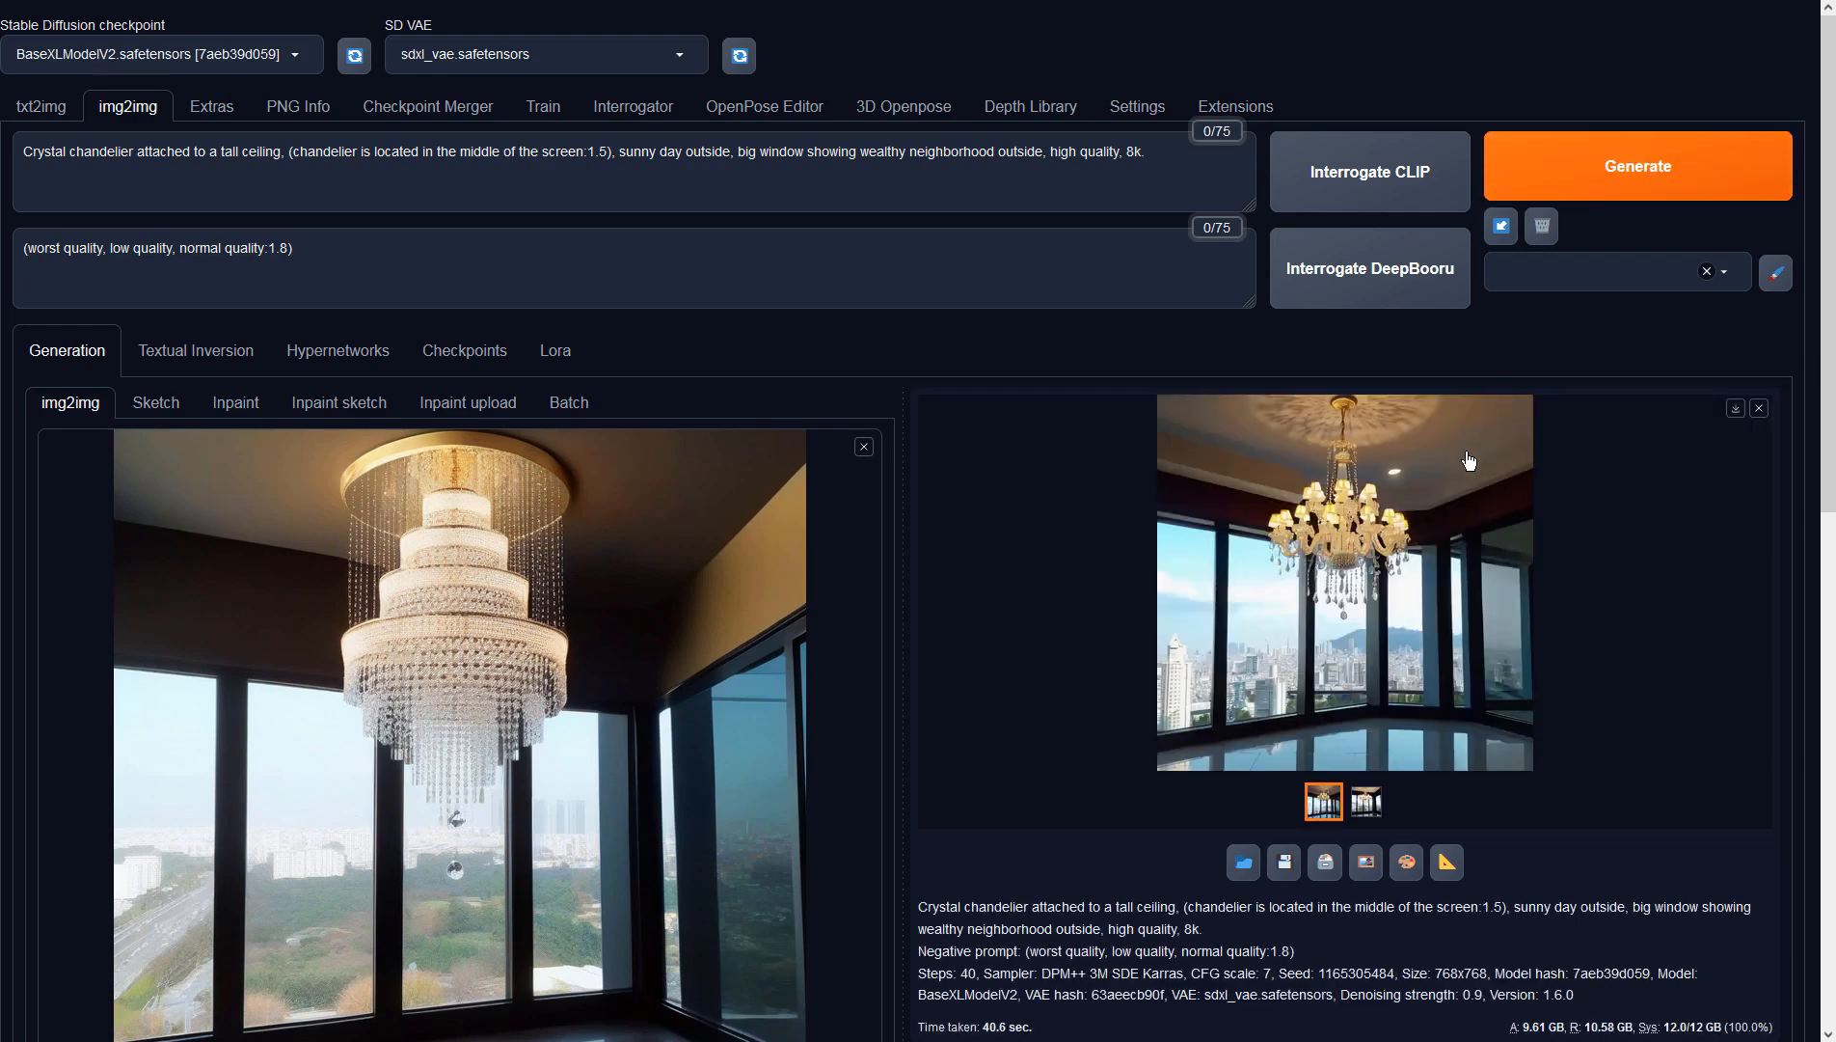
Compare the two newly generated chandelier variations at full size.
{"action": "left_click", "coordinate": [1466, 452]}
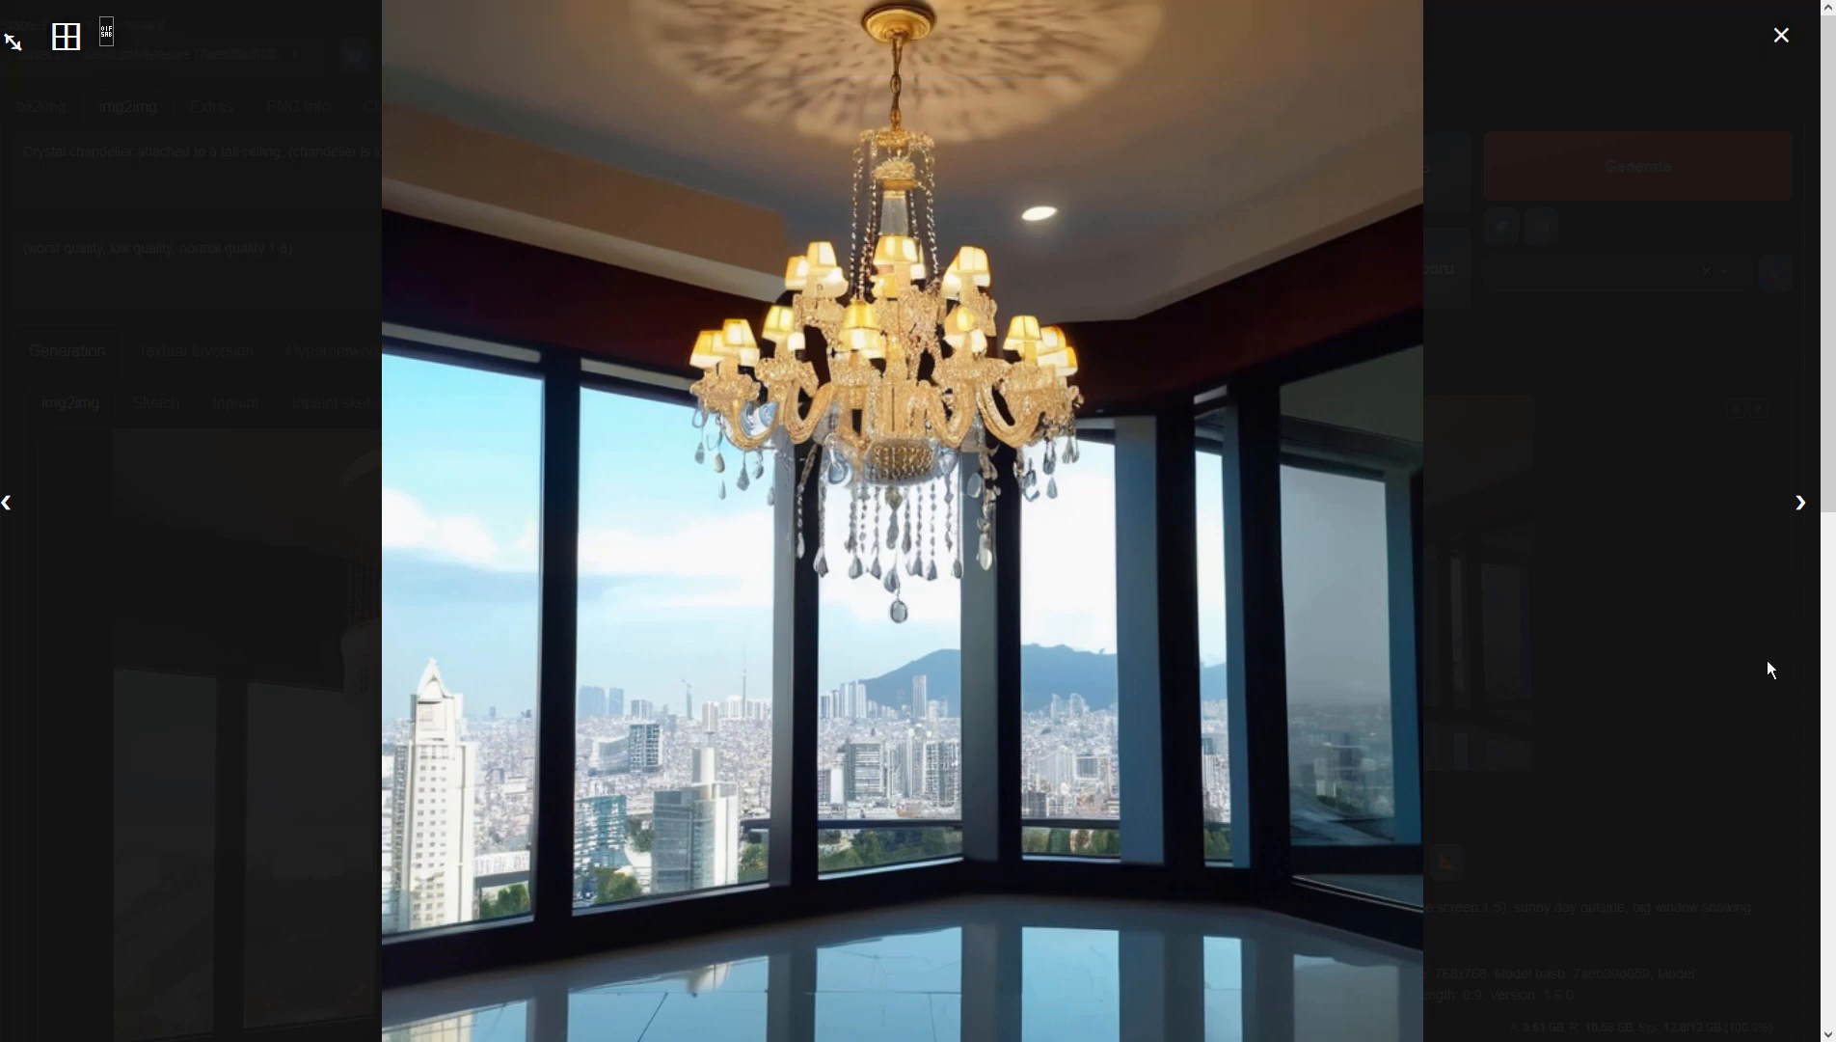
{"action": "left_click", "coordinate": [1801, 517]}
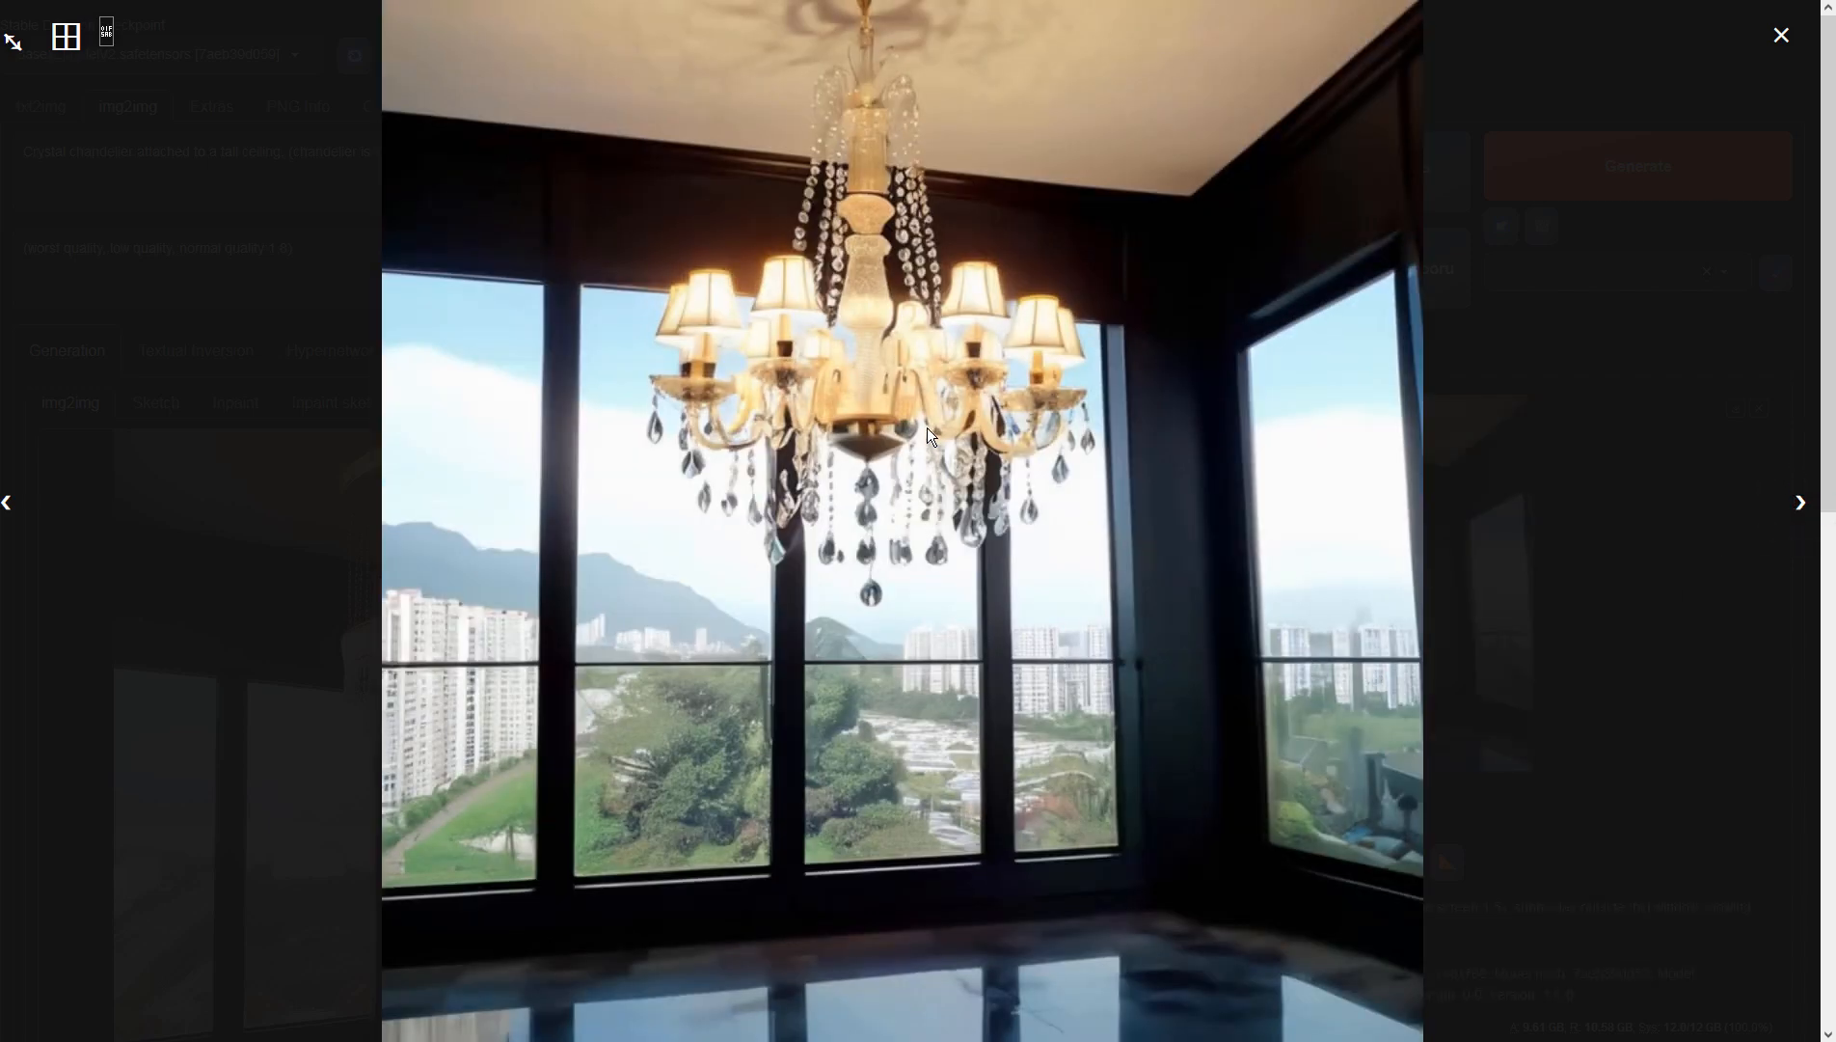
{"action": "left_click", "coordinate": [1802, 503]}
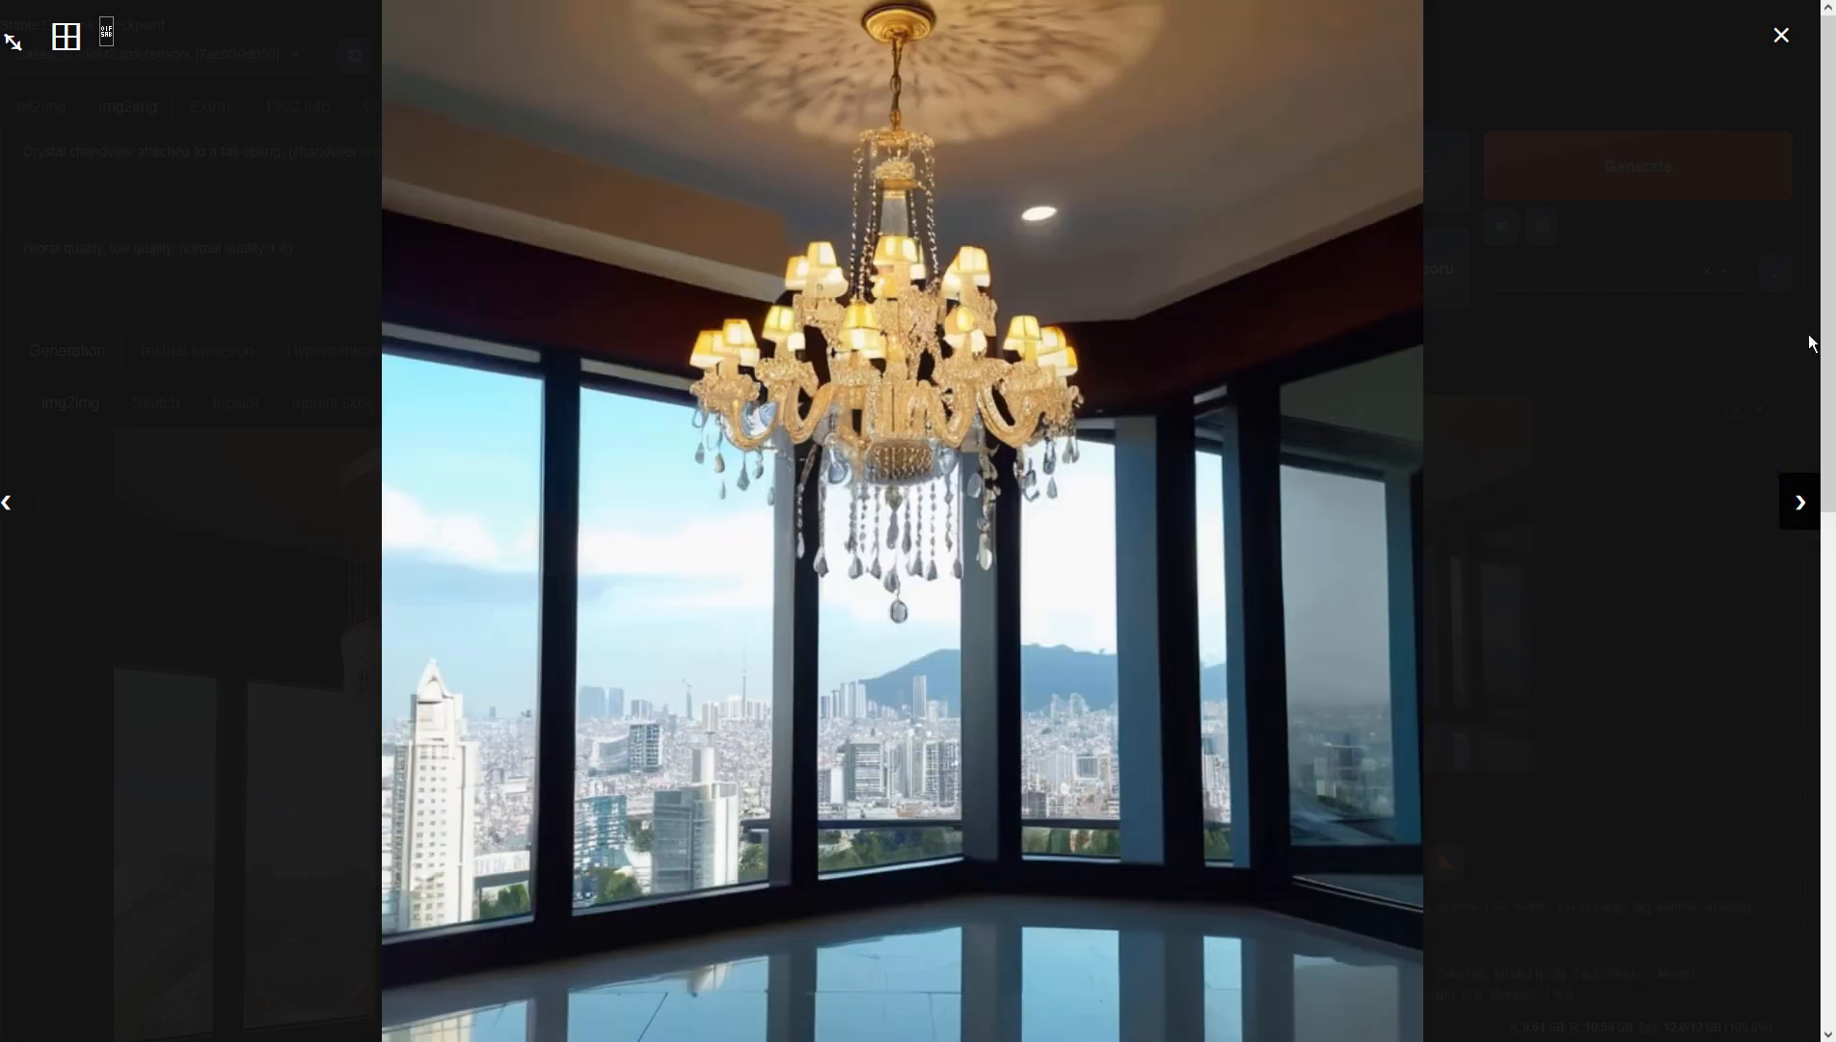
{"action": "left_click", "coordinate": [1781, 34]}
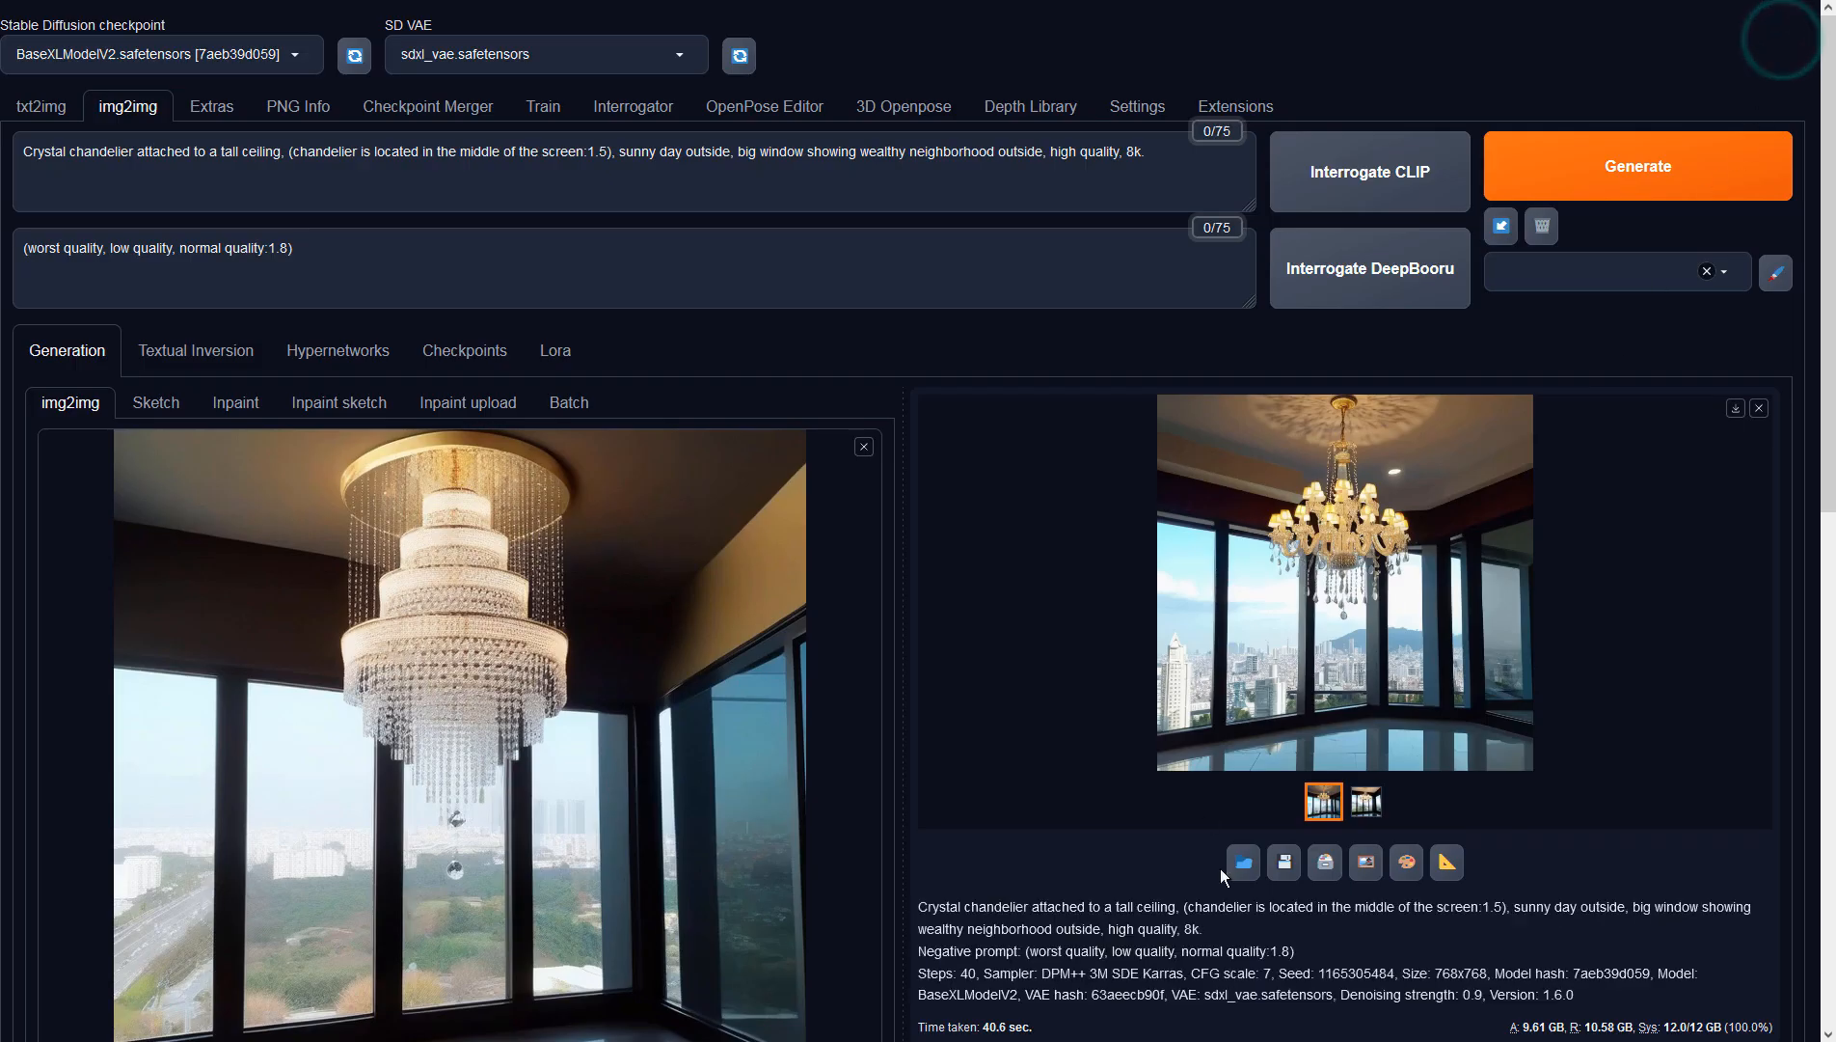
Use the first variation as the img2img source and change the prompt's opening to "Modern crystal chandelier".
{"action": "left_click", "coordinate": [1377, 871]}
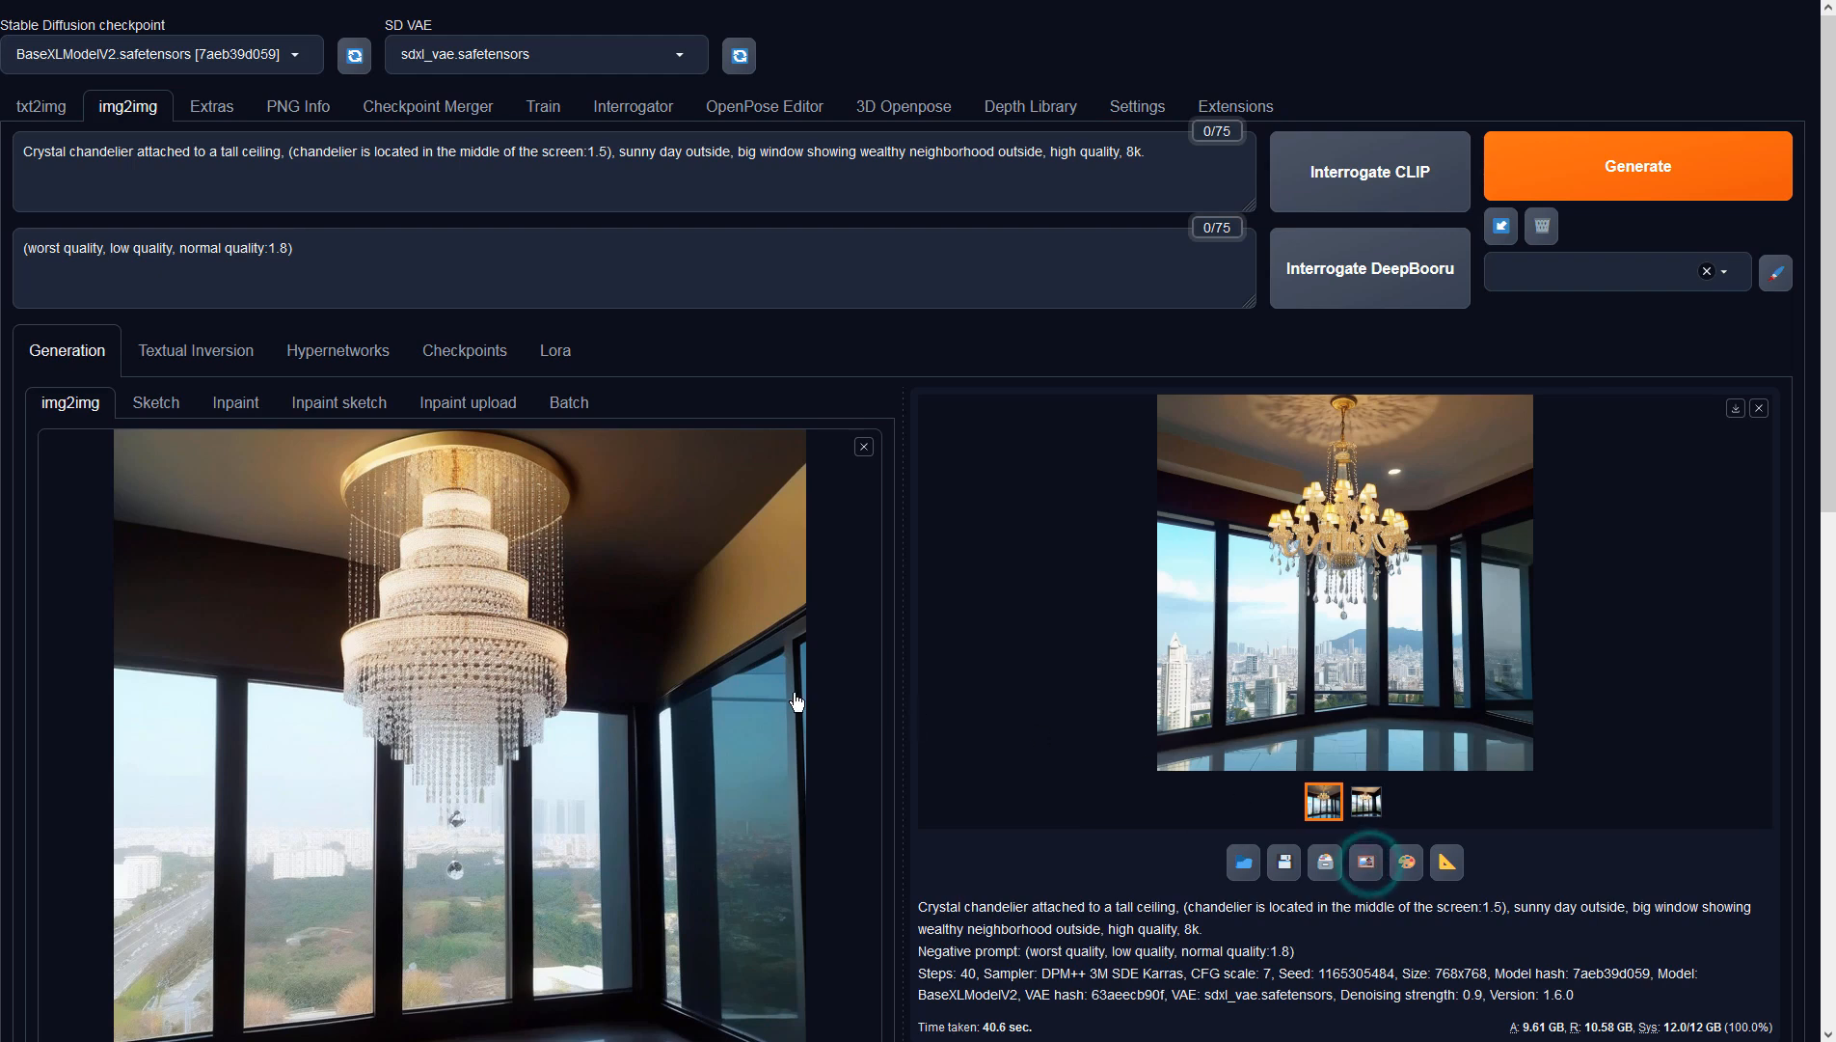
{"action": "left_click", "coordinate": [27, 152]}
{"action": "type", "text": "Modern"}
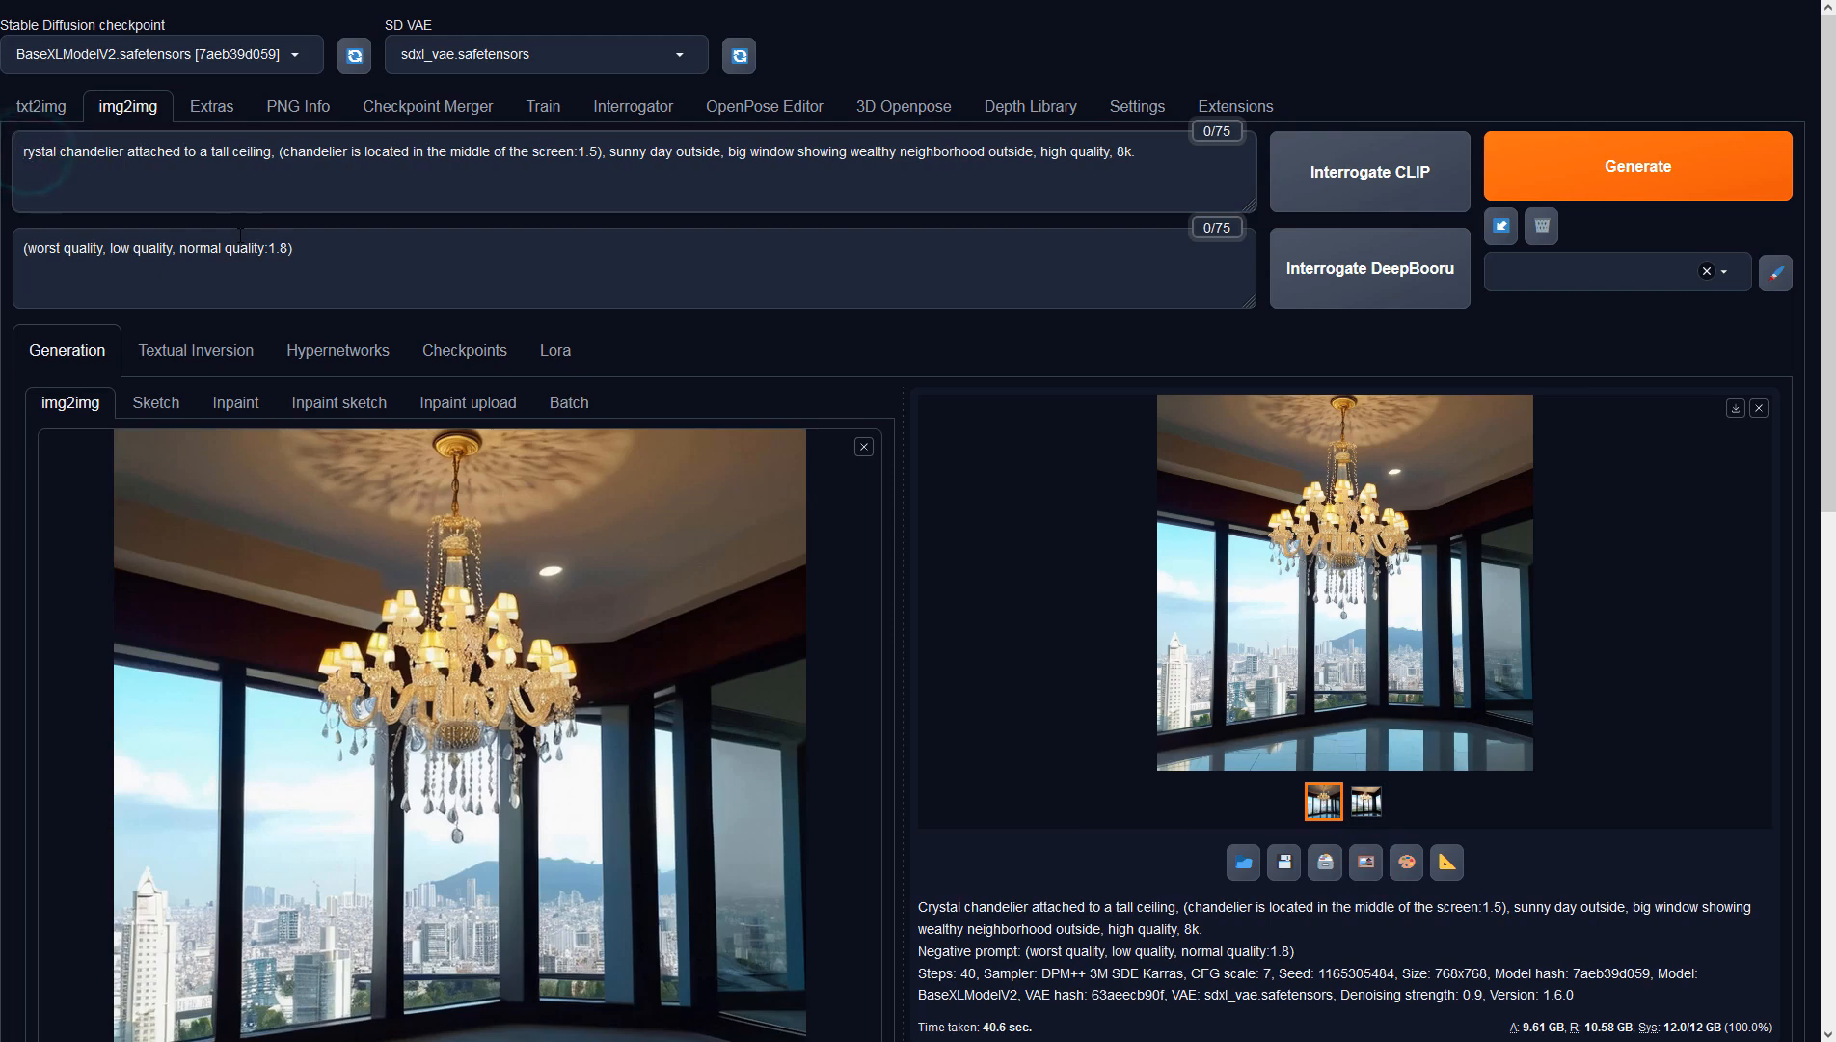
{"action": "key", "text": "Delete"}
{"action": "type", "text": "c"}
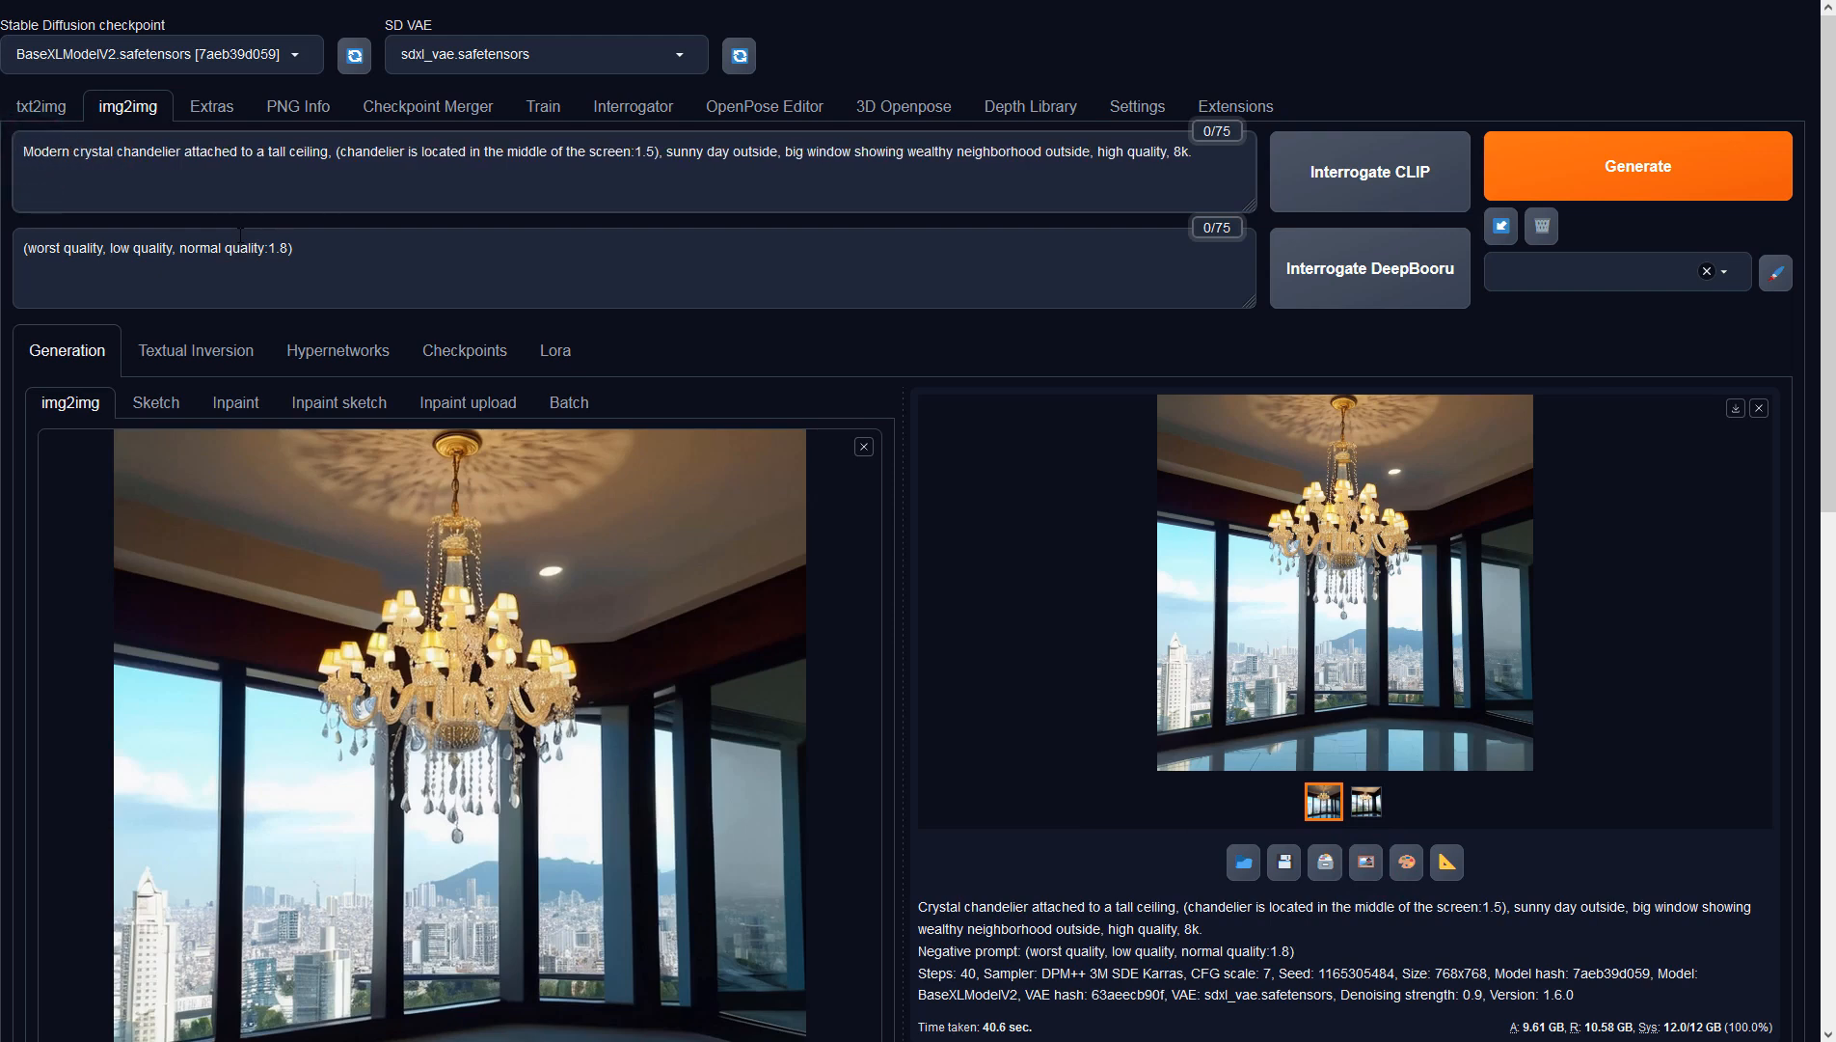
Generate two variations from the modern chandelier prompt and compare them at full size.
{"action": "left_click", "coordinate": [1599, 178]}
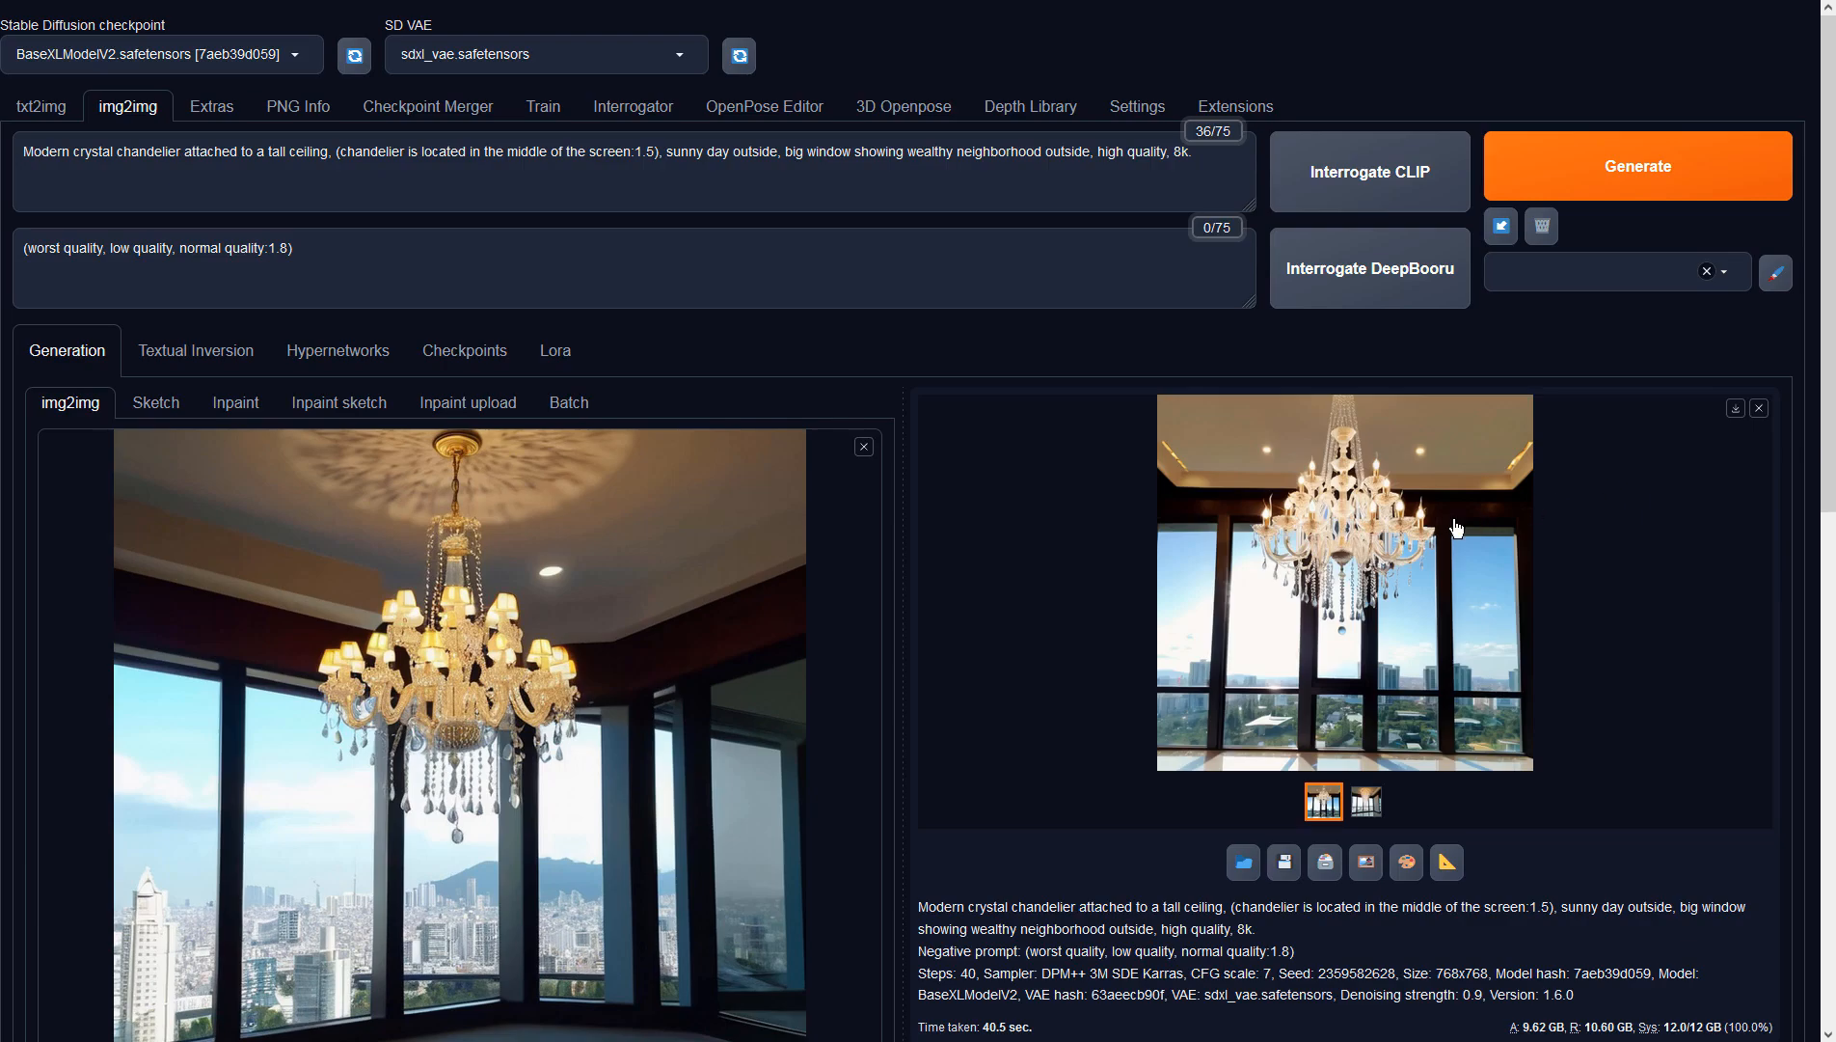
{"action": "left_click", "coordinate": [1457, 526]}
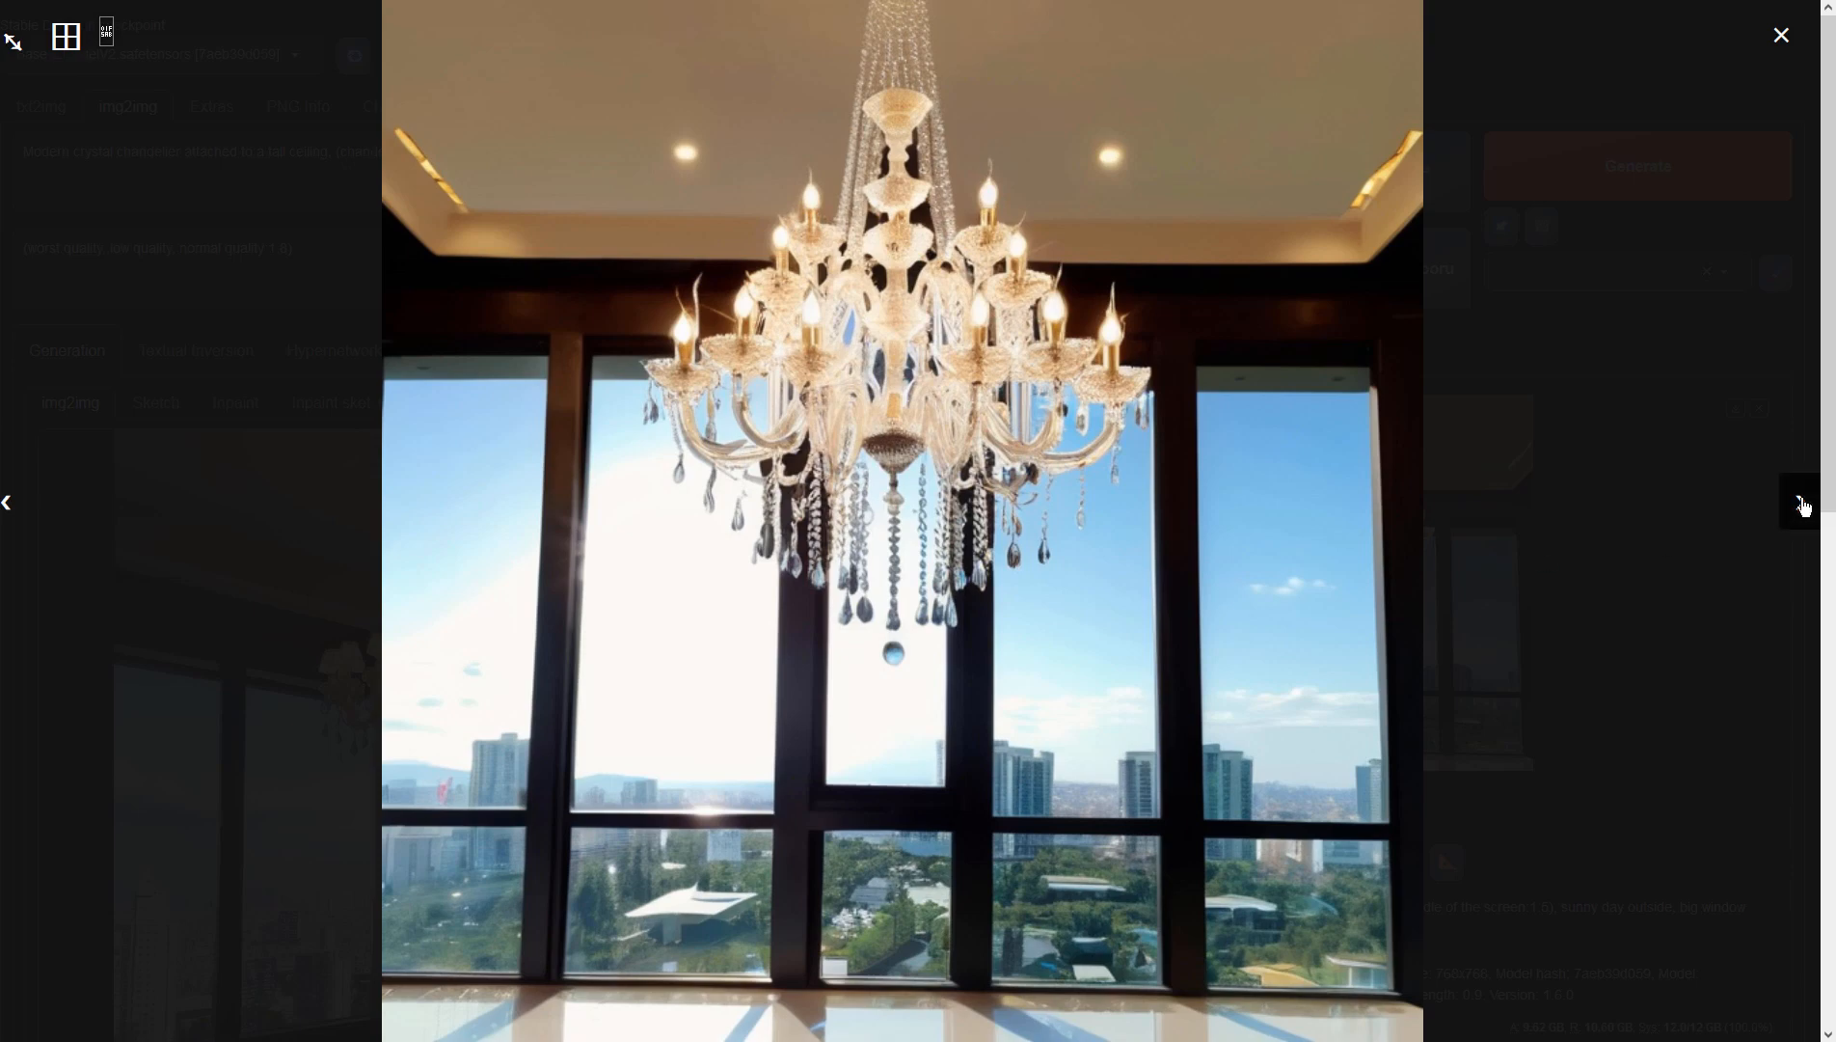
{"action": "left_click", "coordinate": [1803, 504]}
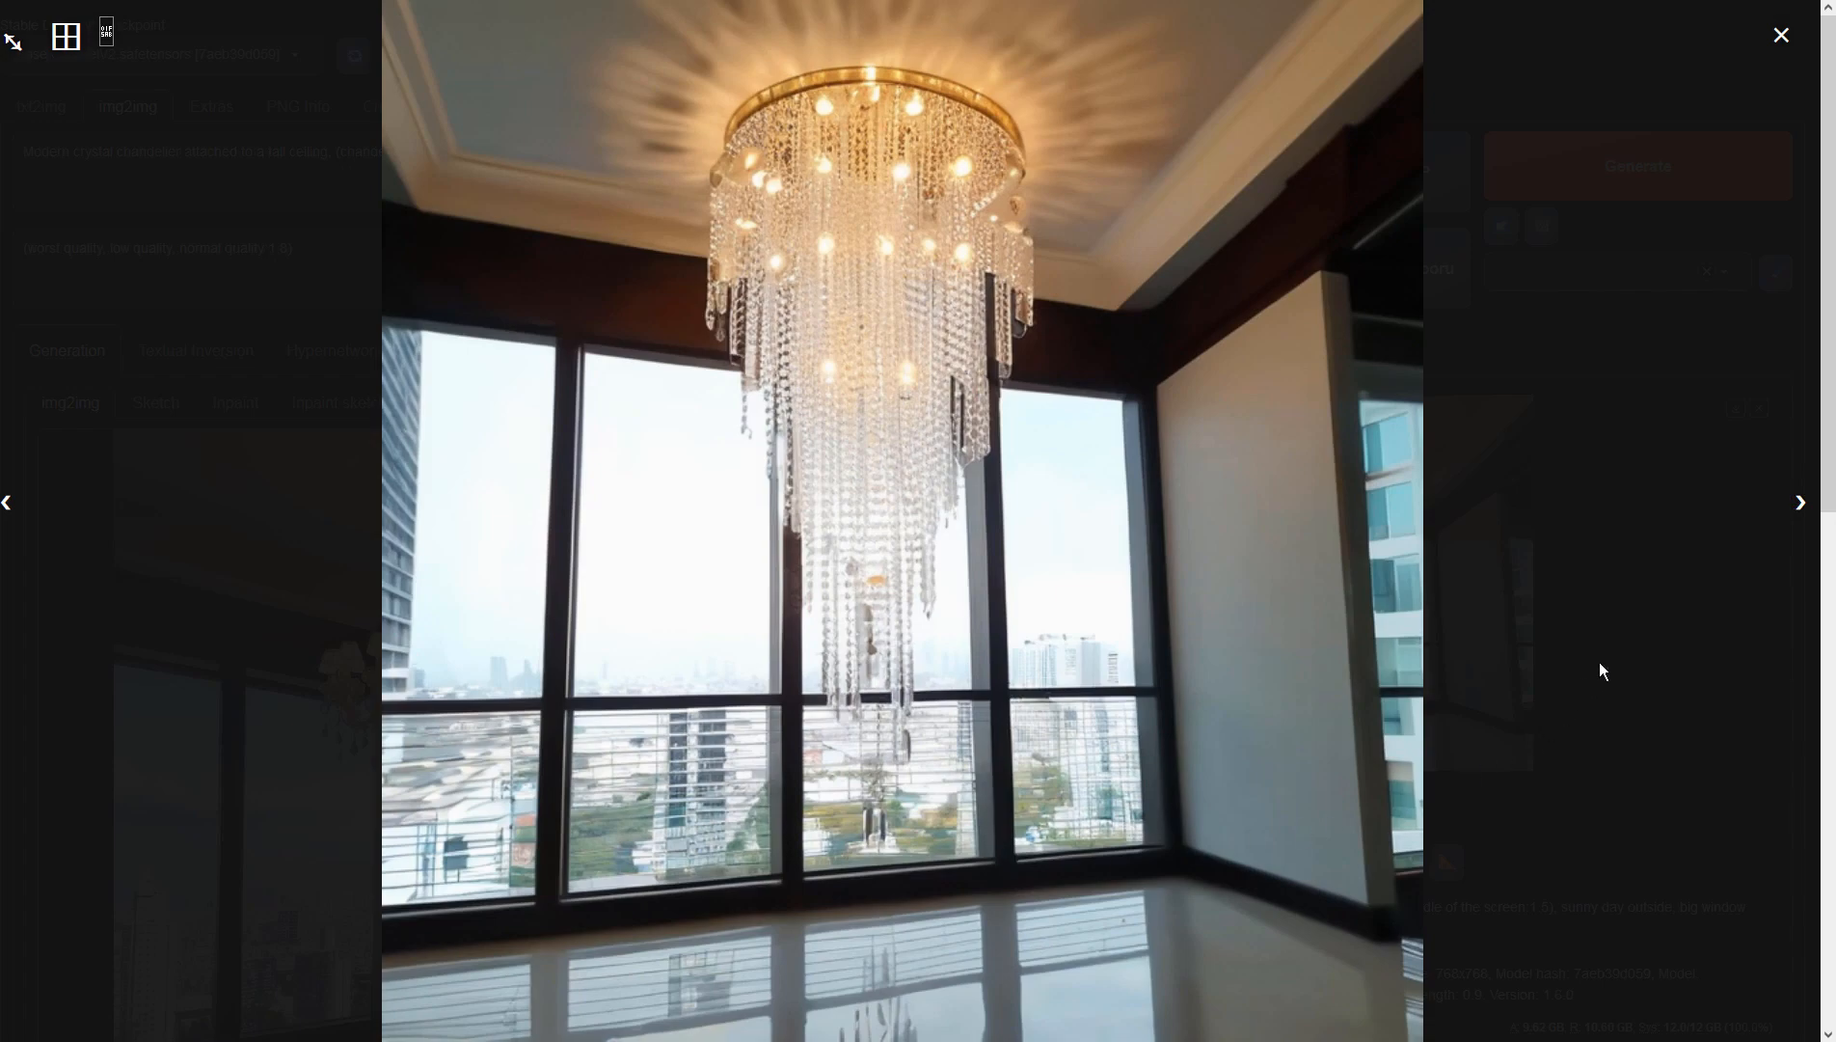
{"action": "left_click", "coordinate": [1781, 35]}
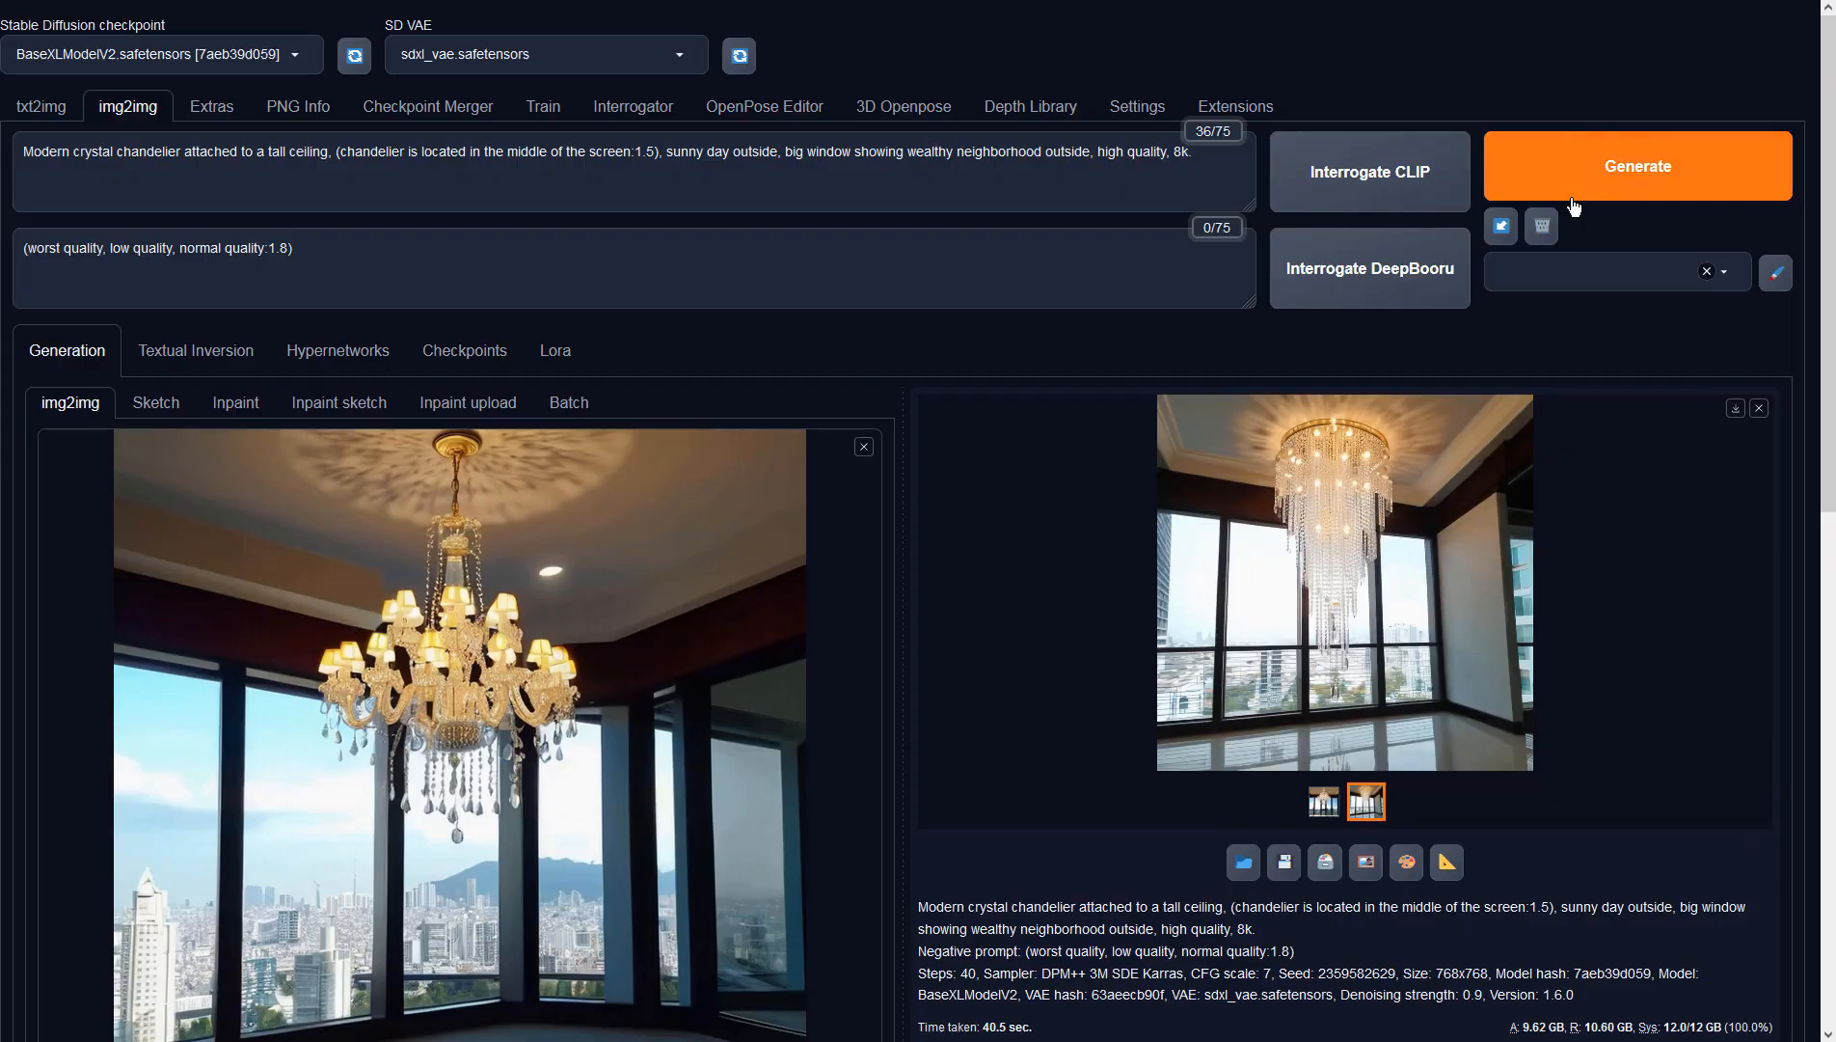
Set the img2img sampling steps to 50.
{"action": "scroll", "coordinate": [946, 686], "scroll_direction": "down", "scroll_amount": 4}
{"action": "double_click", "coordinate": [846, 773]}
{"action": "type", "text": "50"}
{"action": "left_click", "coordinate": [1255, 812]}
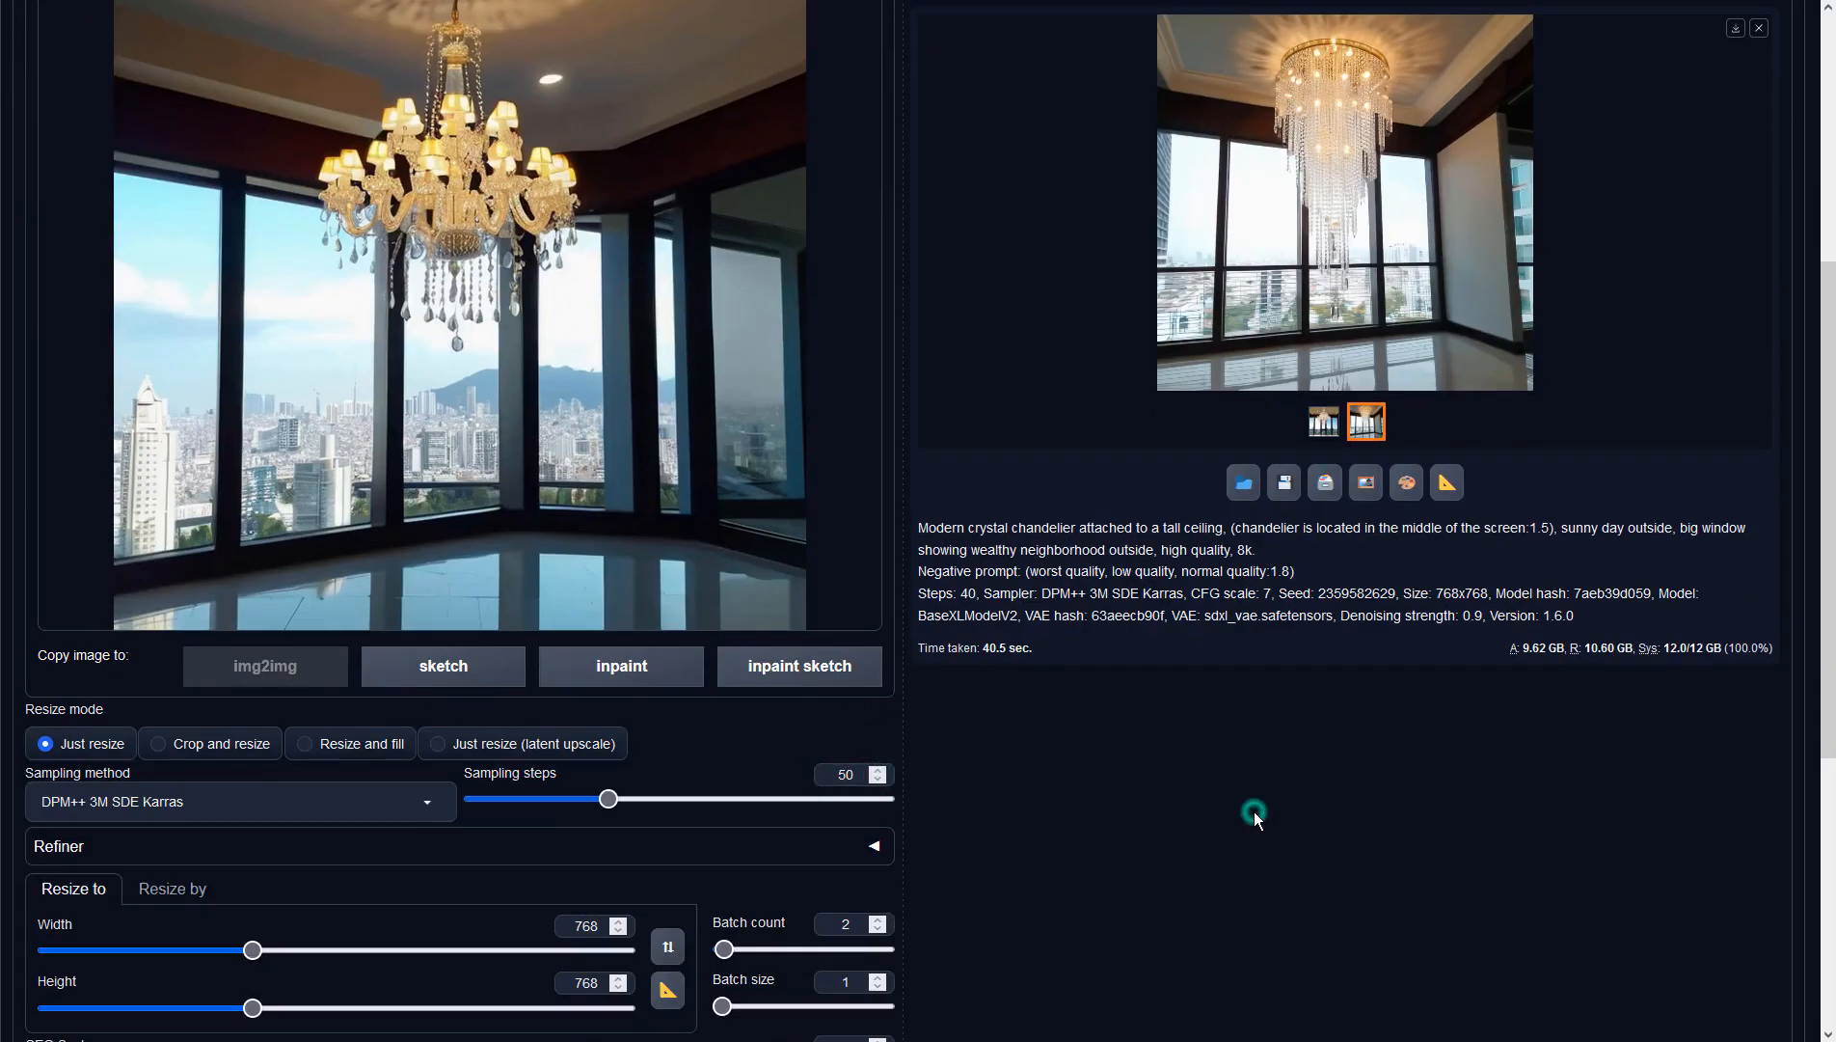
Use the first modern chandelier variation as the img2img source and set the denoising strength to 0.7.
{"action": "scroll", "coordinate": [1256, 818], "scroll_direction": "up", "scroll_amount": 4}
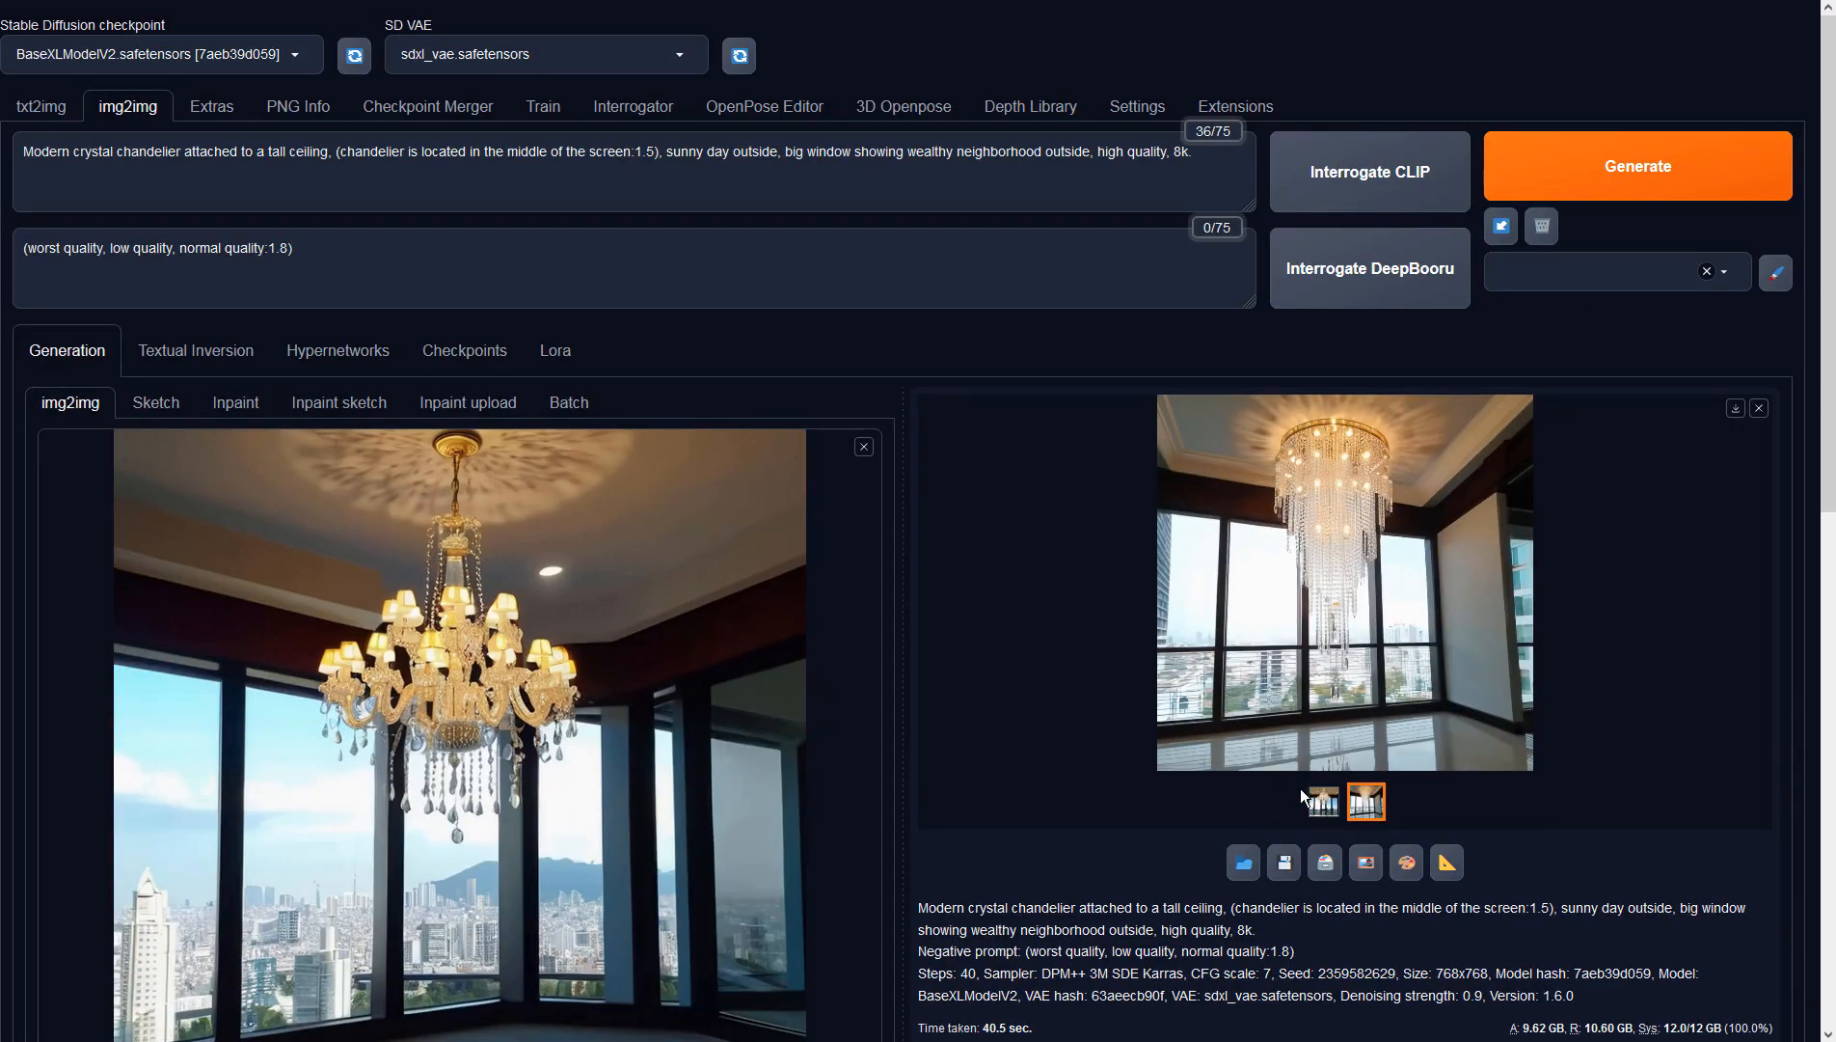
{"action": "left_click", "coordinate": [1324, 801]}
{"action": "left_click", "coordinate": [1364, 861]}
{"action": "scroll", "coordinate": [987, 774], "scroll_direction": "down", "scroll_amount": 1}
{"action": "scroll", "coordinate": [987, 774], "scroll_direction": "down", "scroll_amount": 4}
{"action": "left_click_drag", "start_coordinate": [799, 879], "coordinate": [627, 900]}
Generate two variations of the candle-style chandelier room and compare both results at full size.
{"action": "scroll", "coordinate": [1362, 827], "scroll_direction": "up", "scroll_amount": 4}
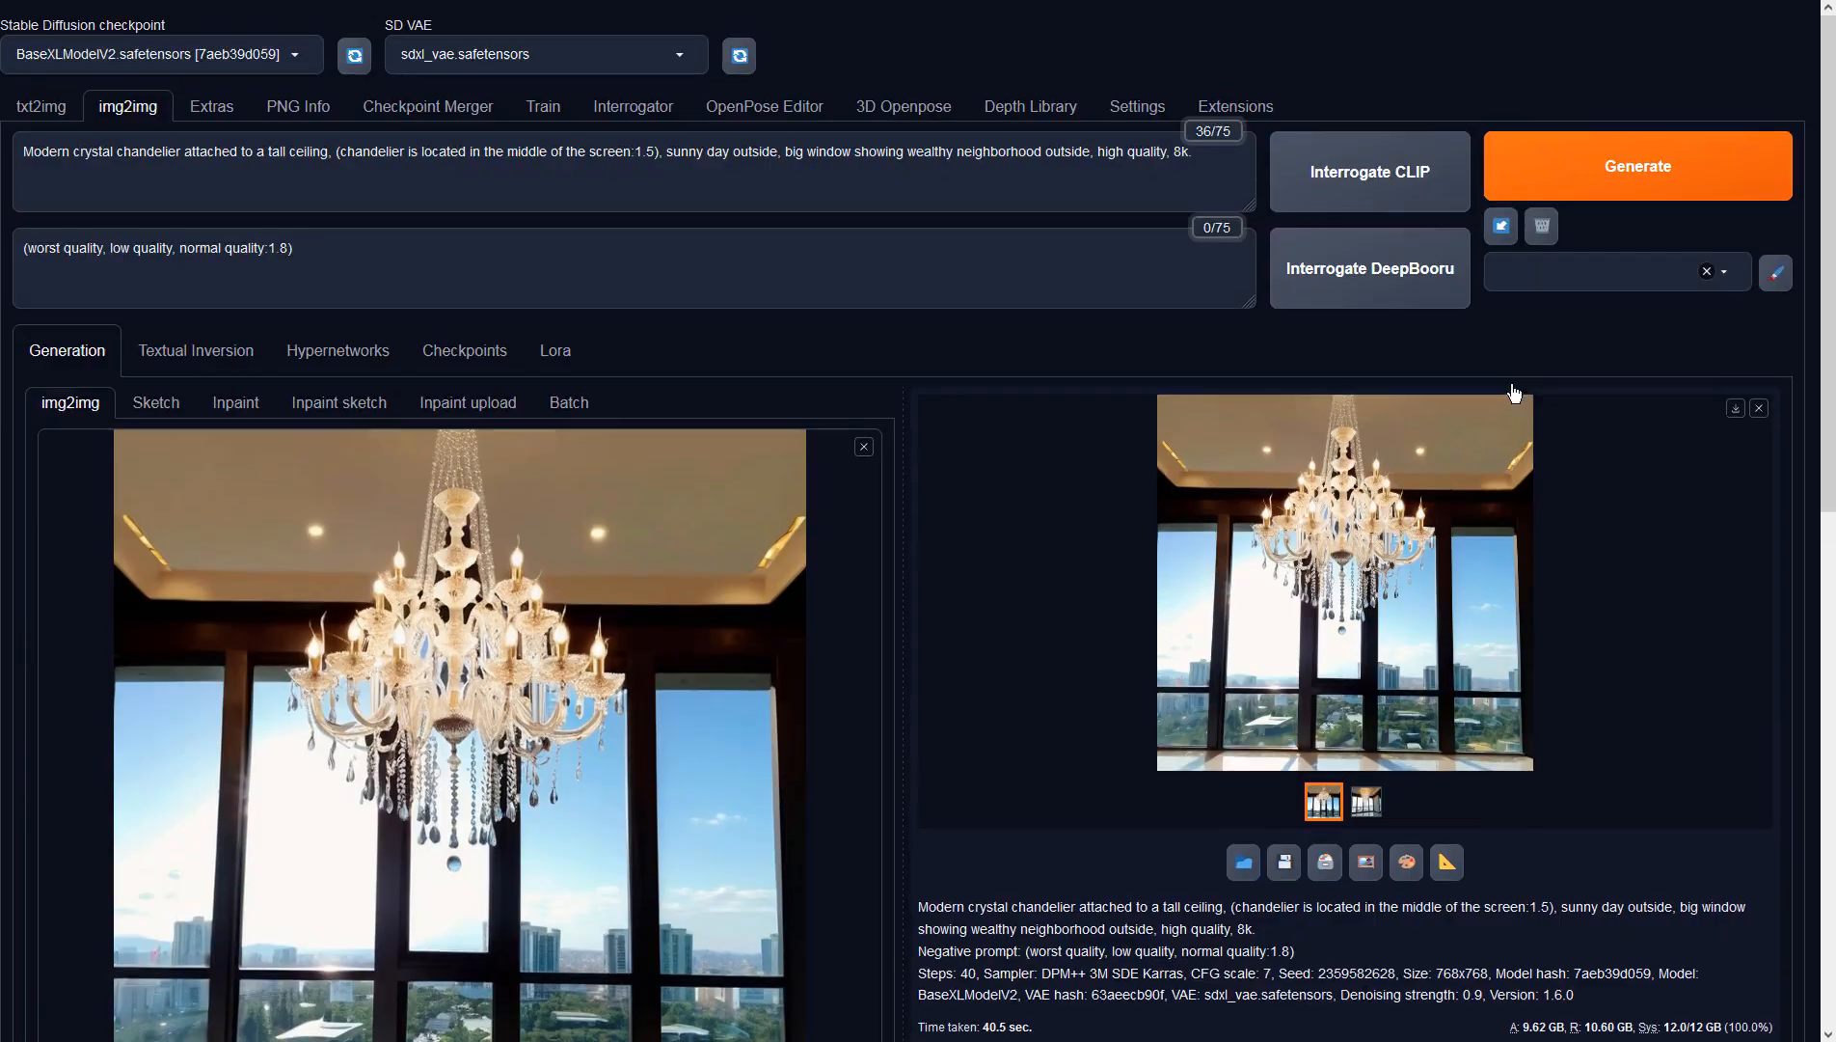
{"action": "left_click", "coordinate": [1522, 164]}
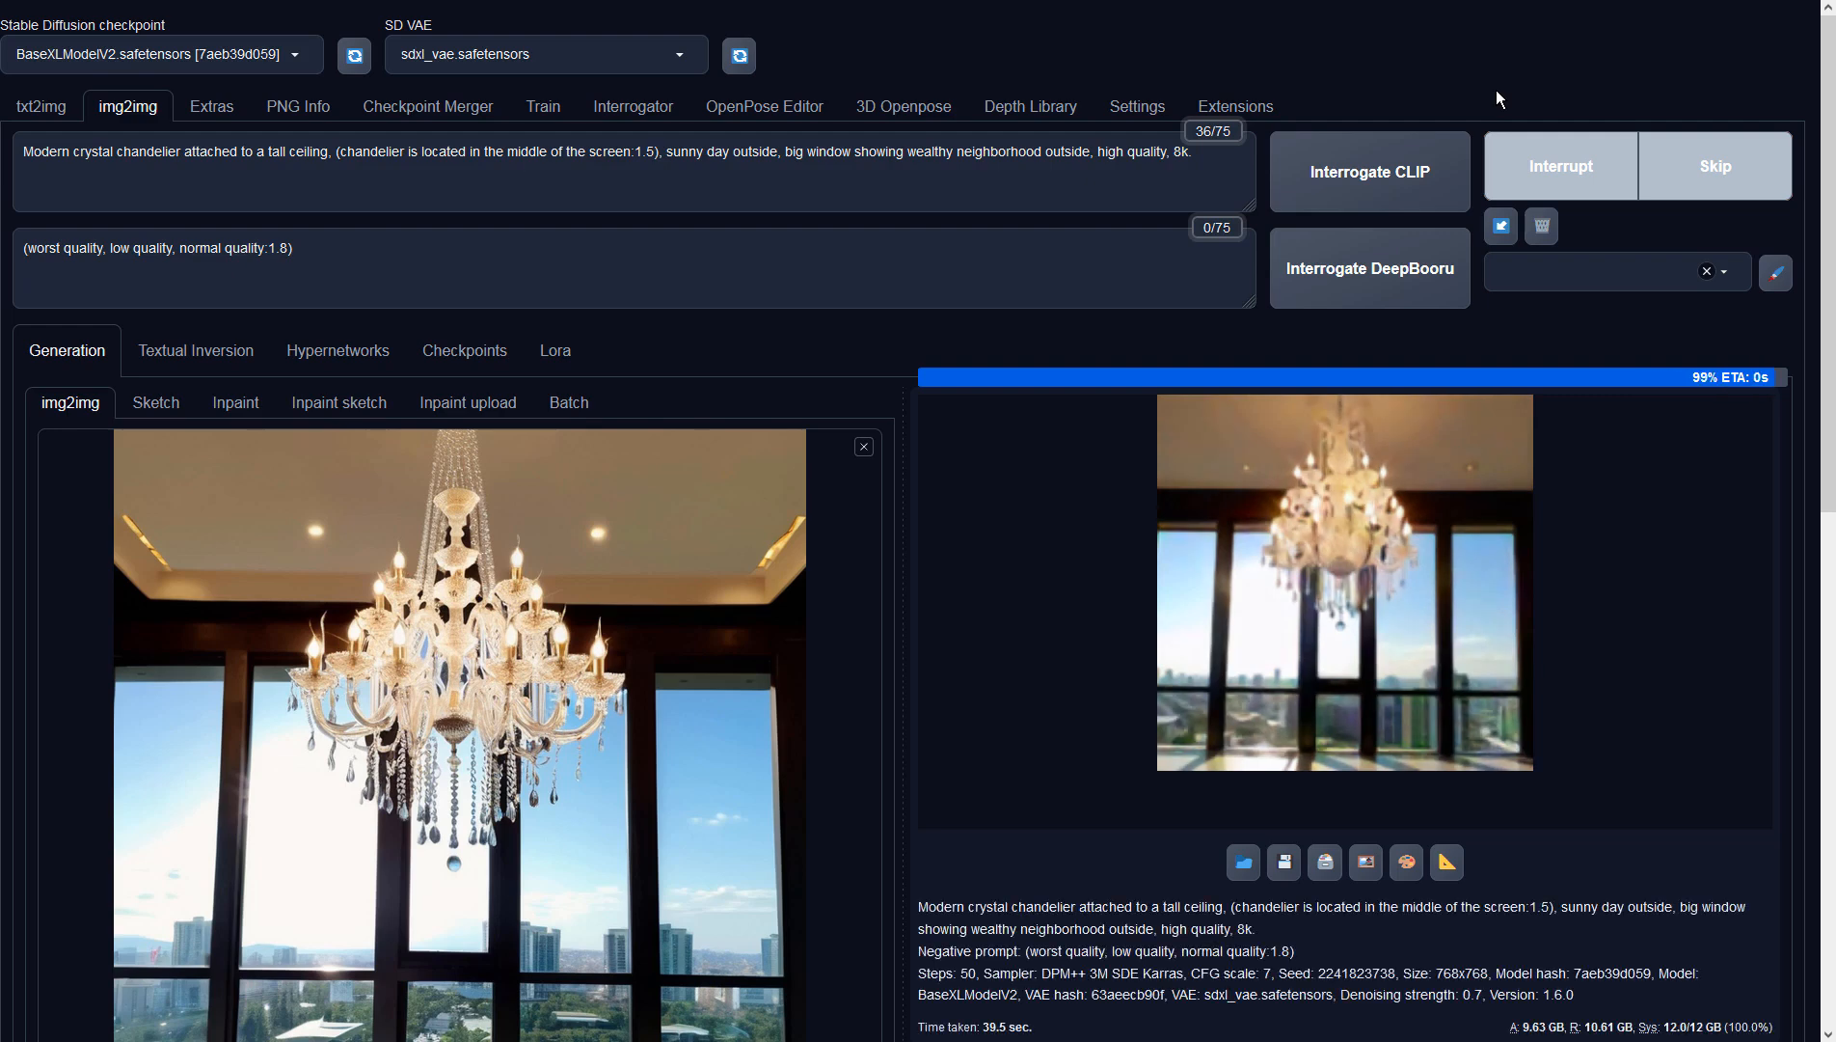
{"action": "left_click", "coordinate": [1362, 546]}
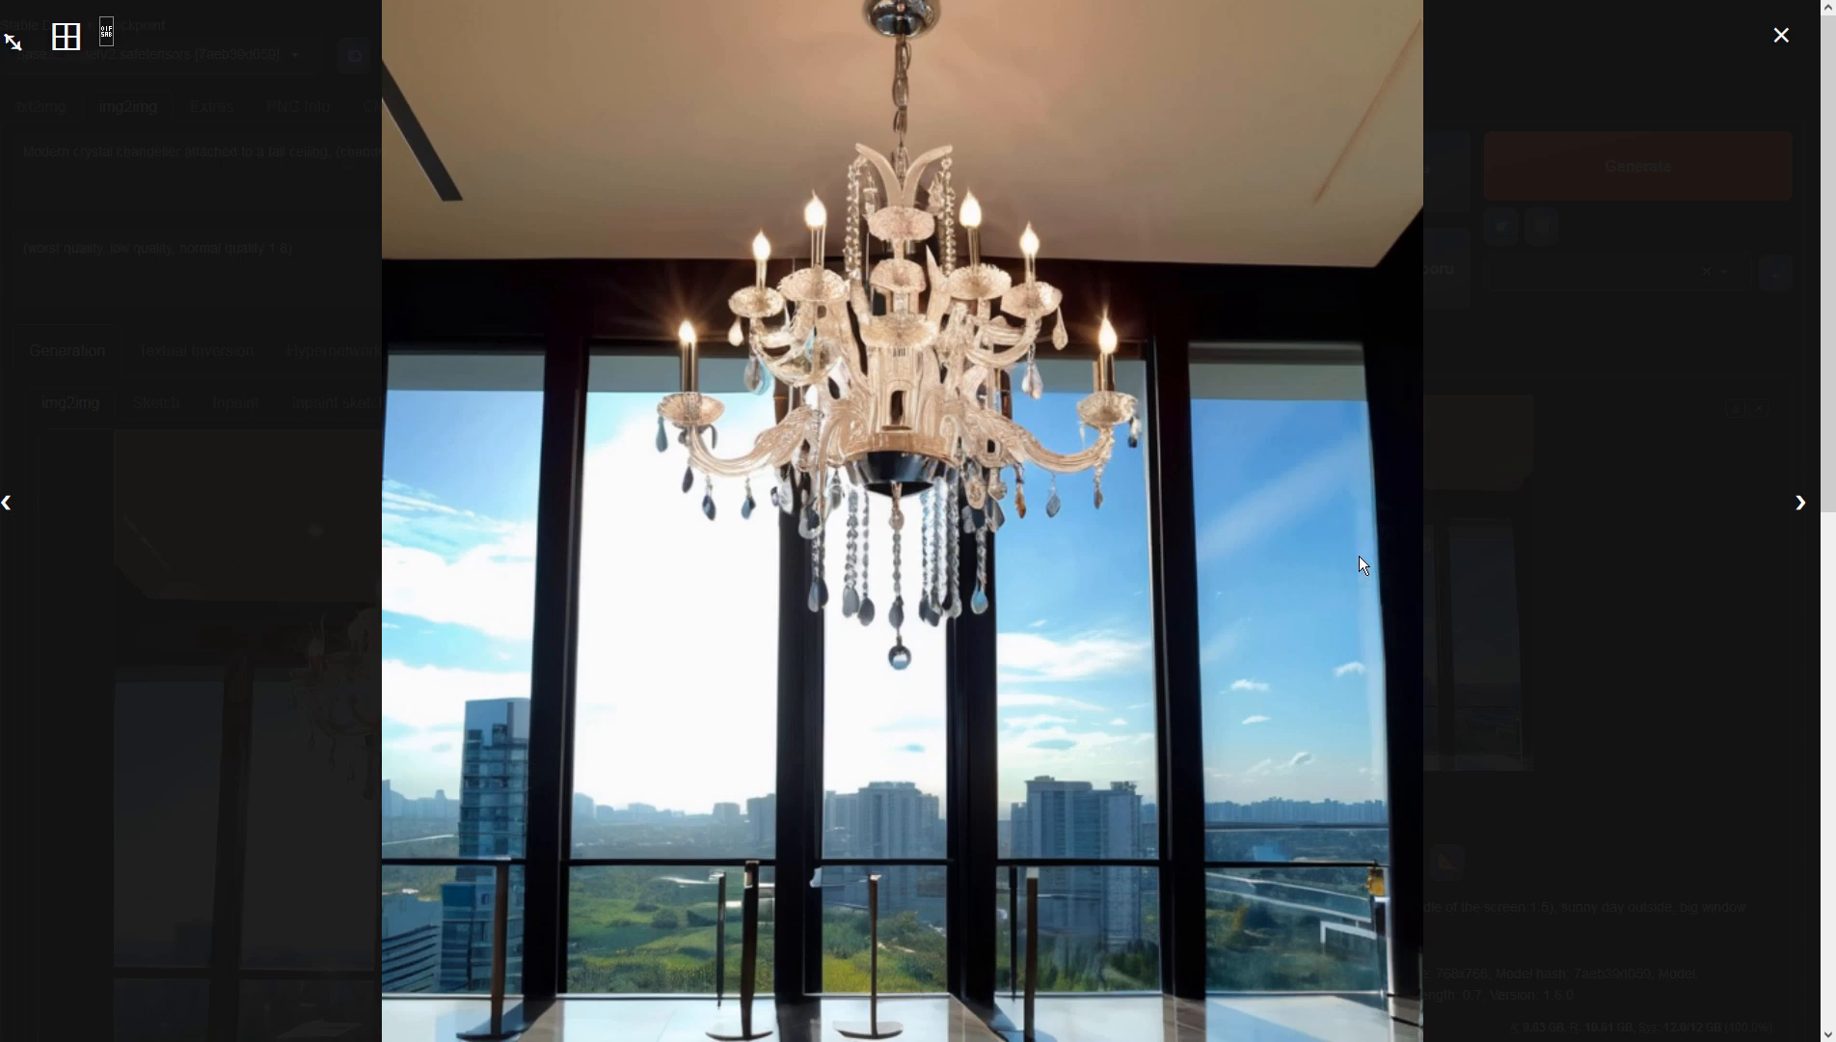
{"action": "left_click", "coordinate": [1803, 504]}
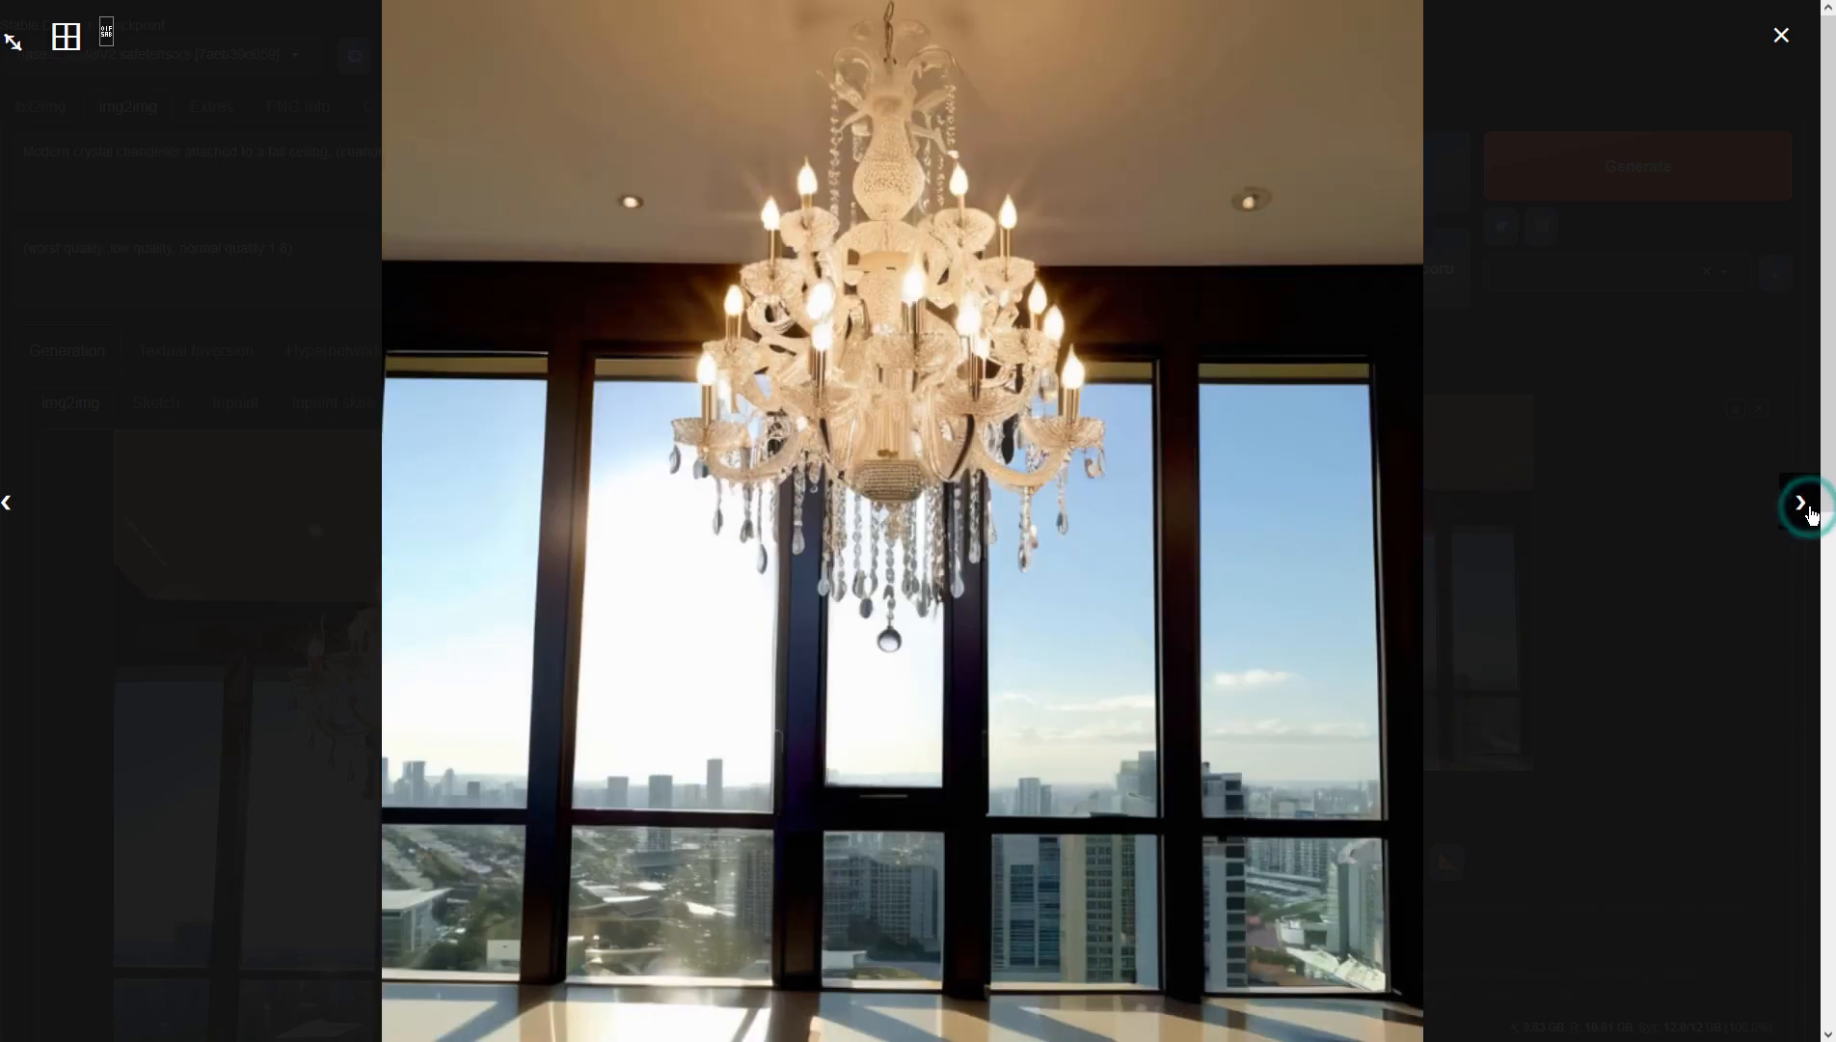